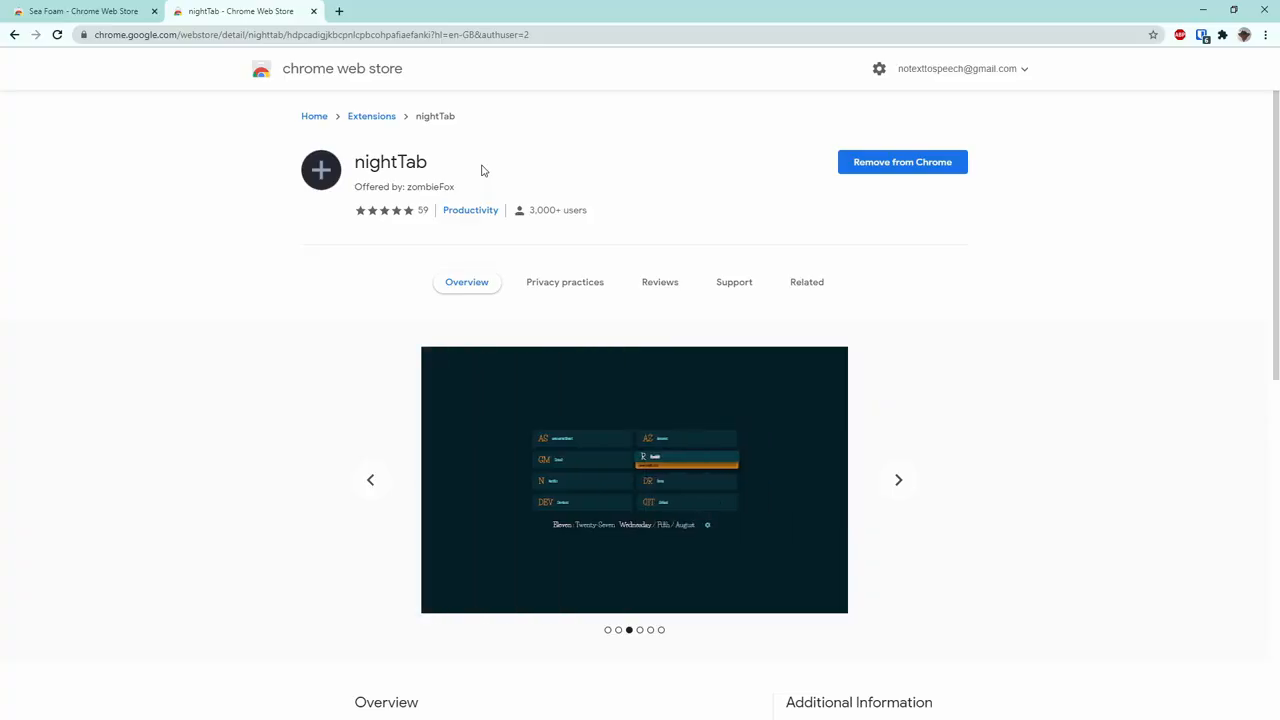
Step: Browse the preview images of the nightTab extension on its store page
left_click(368, 484)
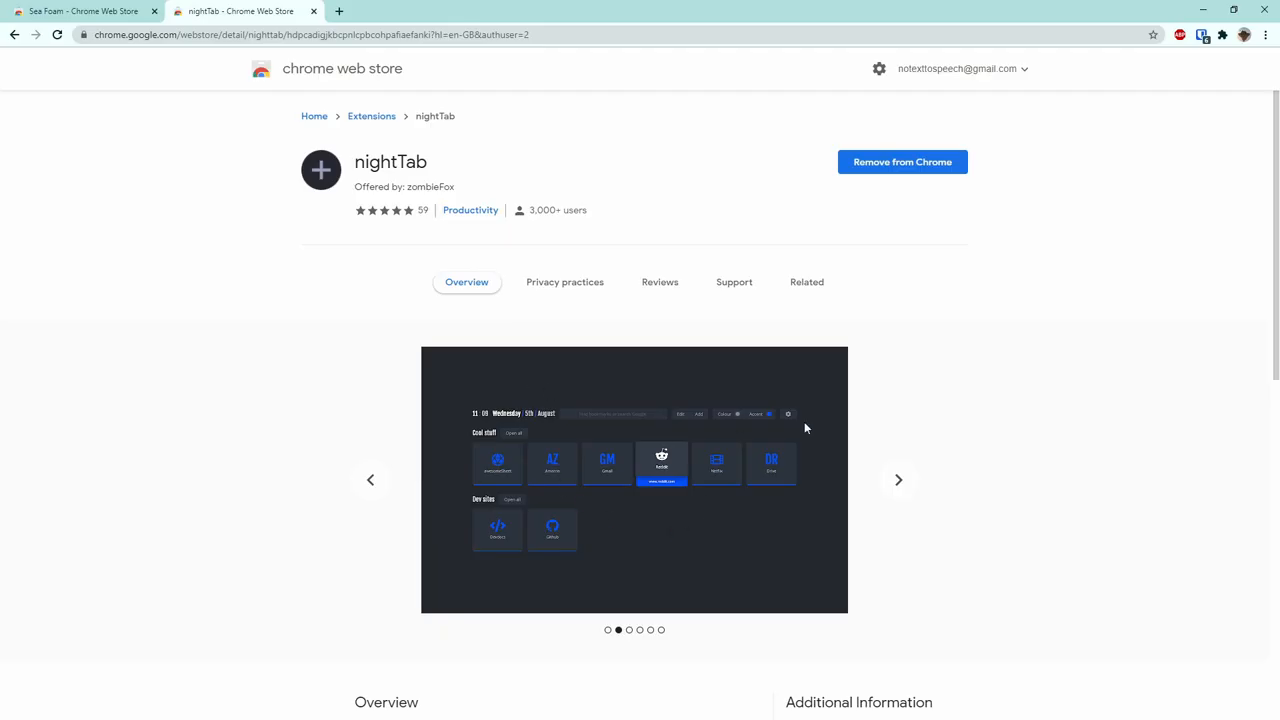
left_click(907, 488)
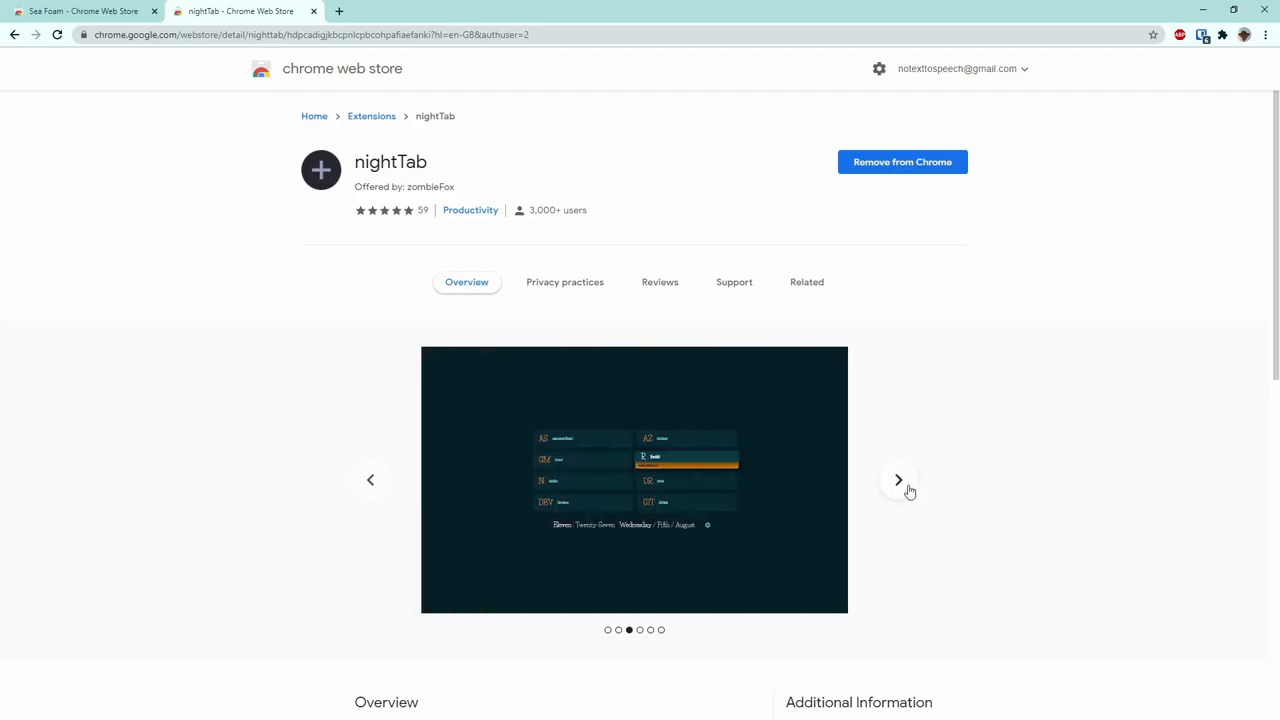
left_click(908, 488)
left_click(908, 488)
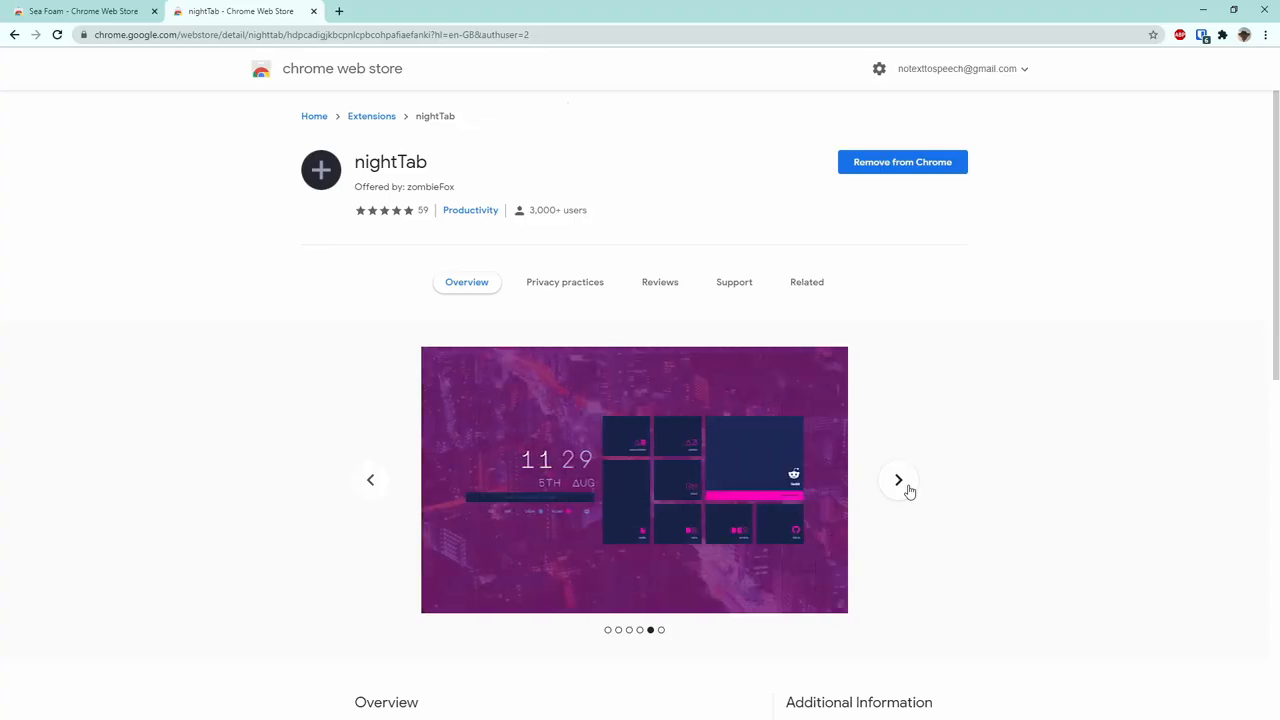
left_click(908, 488)
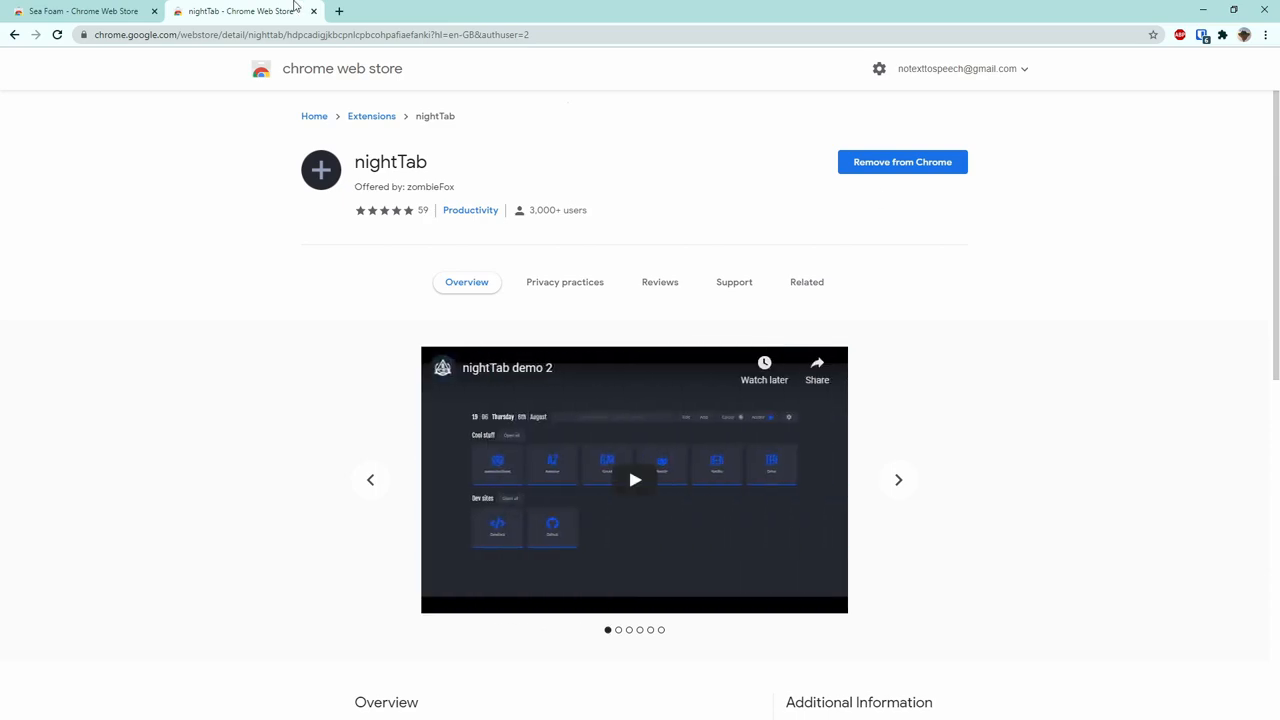
Step: Open a new browser tab and clear all nightTab data to restore the default state
left_click(339, 11)
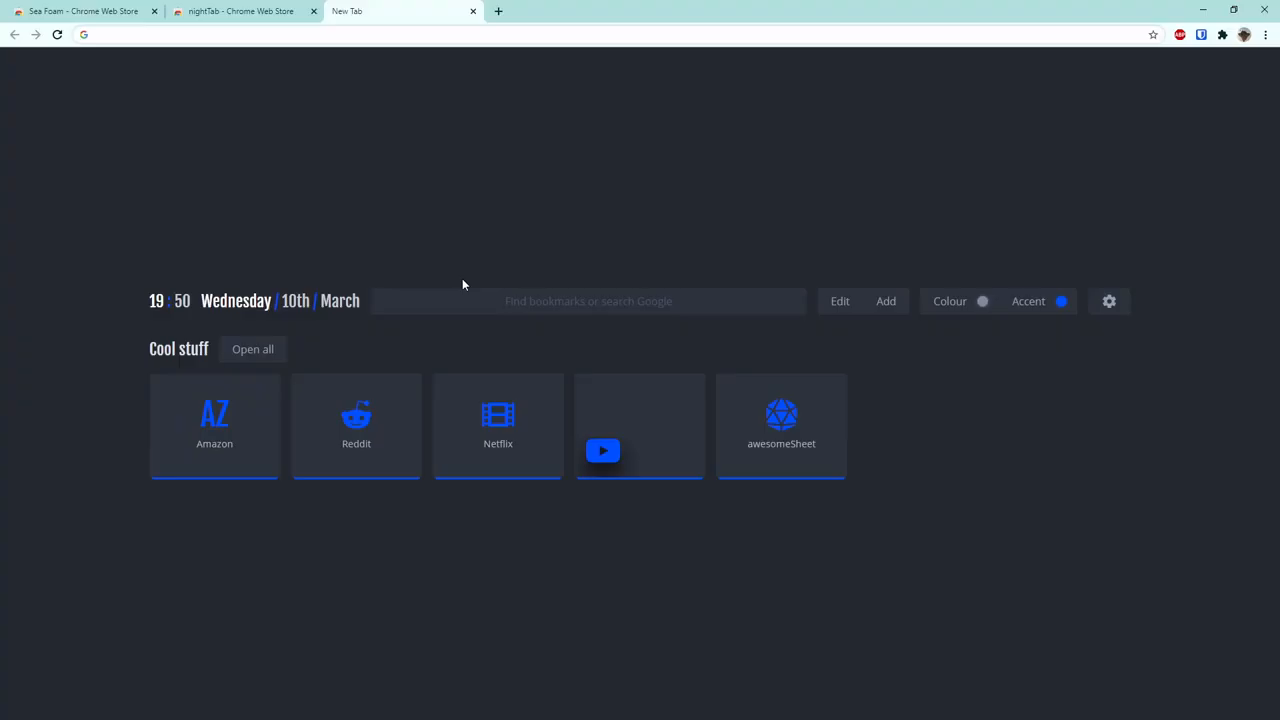
left_click(1107, 300)
left_click(688, 428)
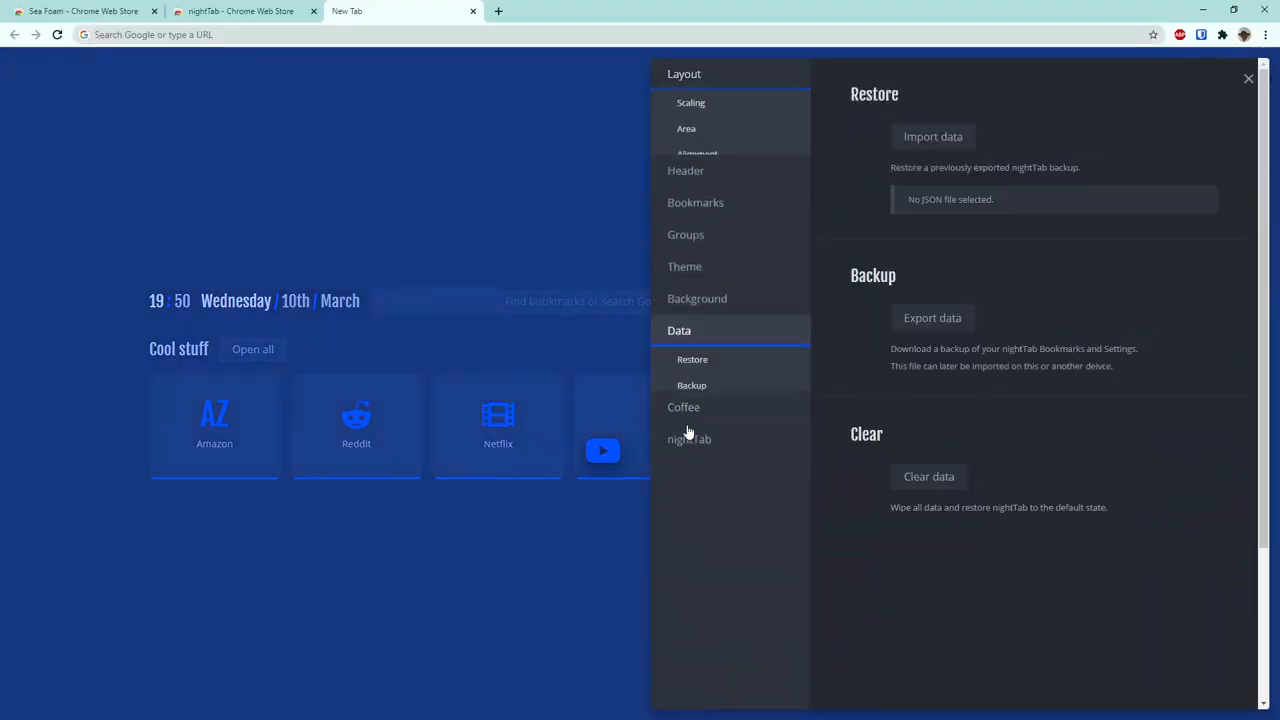
left_click(929, 478)
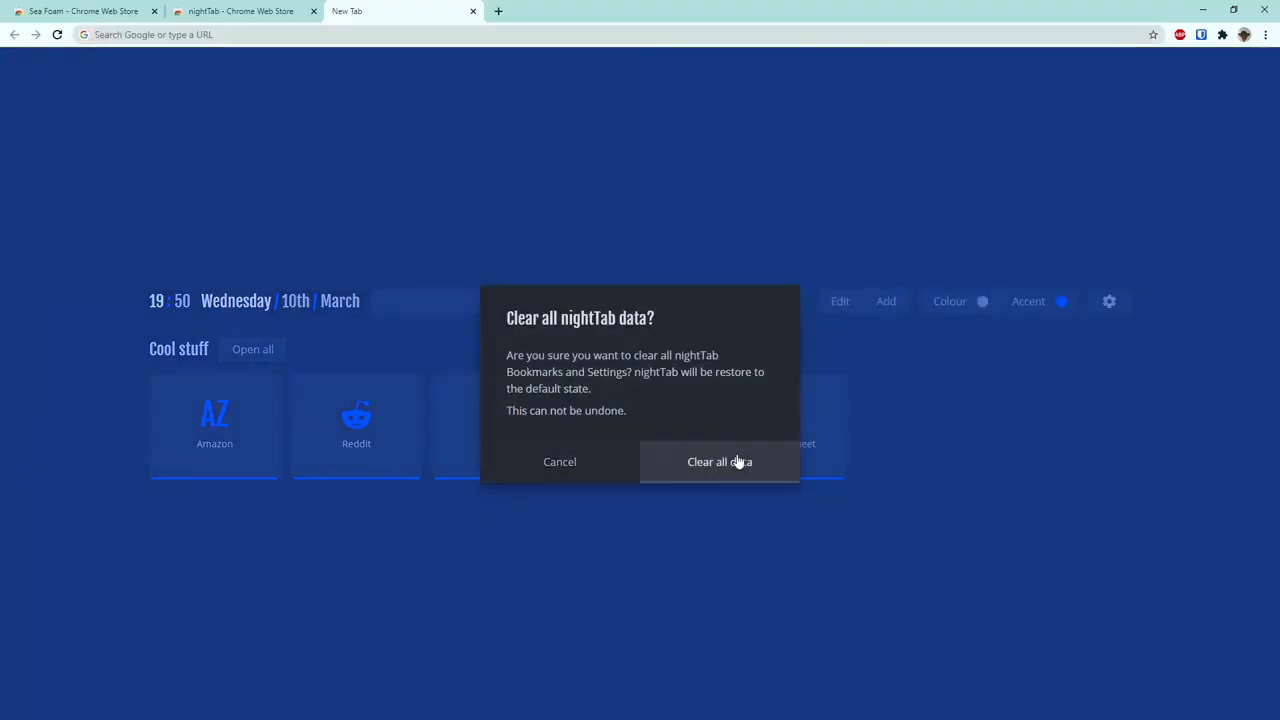
left_click(738, 461)
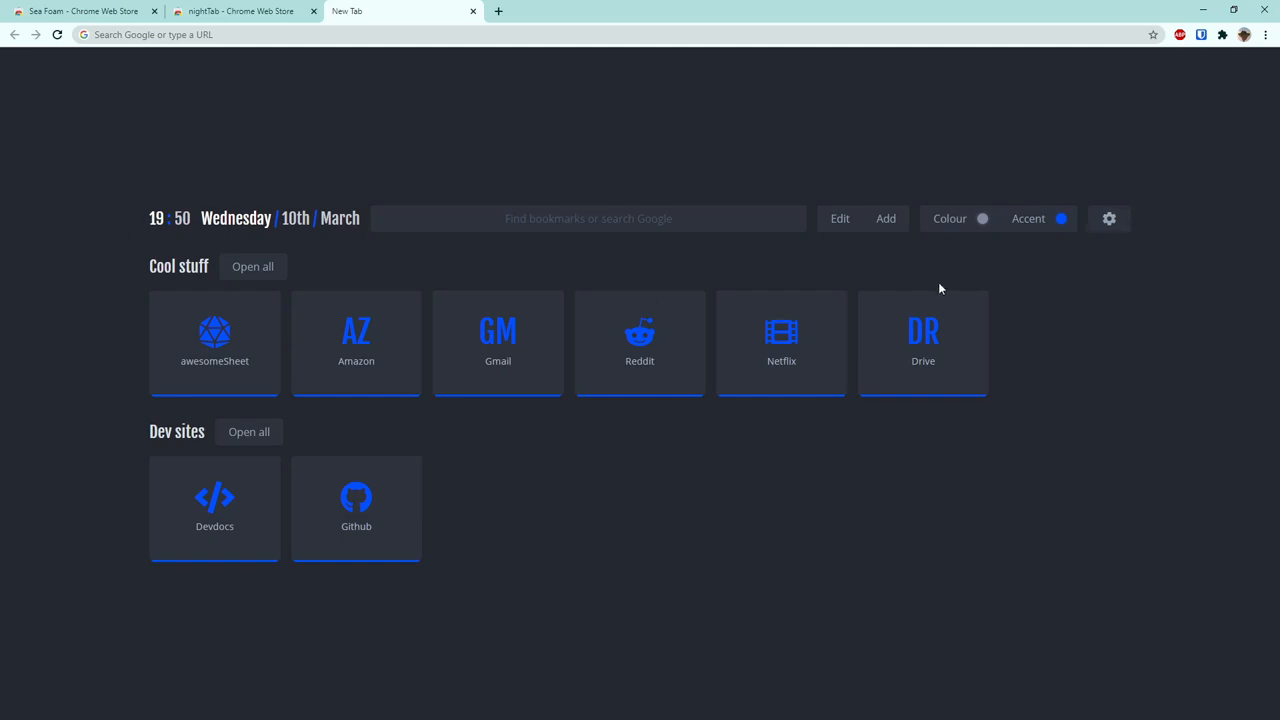
Step: Start adding a new bookmark and keep it assigned to the existing Cool stuff group
left_click(883, 236)
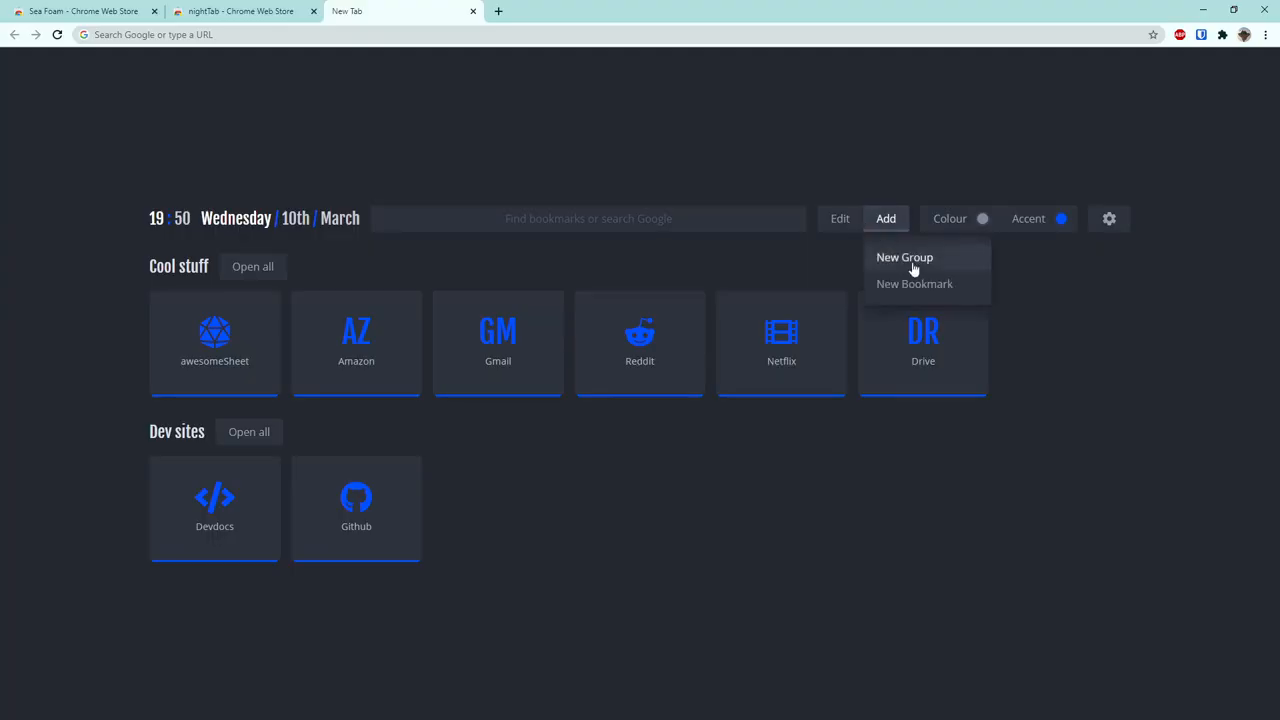
left_click(596, 495)
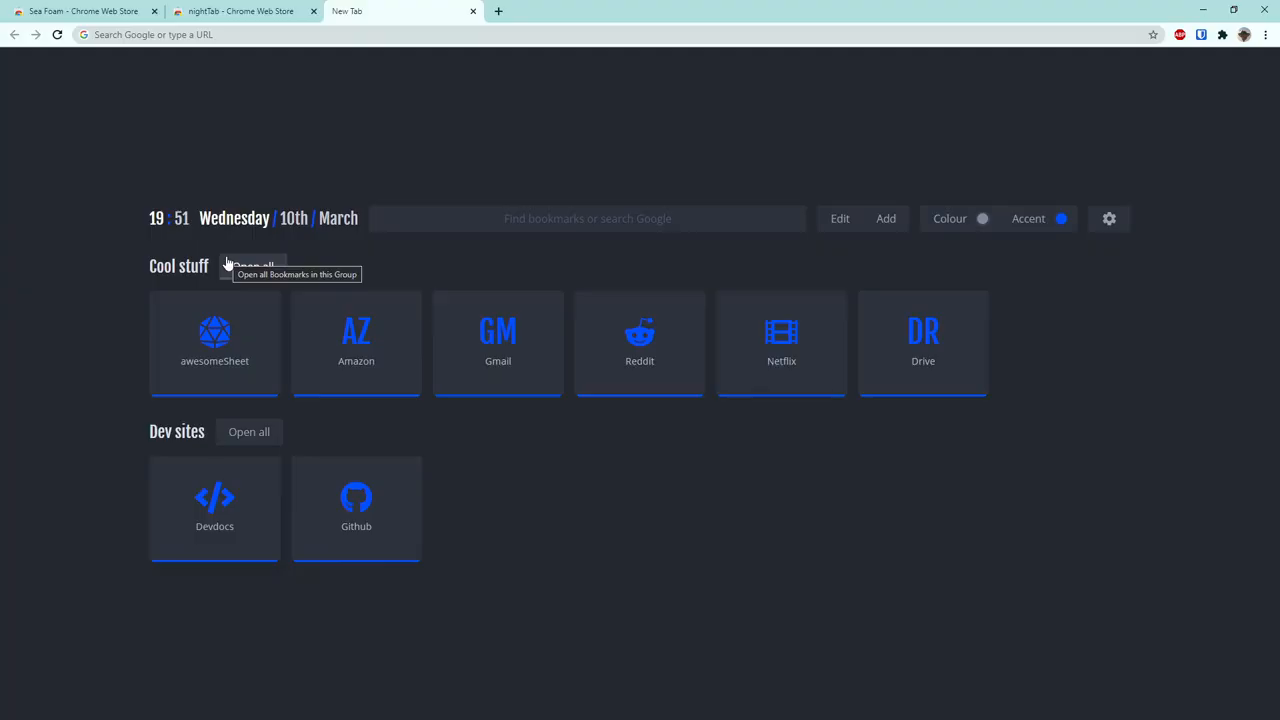
left_click(886, 218)
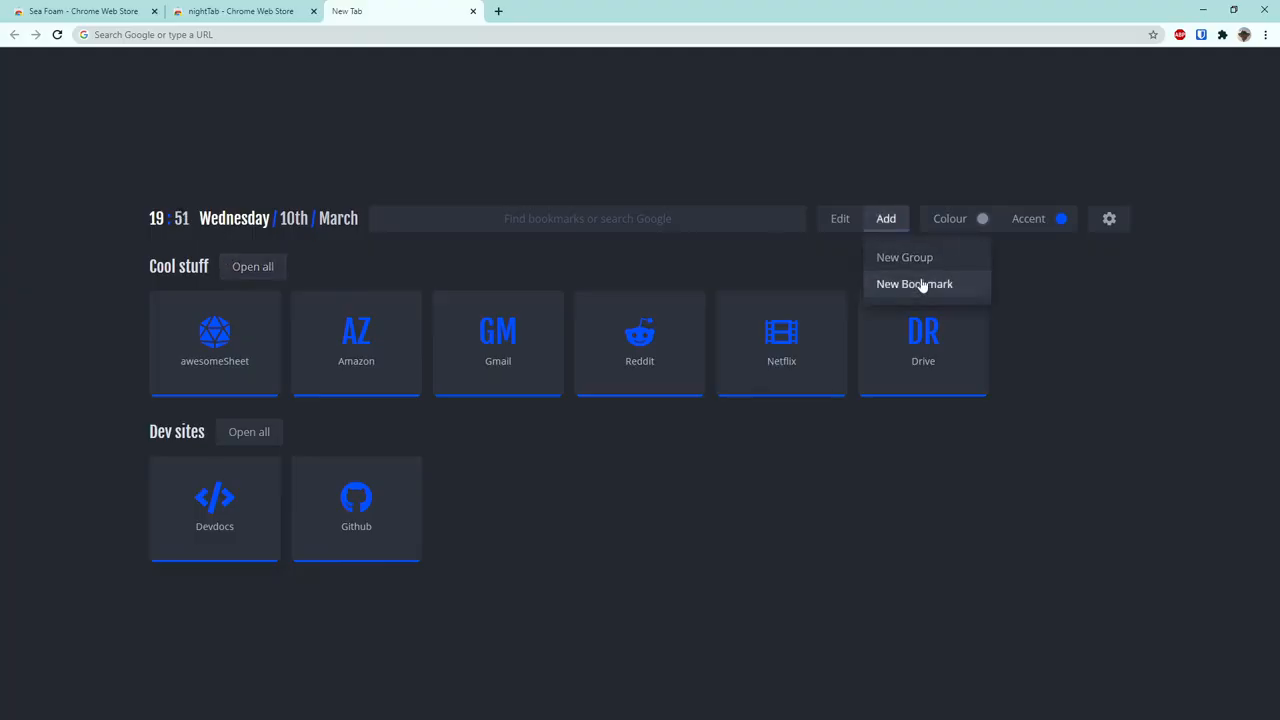
left_click(914, 284)
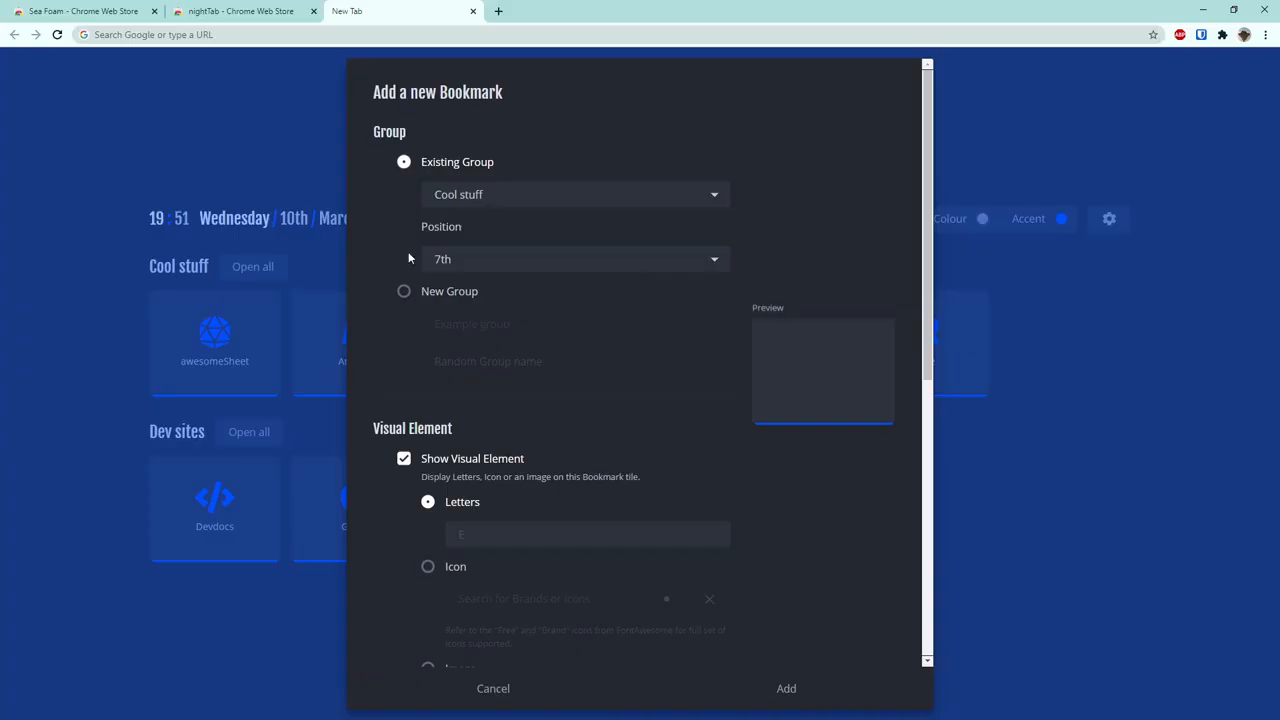
left_click(404, 291)
left_click(403, 162)
Step: Set the new bookmark's visual element to the letters FB
scroll(629, 303, "down", 2)
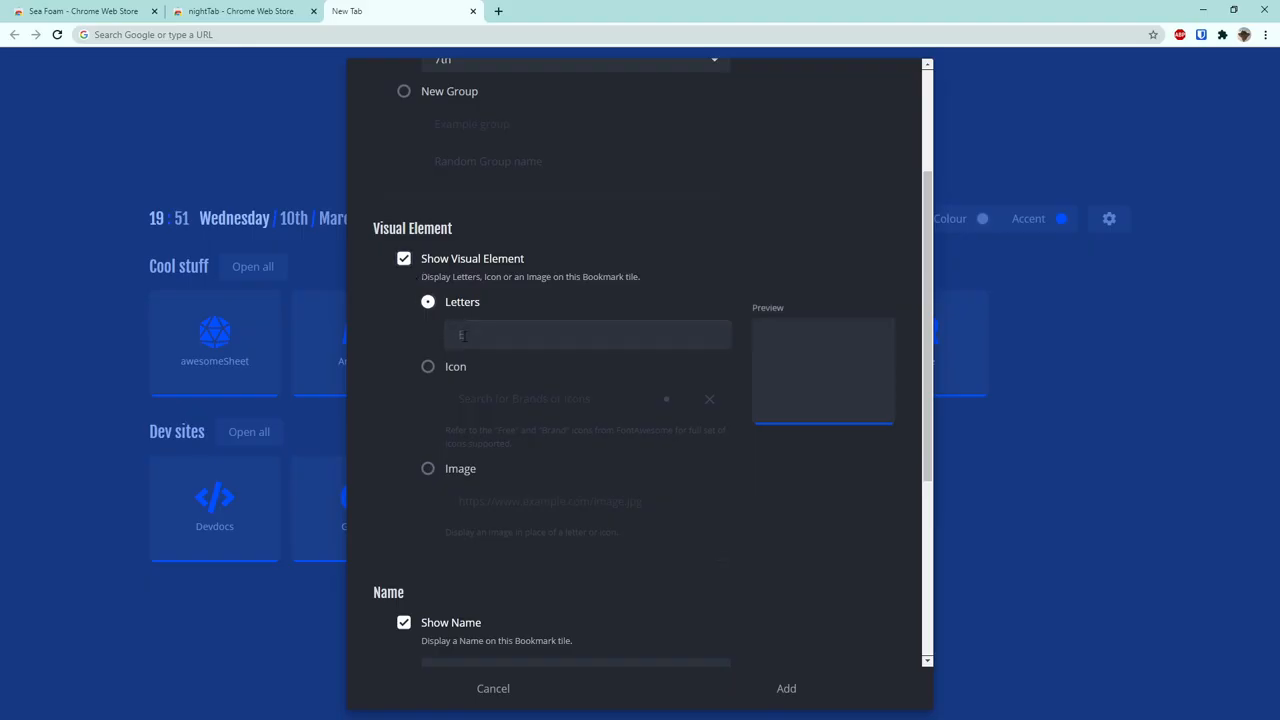
left_click(535, 331)
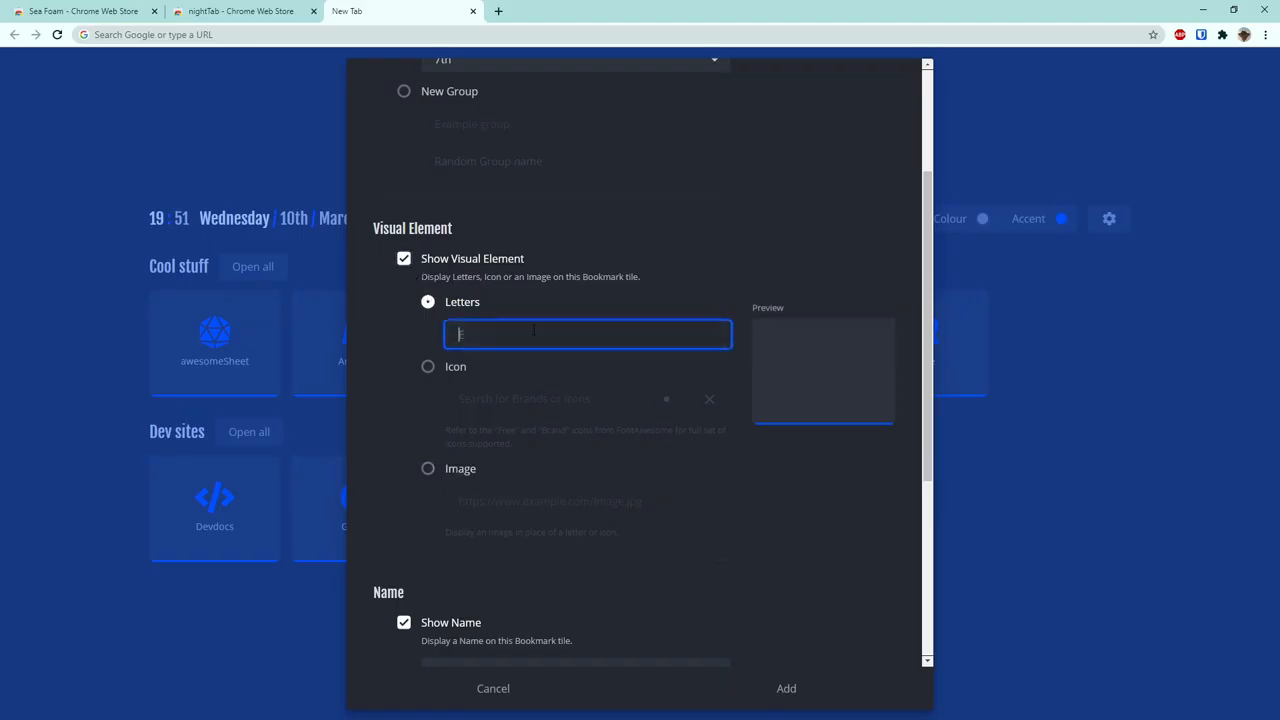
type("FB")
Step: Switch the bookmark's visual element to an icon, search for "face" and choose the Facebook icon
left_click(429, 368)
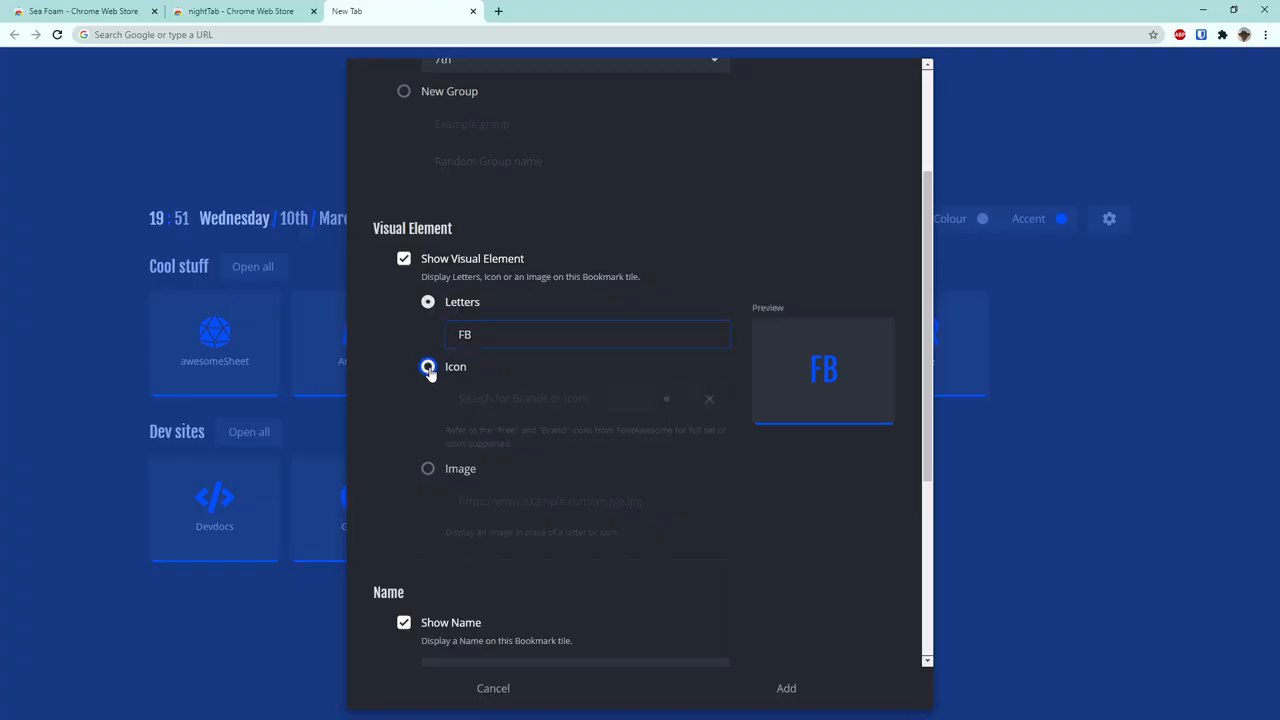
type("face")
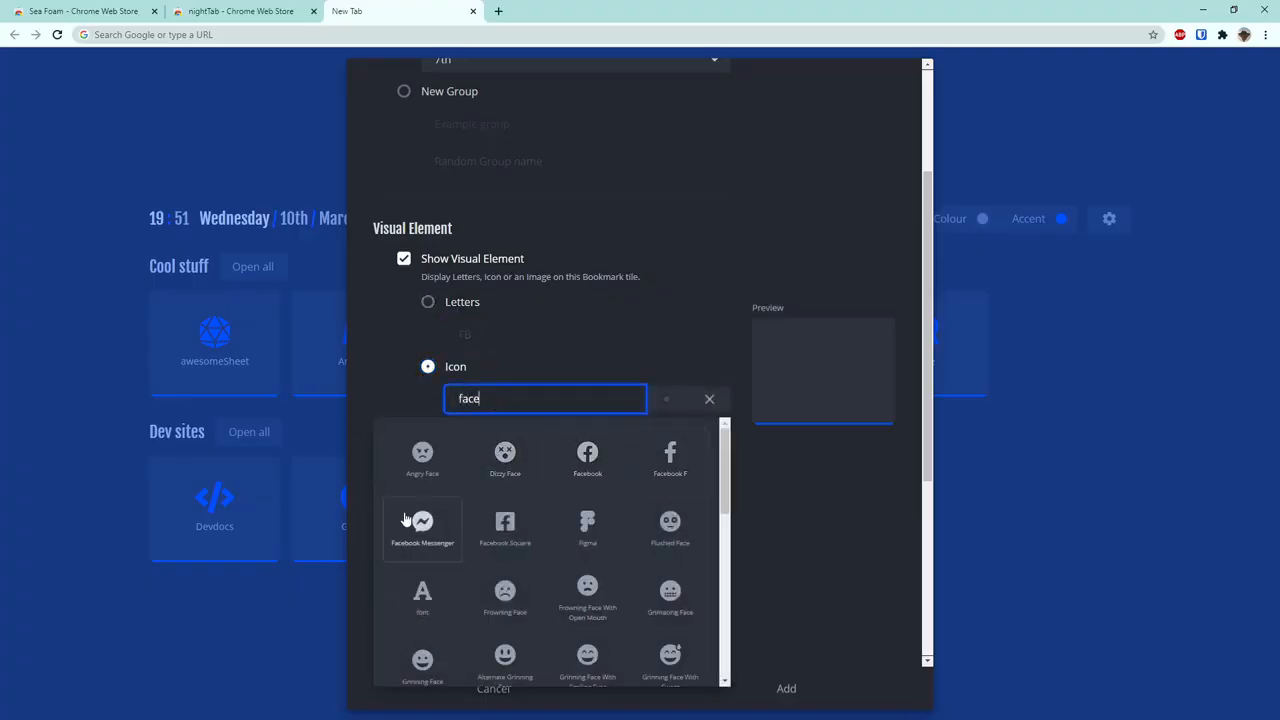
left_click(587, 458)
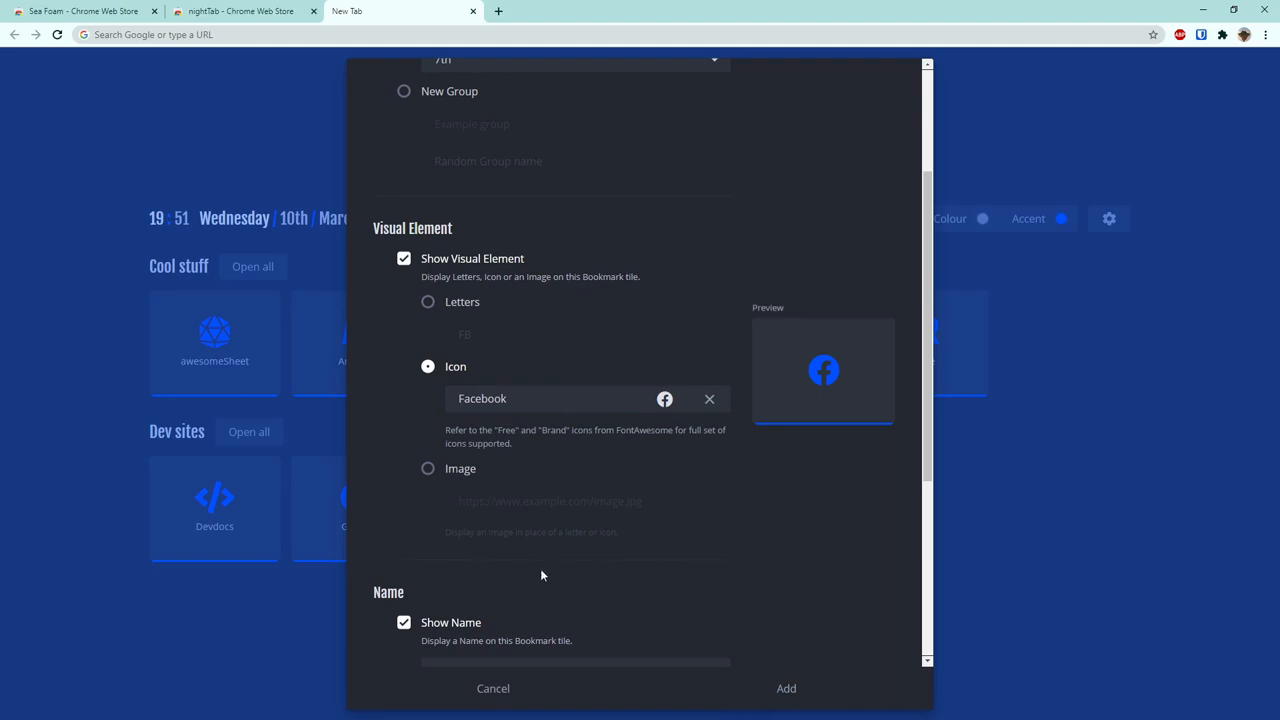
Step: Try Facebook as the bookmark's displayed name and replace it with Cutiepie120
scroll(540, 575, "down", 1)
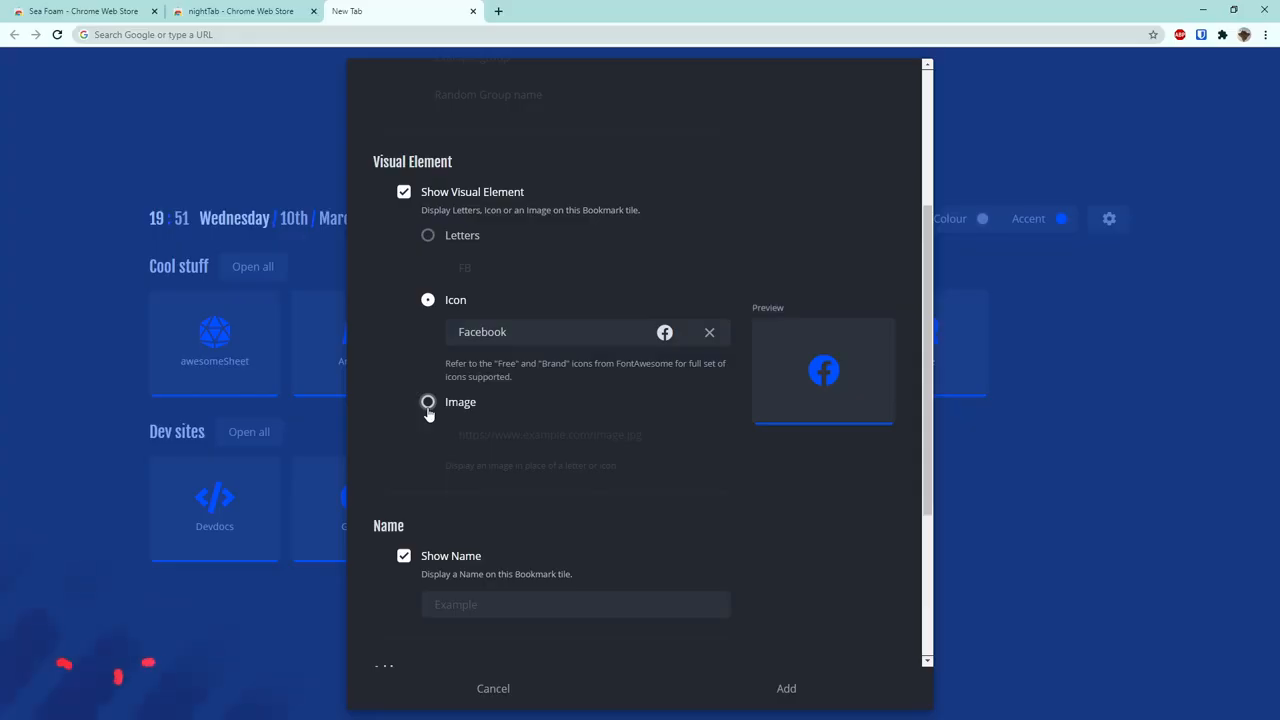
scroll(540, 511, "down", 1)
scroll(540, 511, "down", 2)
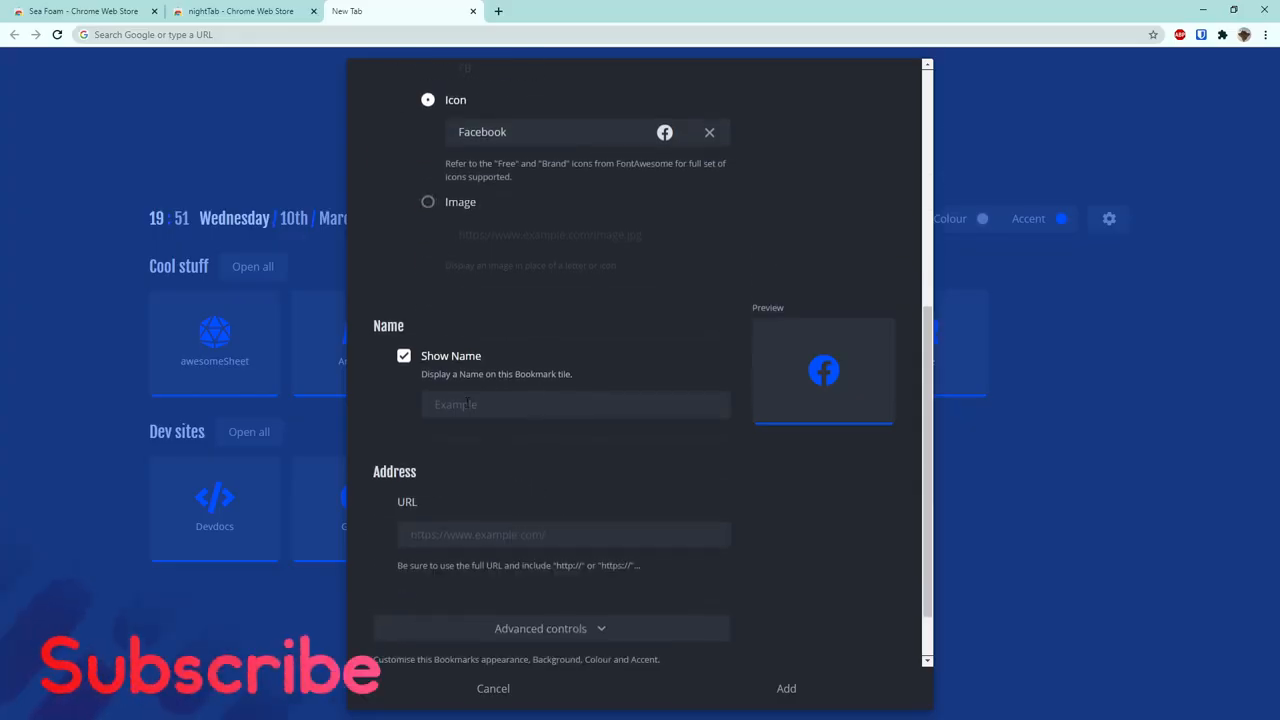
left_click(560, 404)
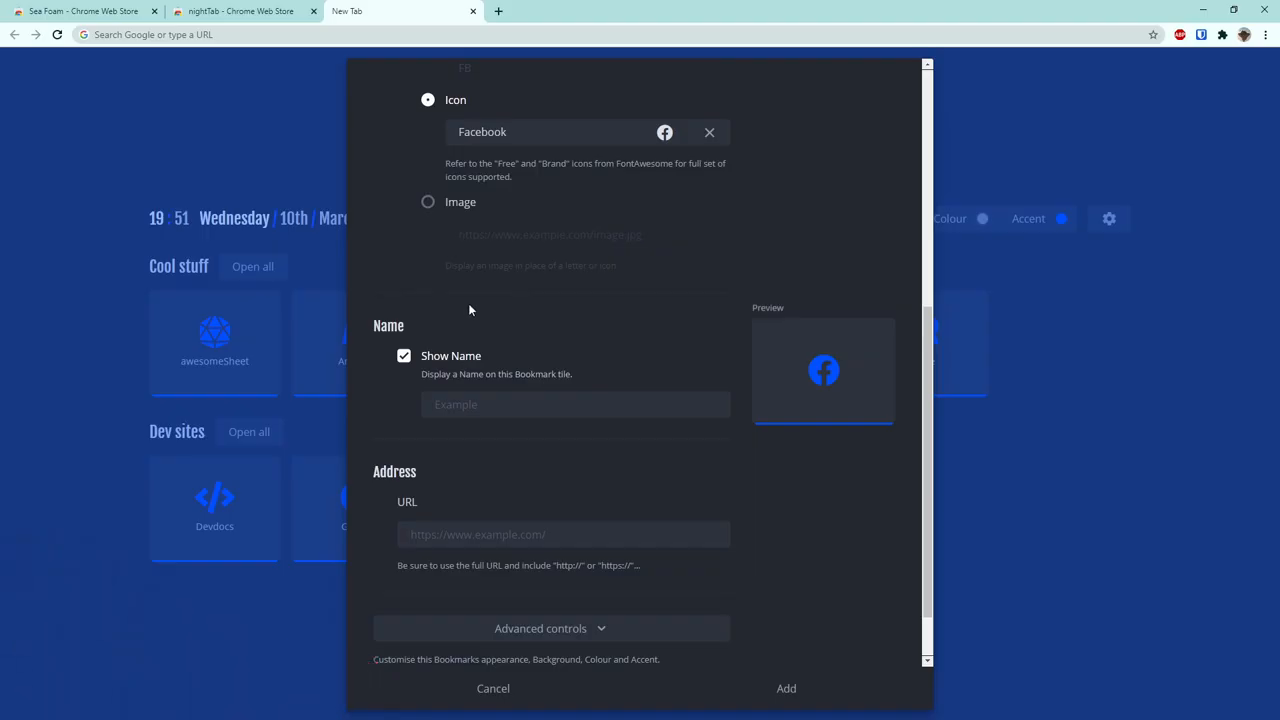
left_click(505, 400)
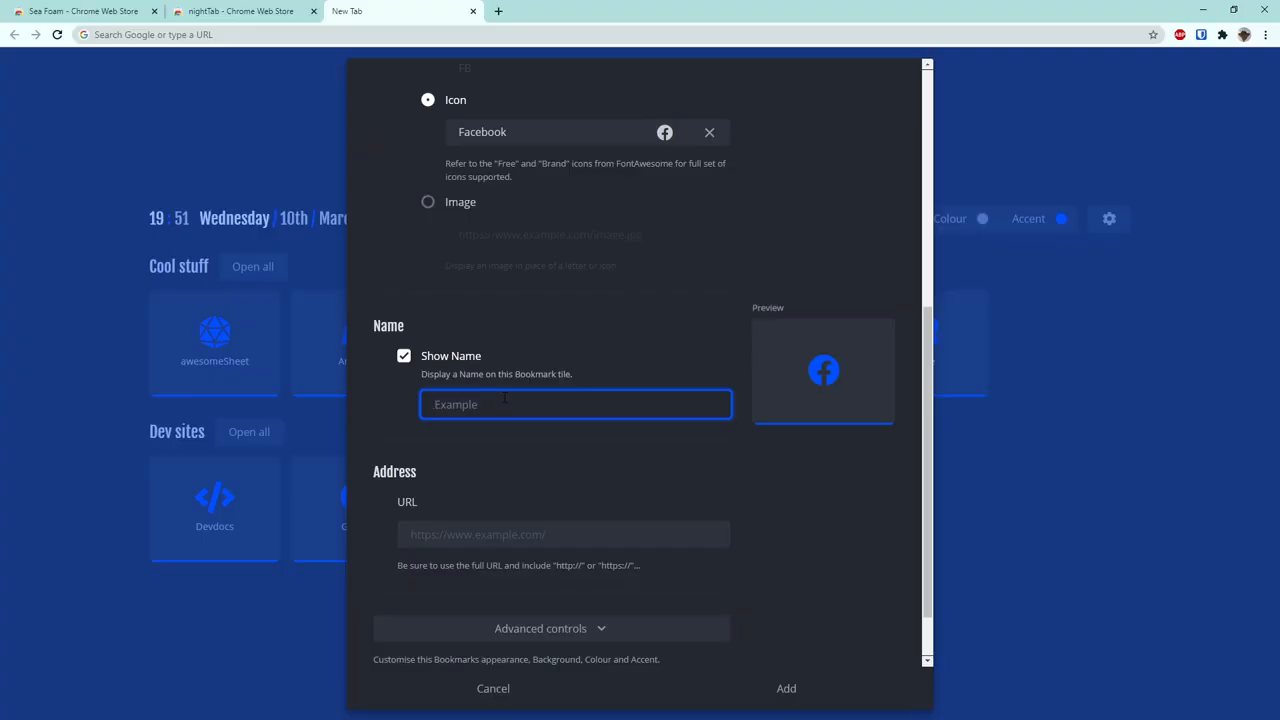
type("Facebook")
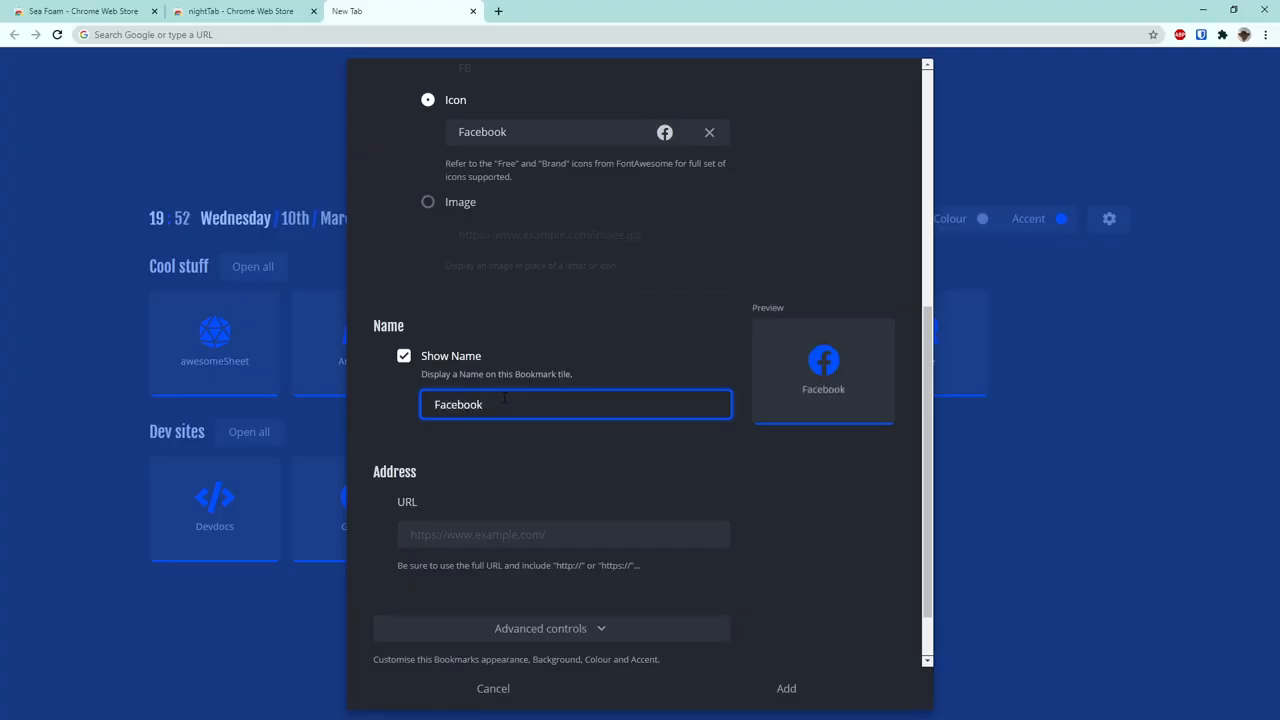
key("ctrl+a")
key("BackSpace")
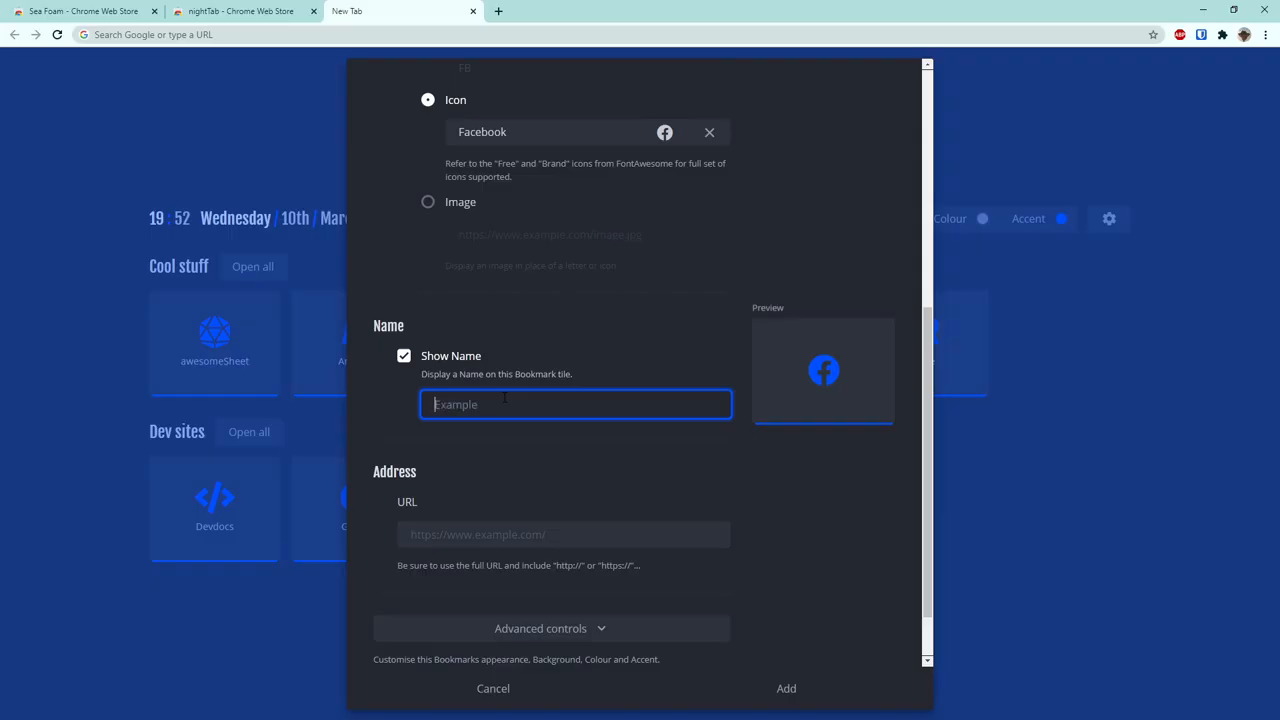
type("Cutiep")
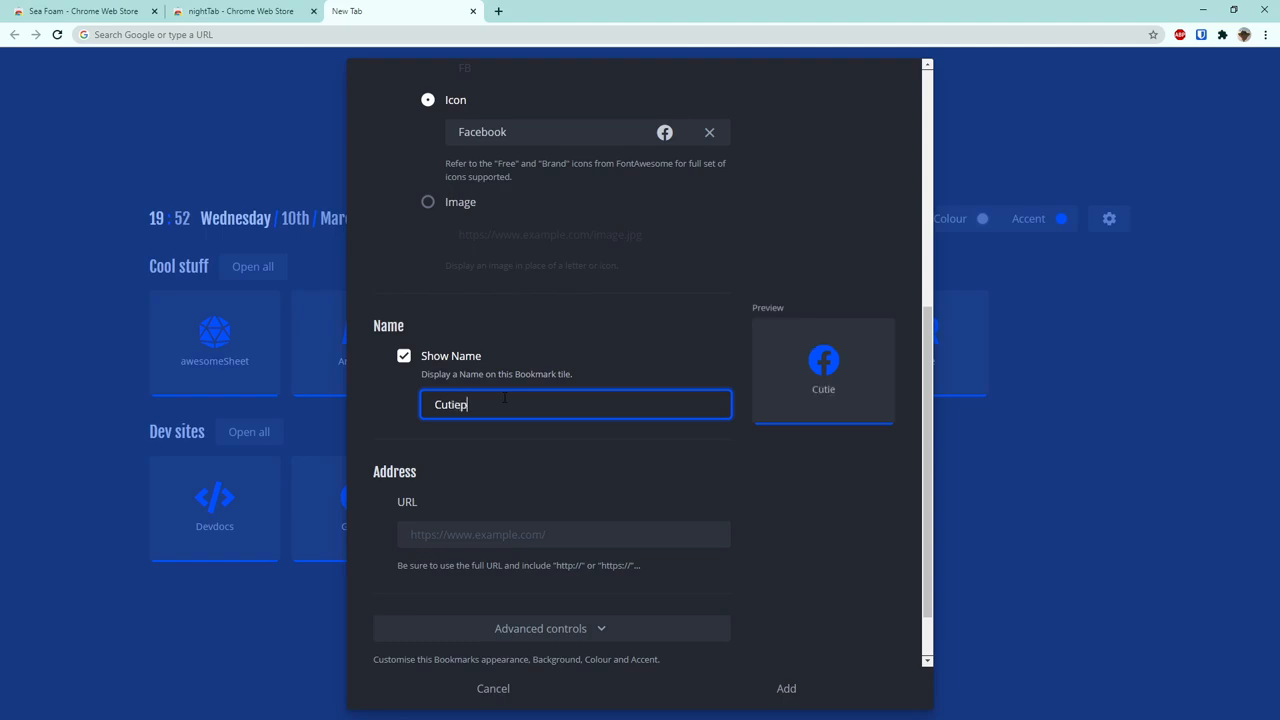
type("ie120")
scroll(496, 459, "down", 1)
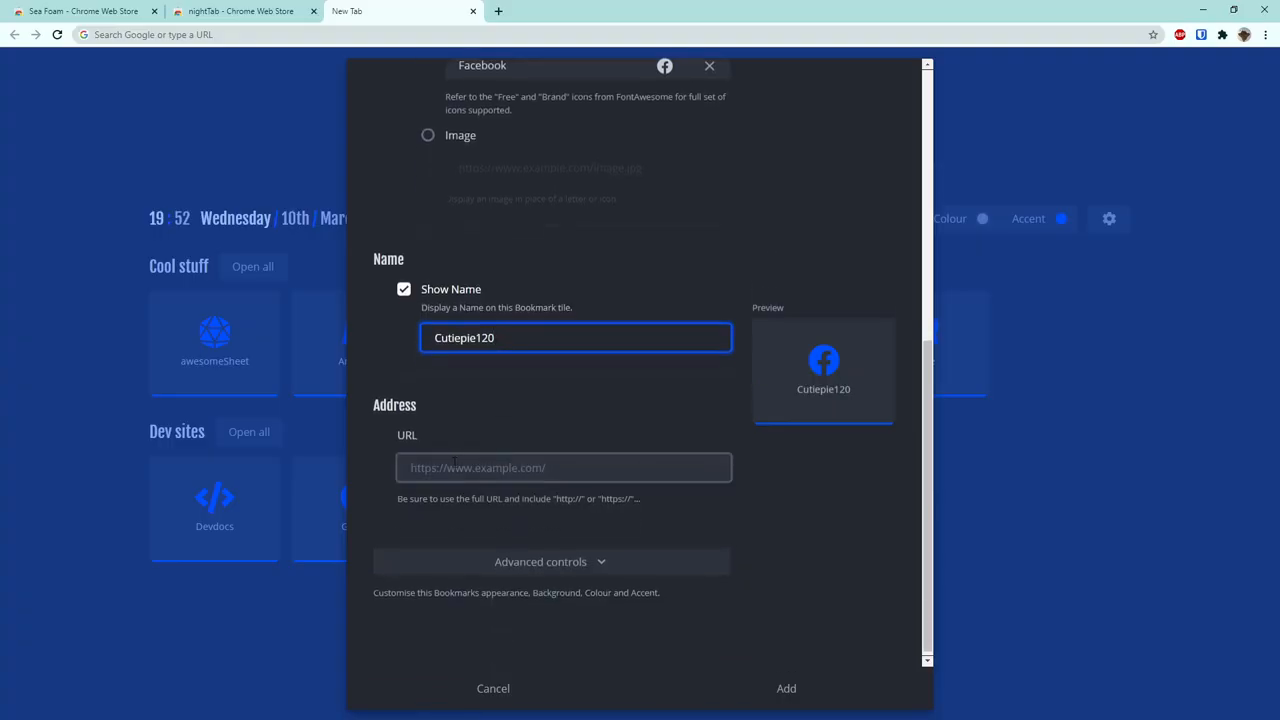
left_click(471, 458)
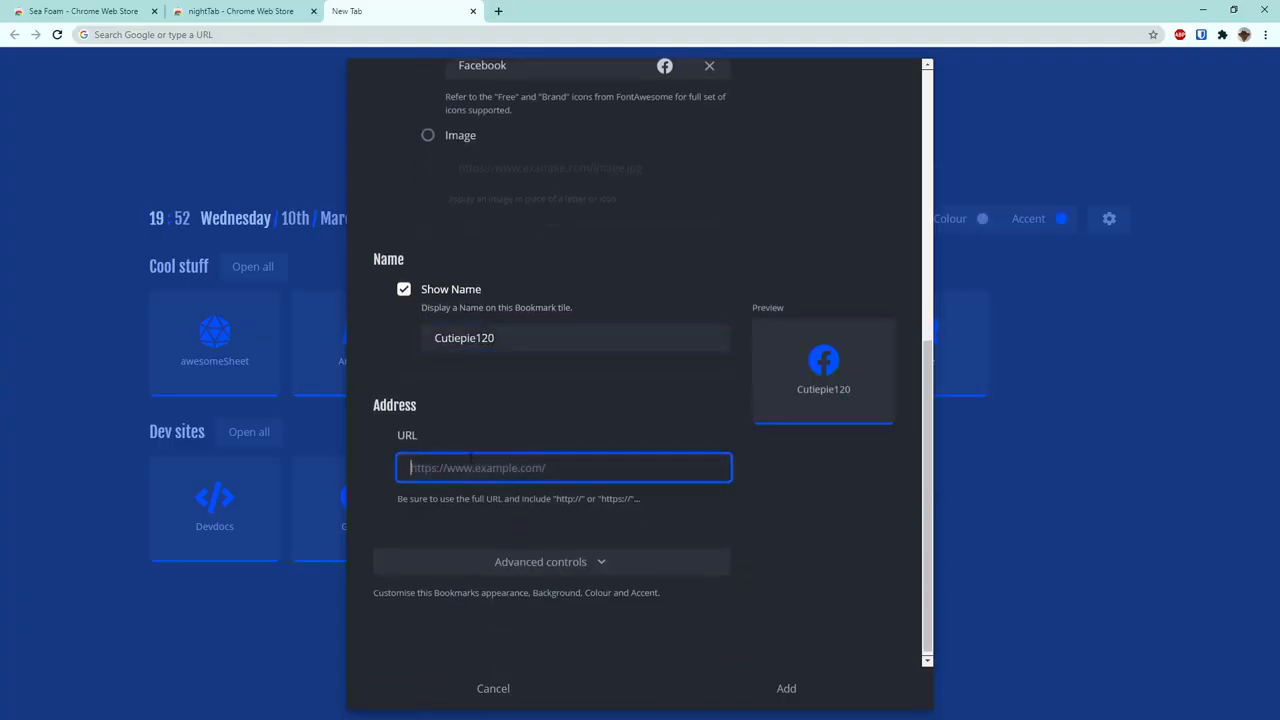
left_click(498, 11)
type("youtube.com")
key("Return")
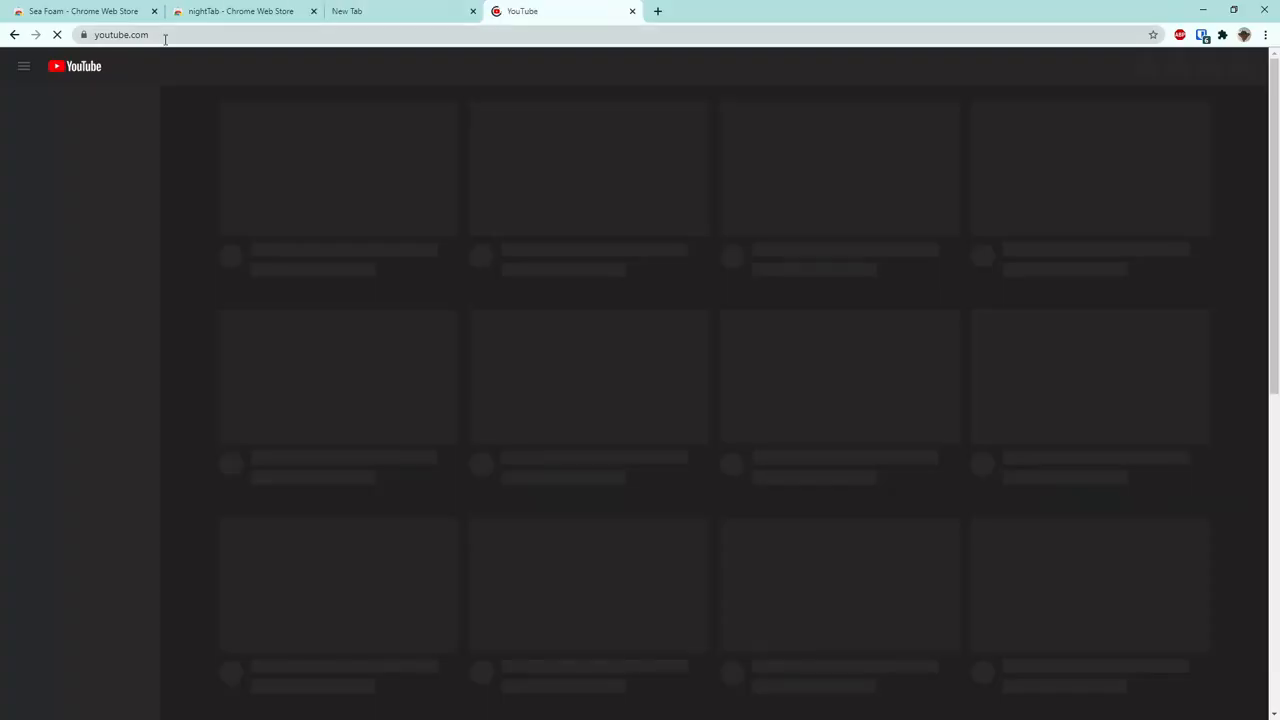
left_click(163, 36)
key("ctrl+c")
left_click(631, 11)
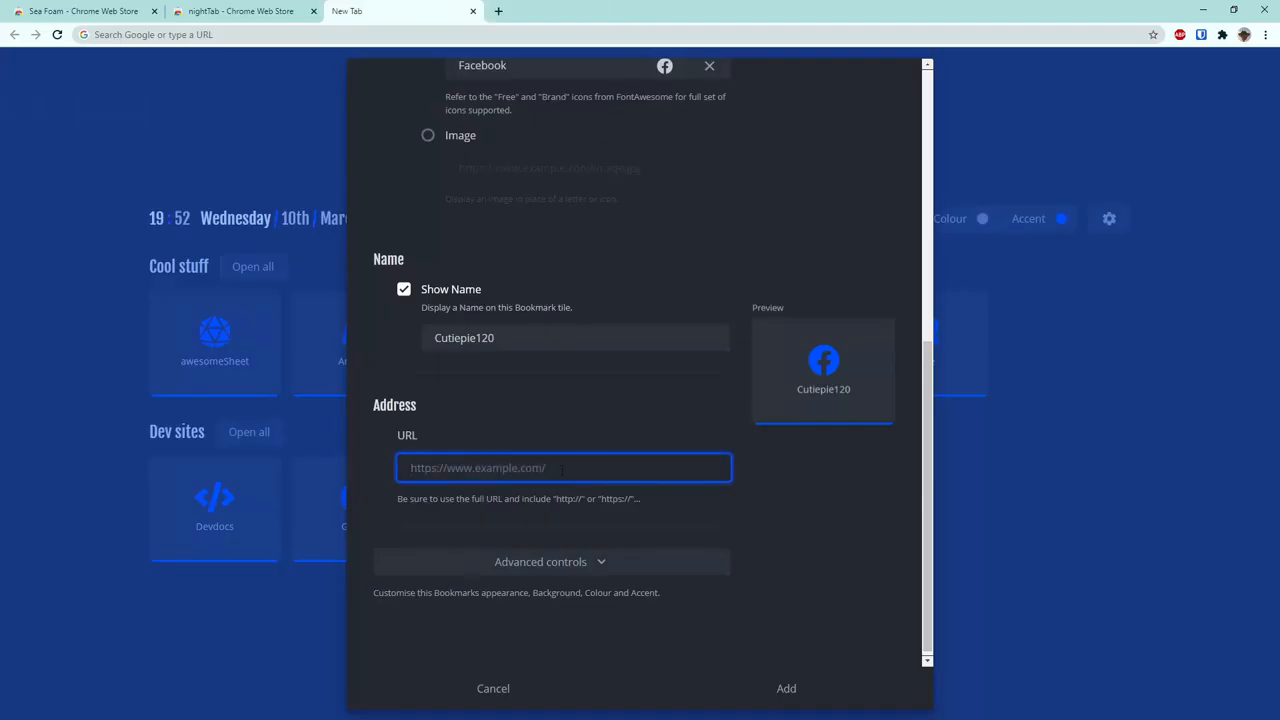
key("ctrl+v")
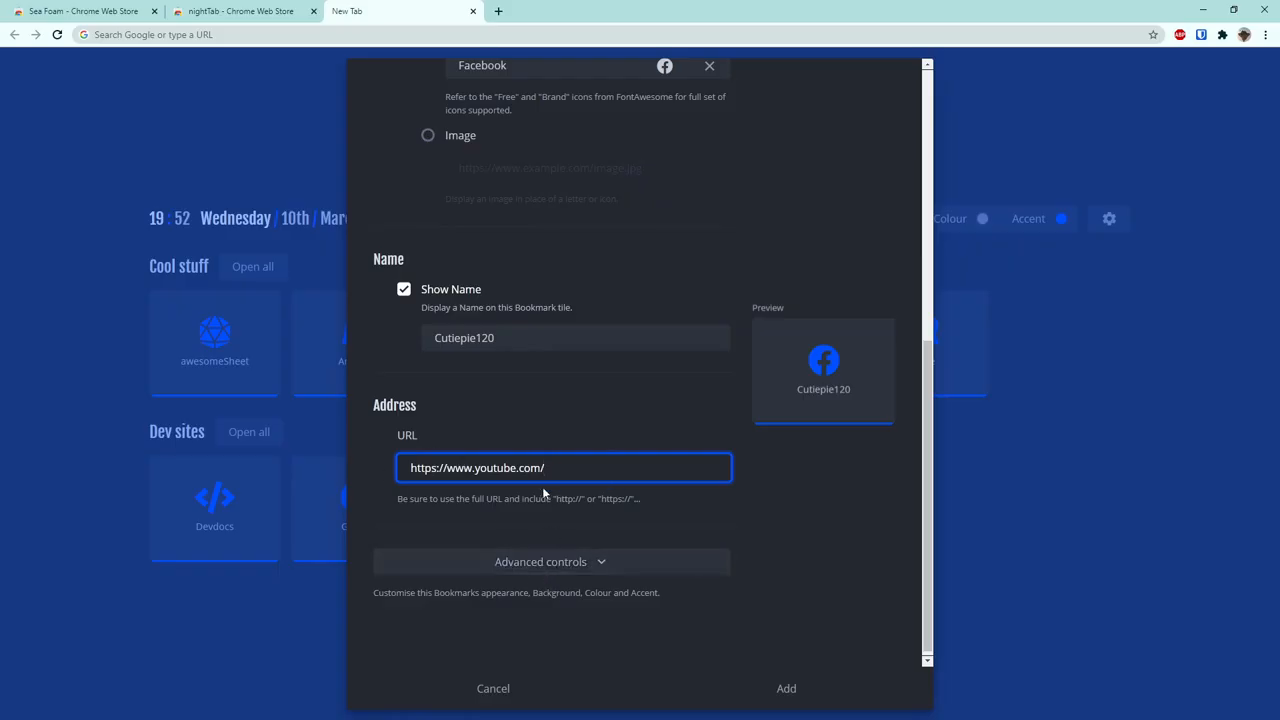
Step: Expand the bookmark's advanced controls and enable the wide tile option so it spans two columns
left_click(534, 571)
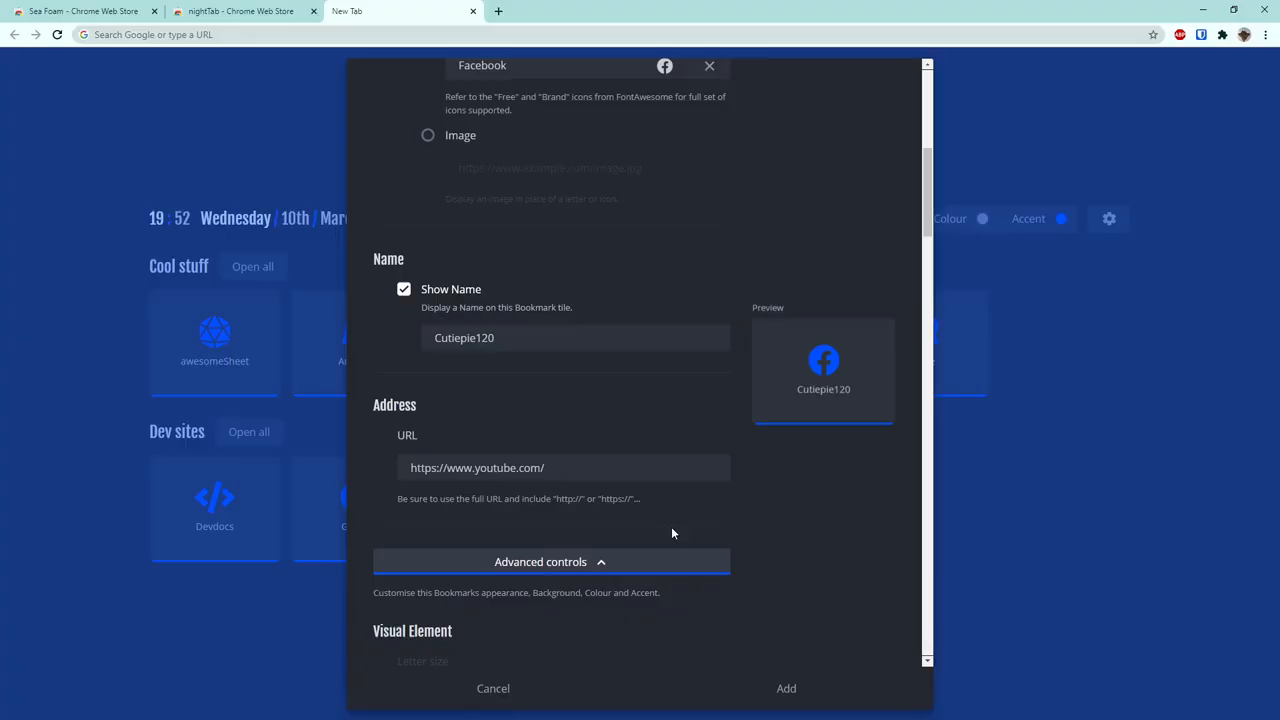
scroll(700, 500, "down", 4)
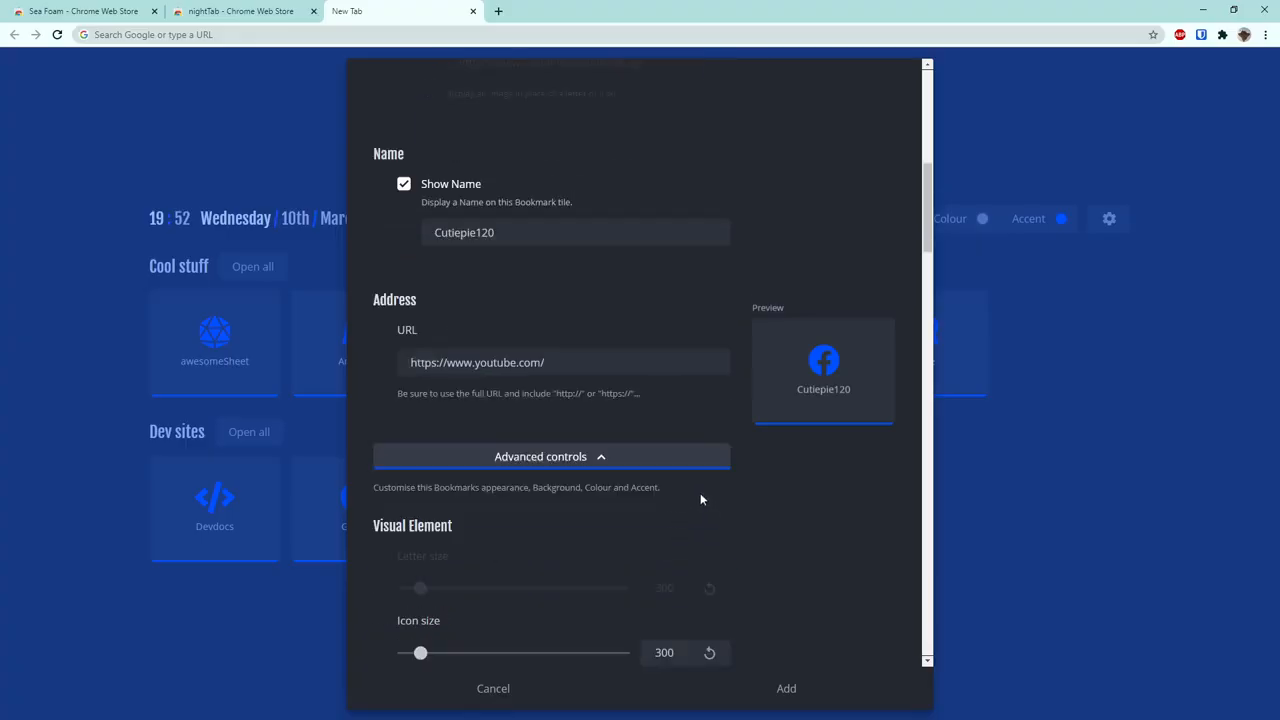
scroll(700, 457, "down", 7)
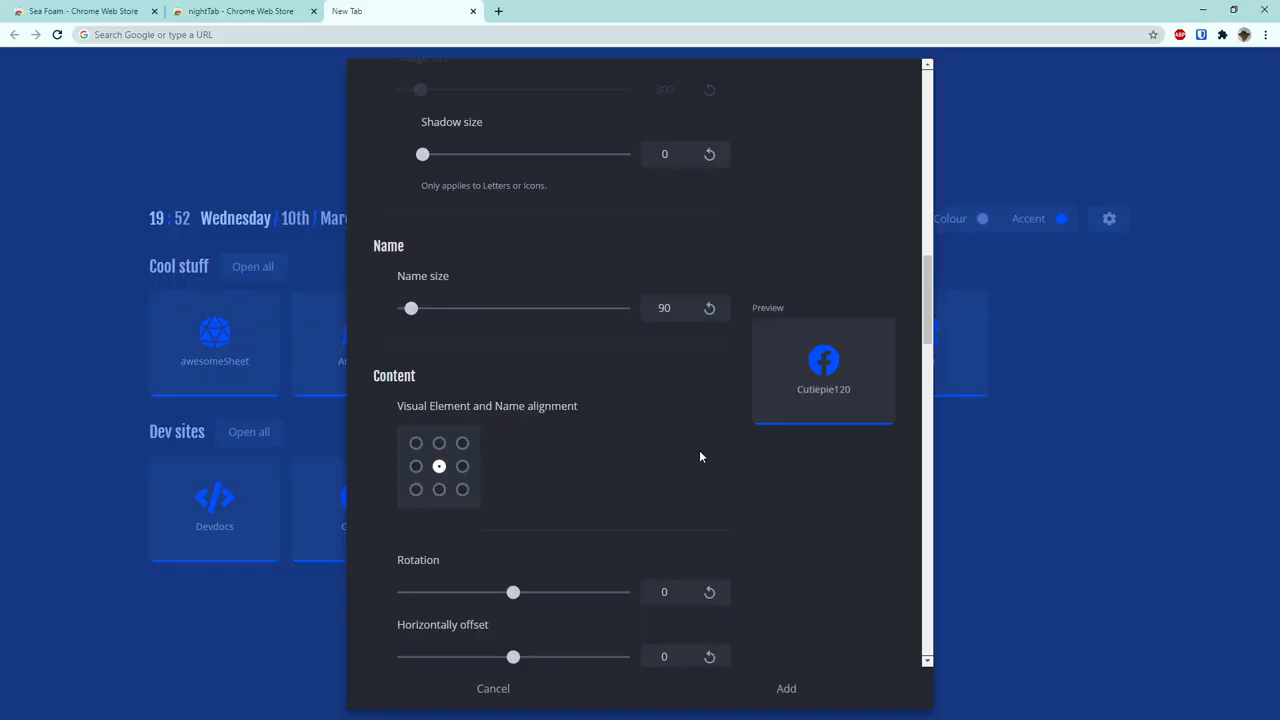
scroll(700, 457, "down", 2)
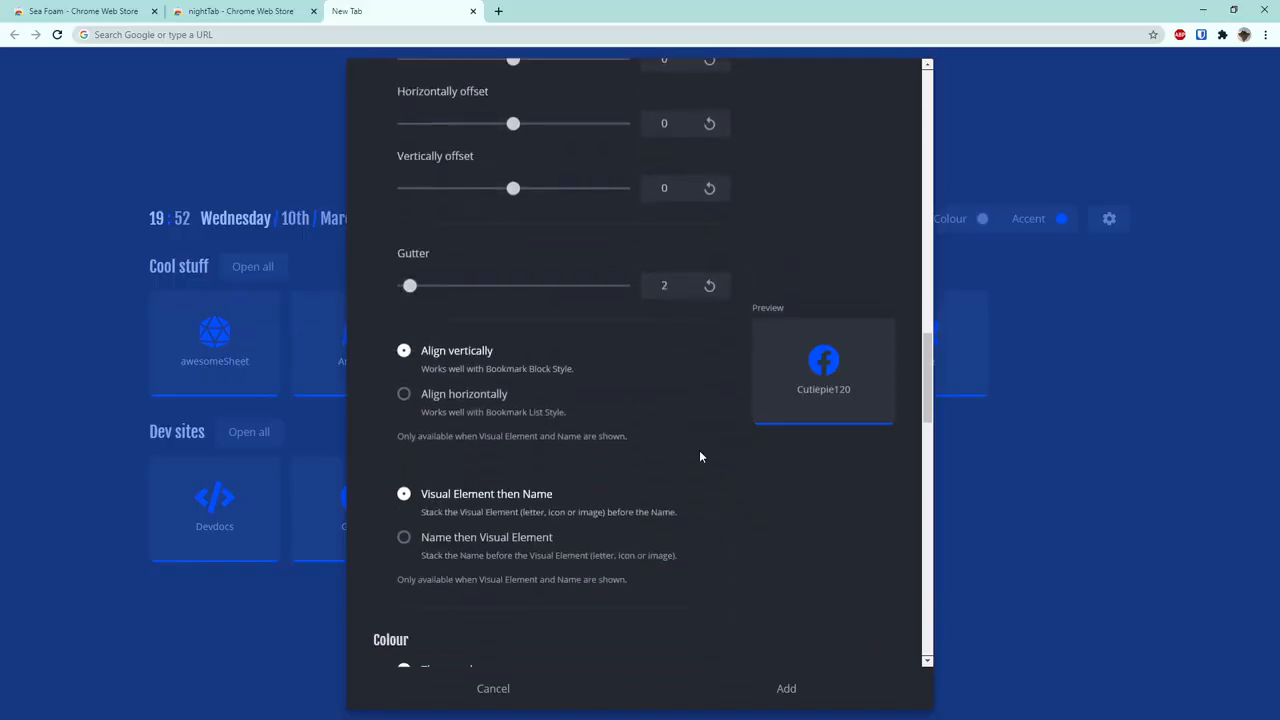
scroll(698, 457, "down", 2)
scroll(698, 457, "down", 10)
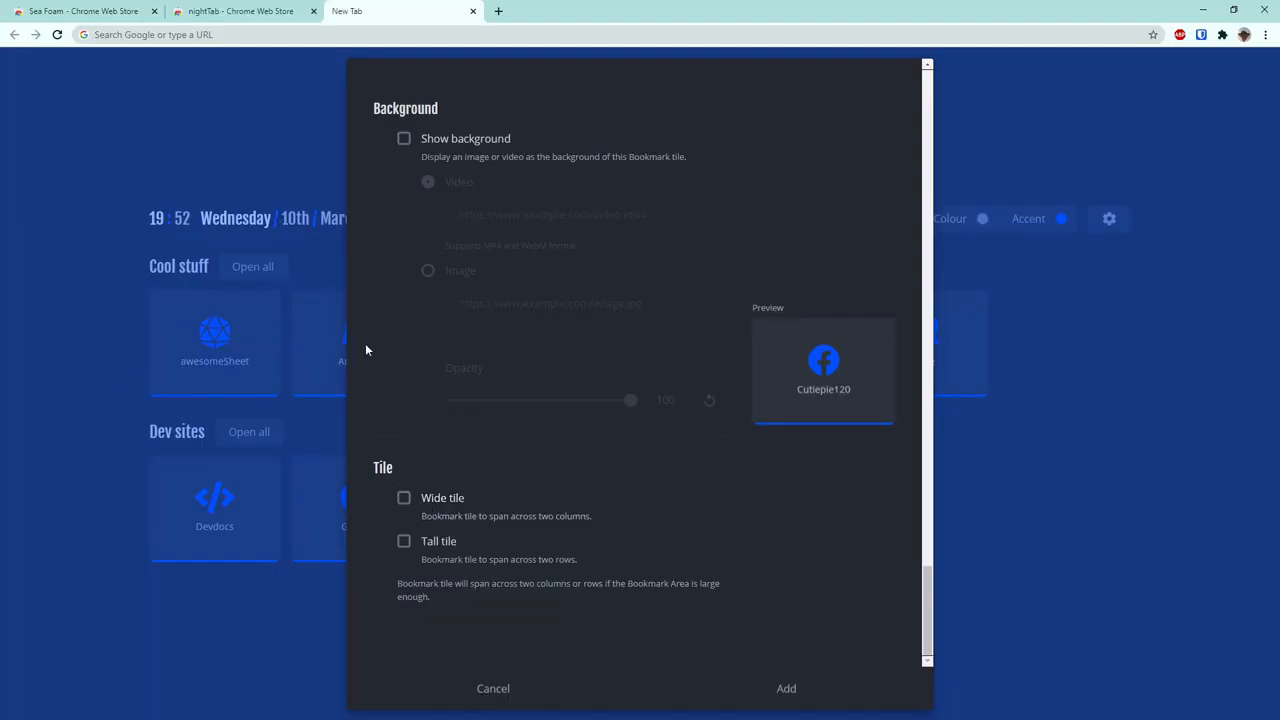
left_click(404, 498)
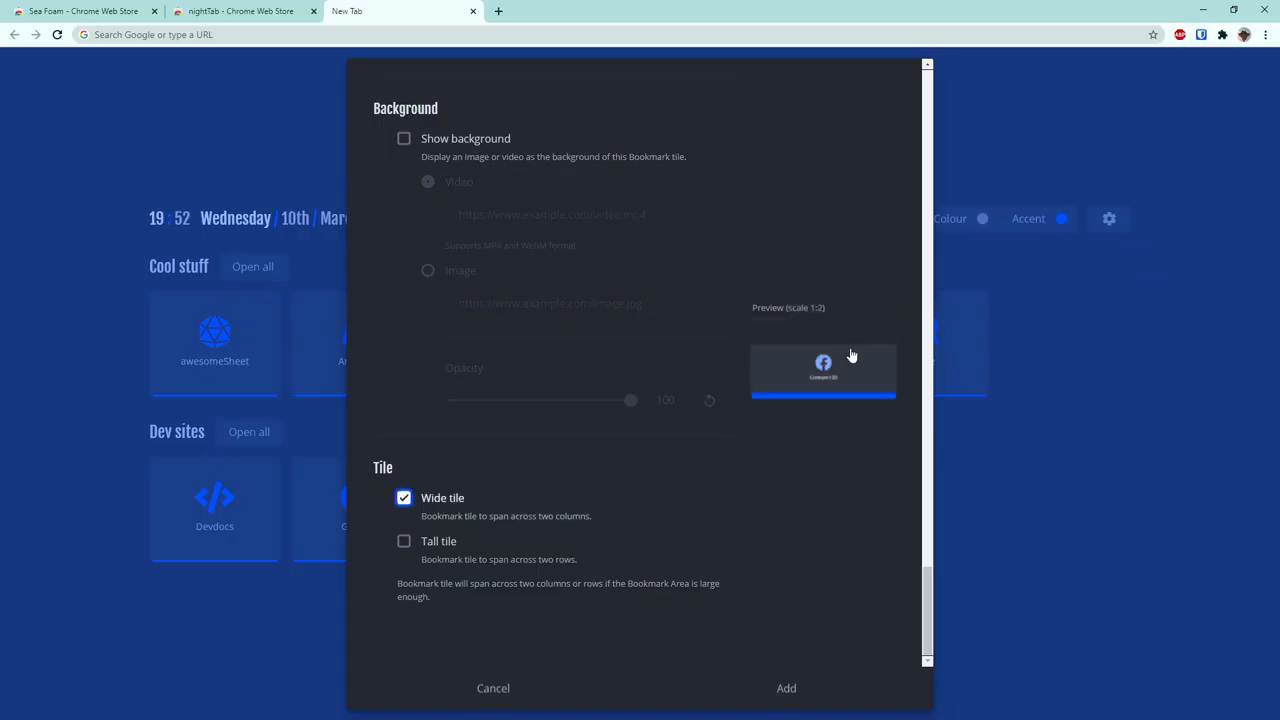
Step: Make the bookmark a tall tile instead of a wide one and add it to the page
left_click(404, 542)
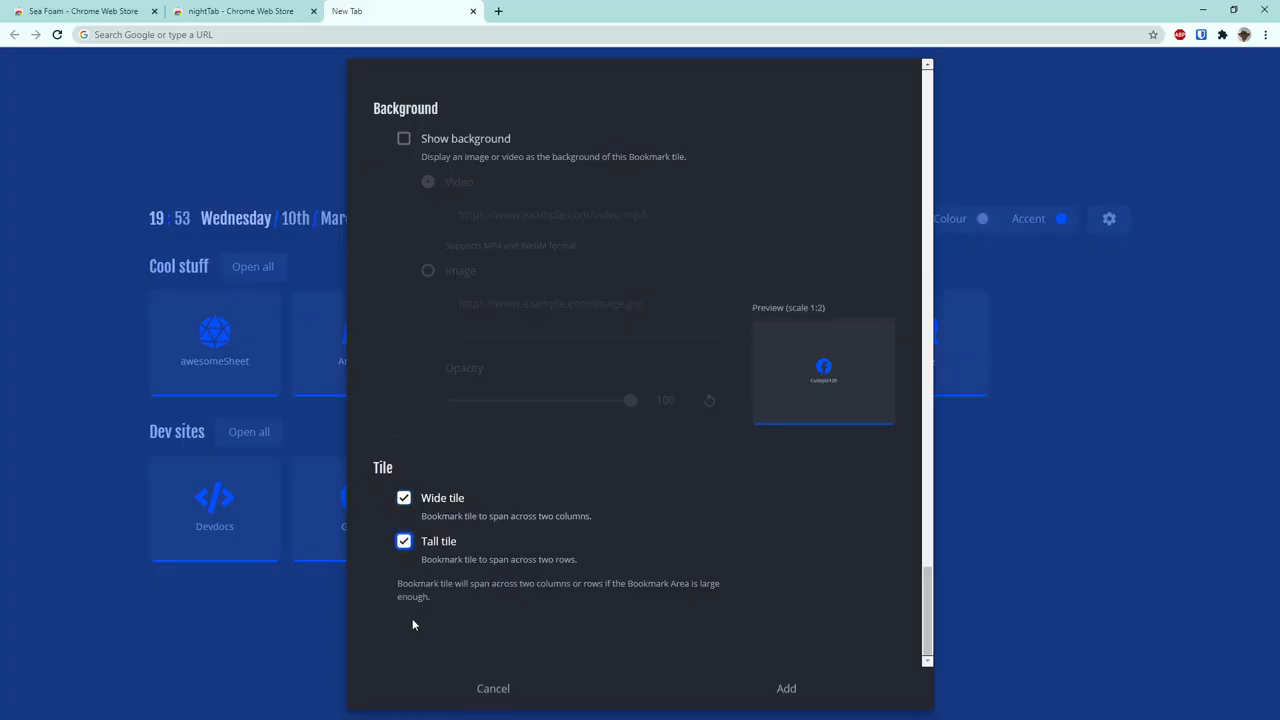
left_click(403, 497)
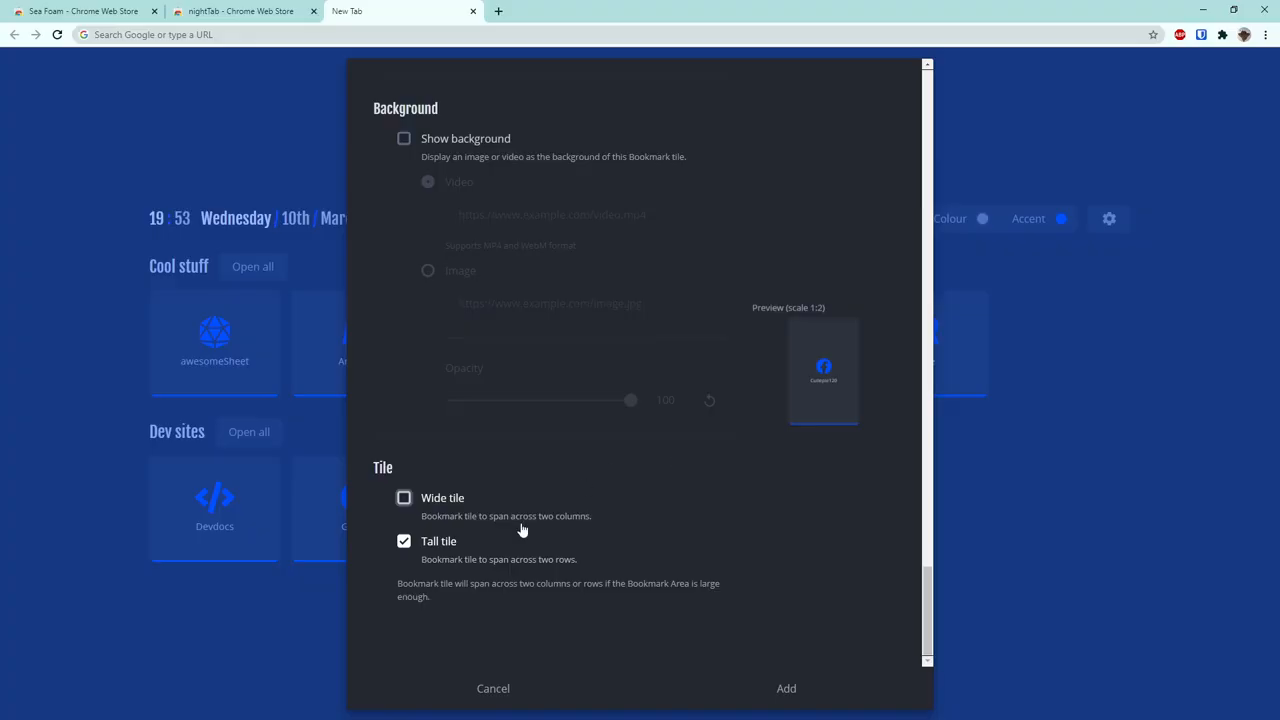
left_click(785, 689)
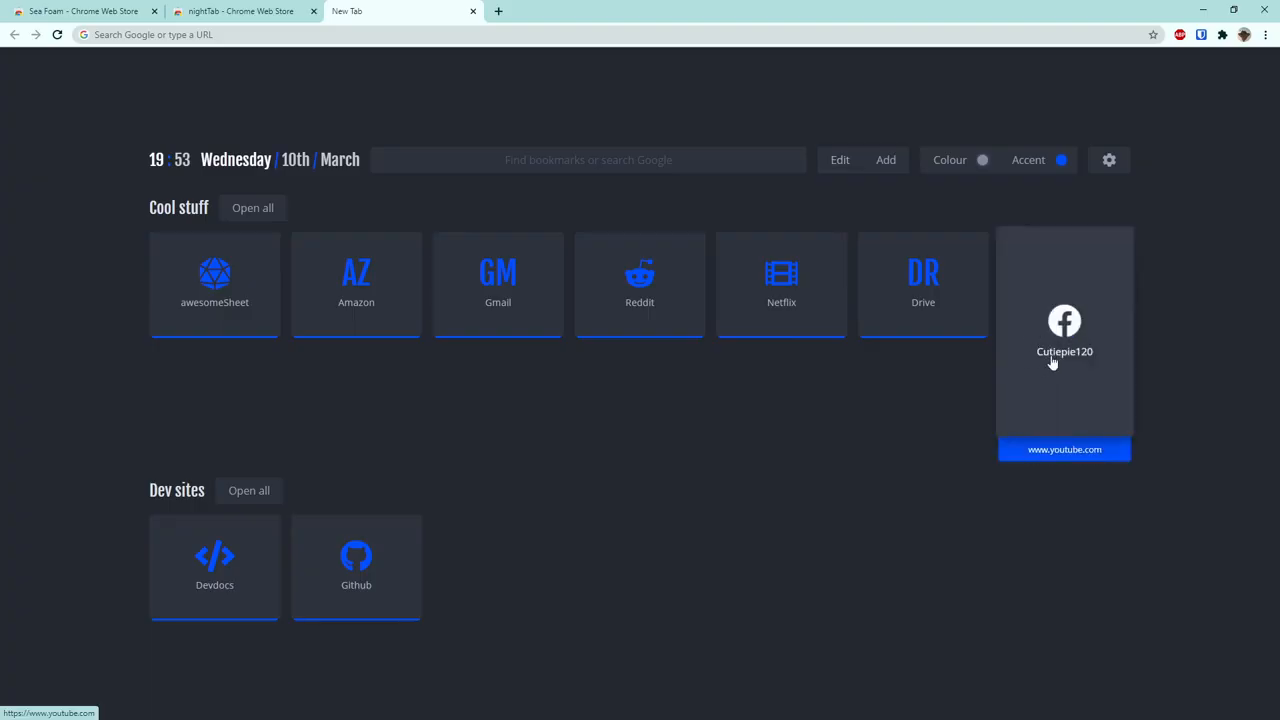
Step: Turn on edit mode and open the Cutiepie120 bookmark's settings, leaving them without making changes
left_click(843, 162)
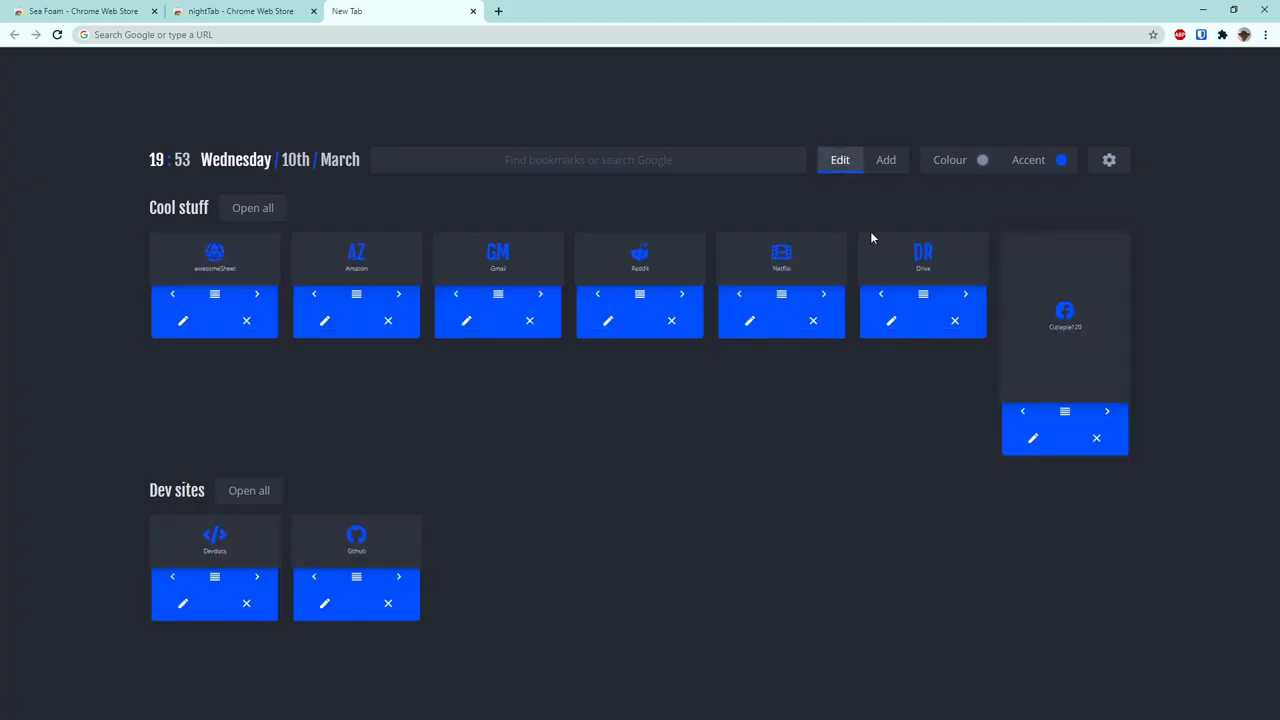
left_click(1033, 451)
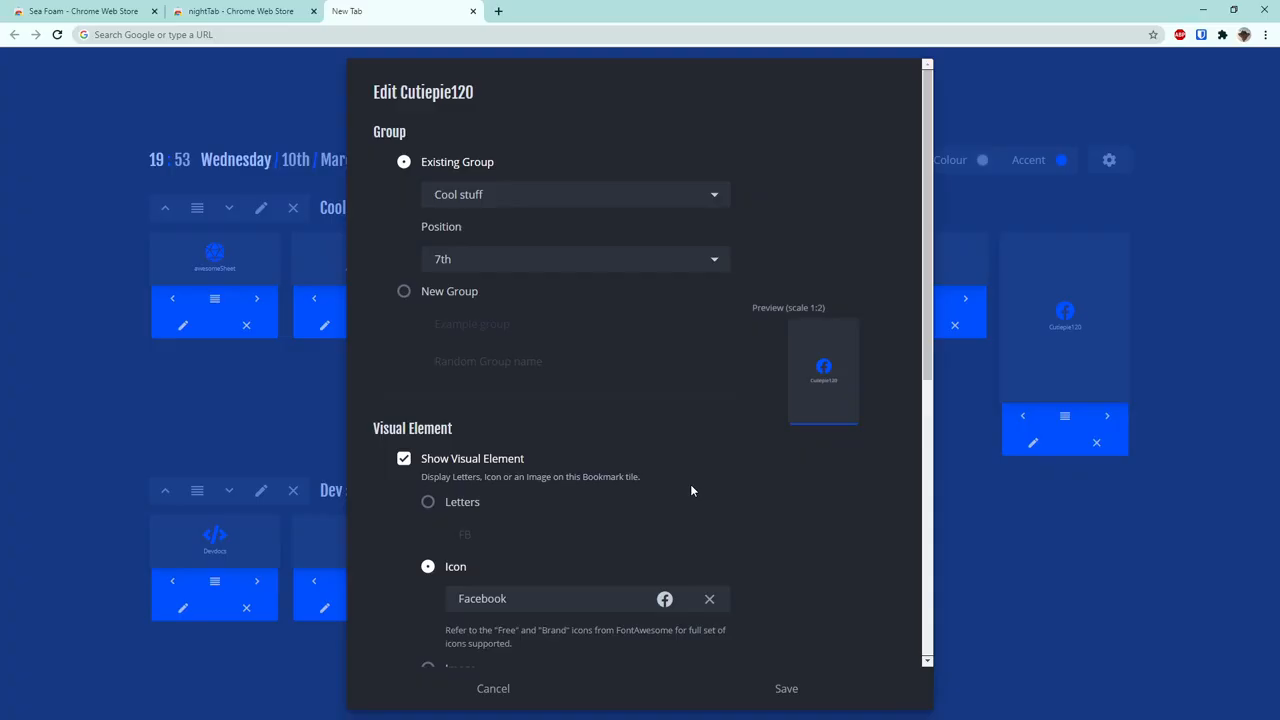
left_click(529, 689)
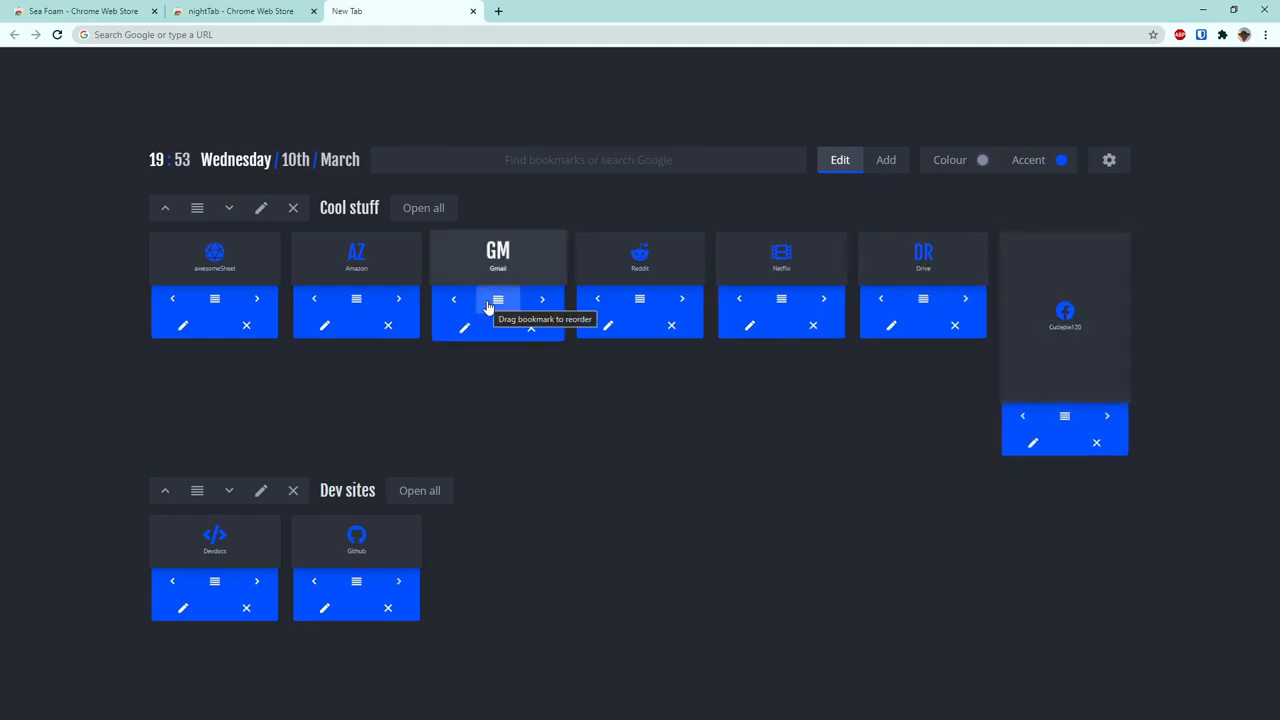
Step: Move the Cutiepie120 bookmark to the first position in the Cool stuff group
left_click(1022, 416)
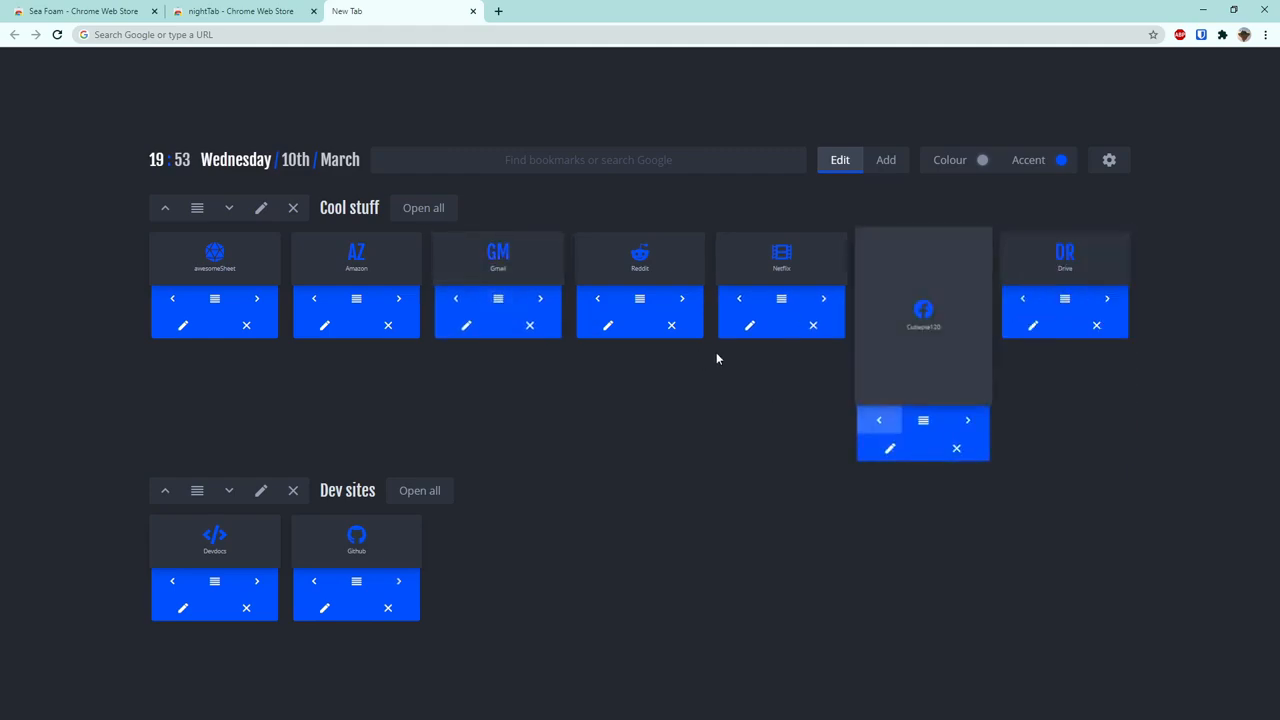
left_click(873, 420)
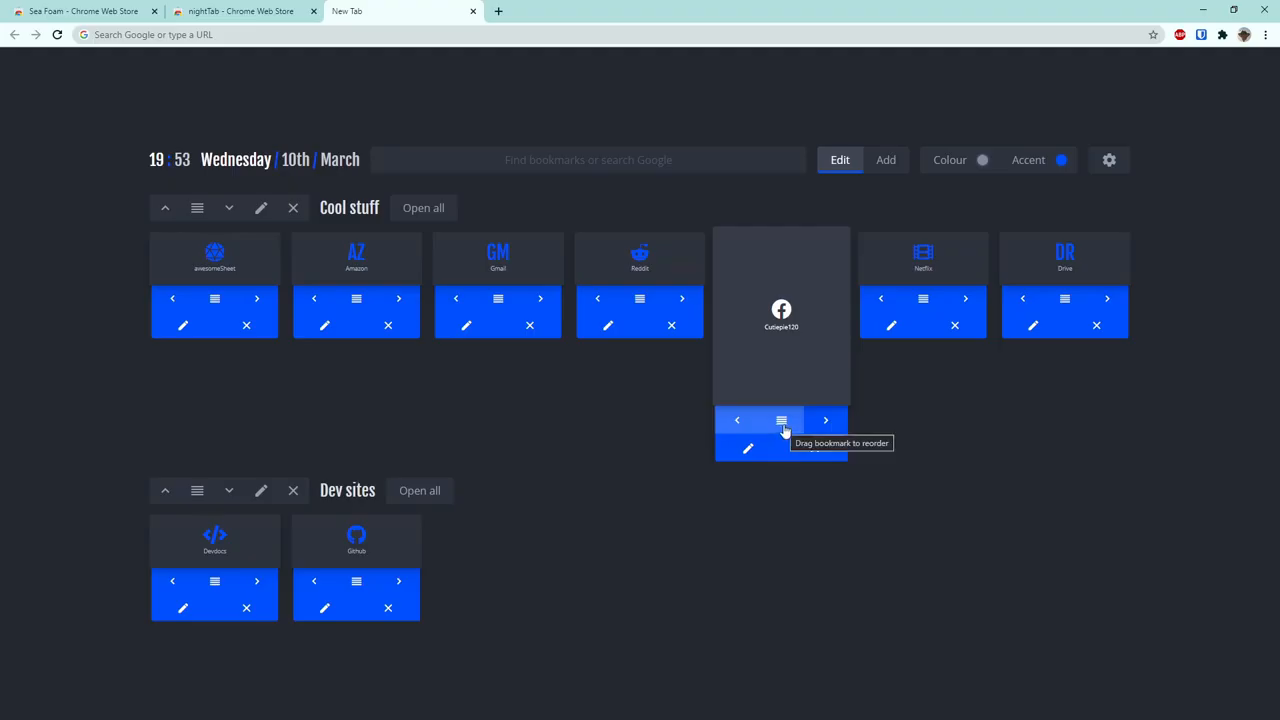
left_click_drag(783, 428, 155, 285)
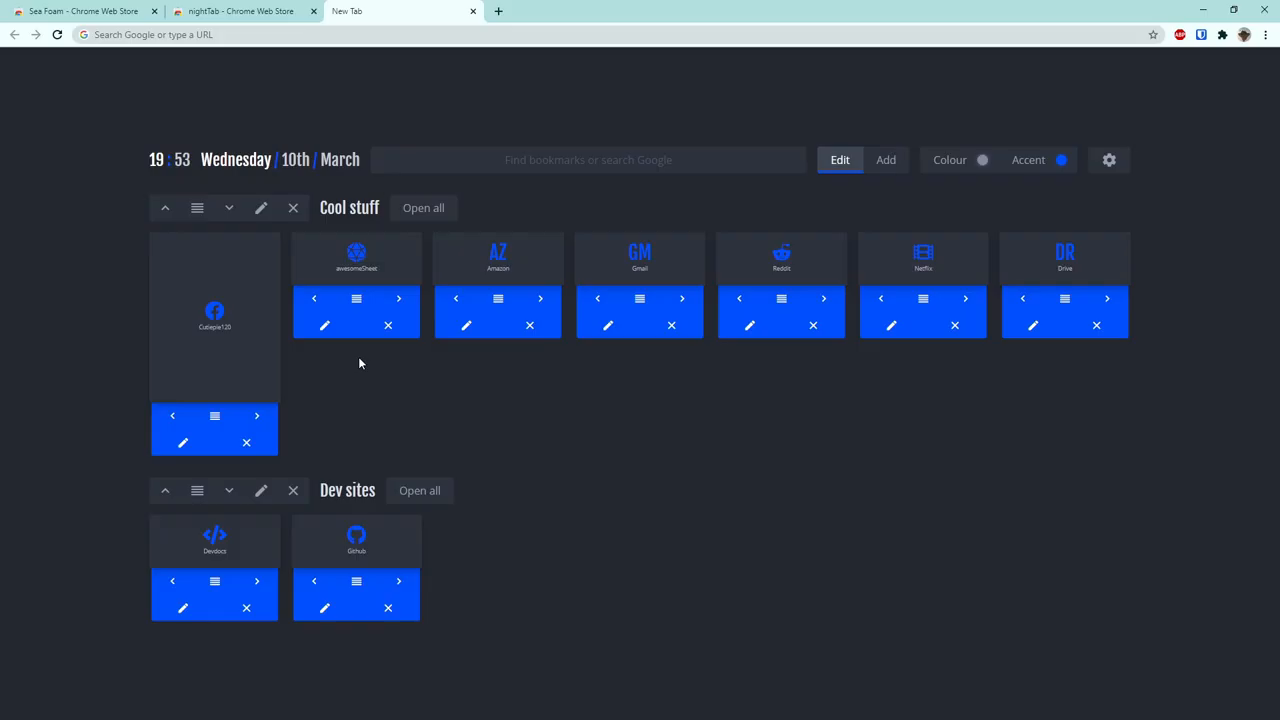
Step: Remove the awesomeSheet bookmark from the Cool stuff group
left_click(388, 325)
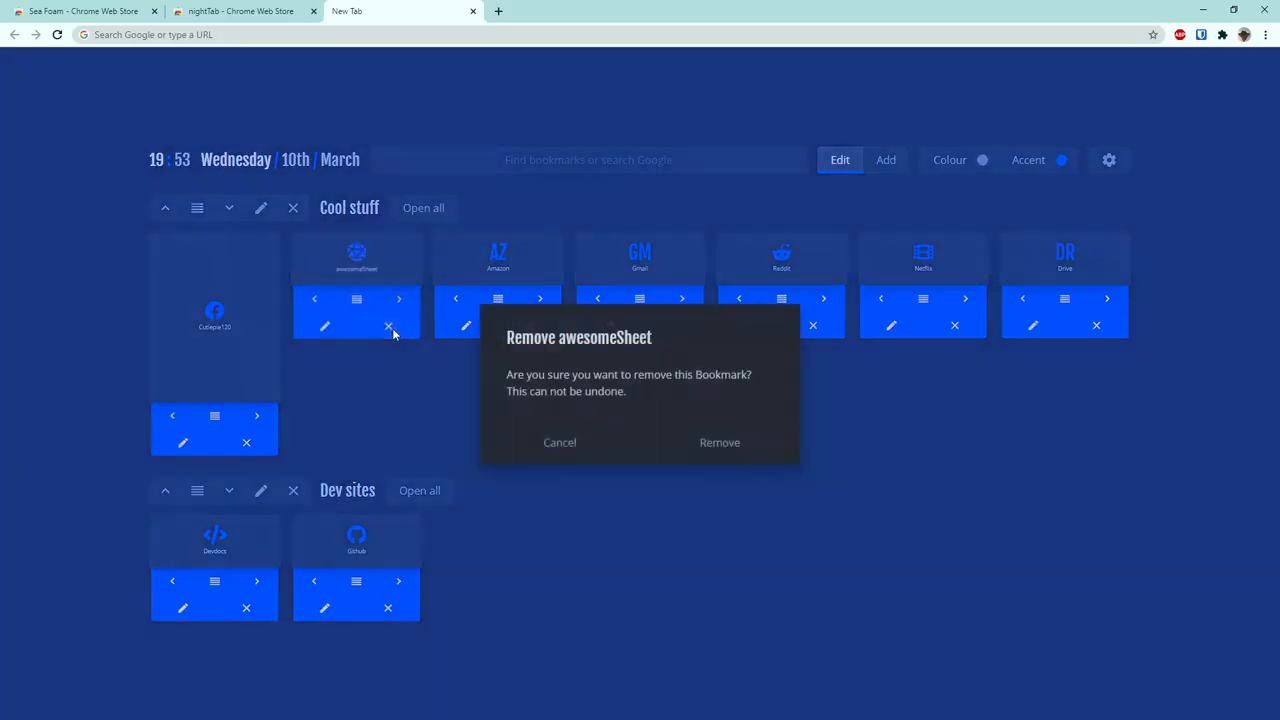
left_click(721, 450)
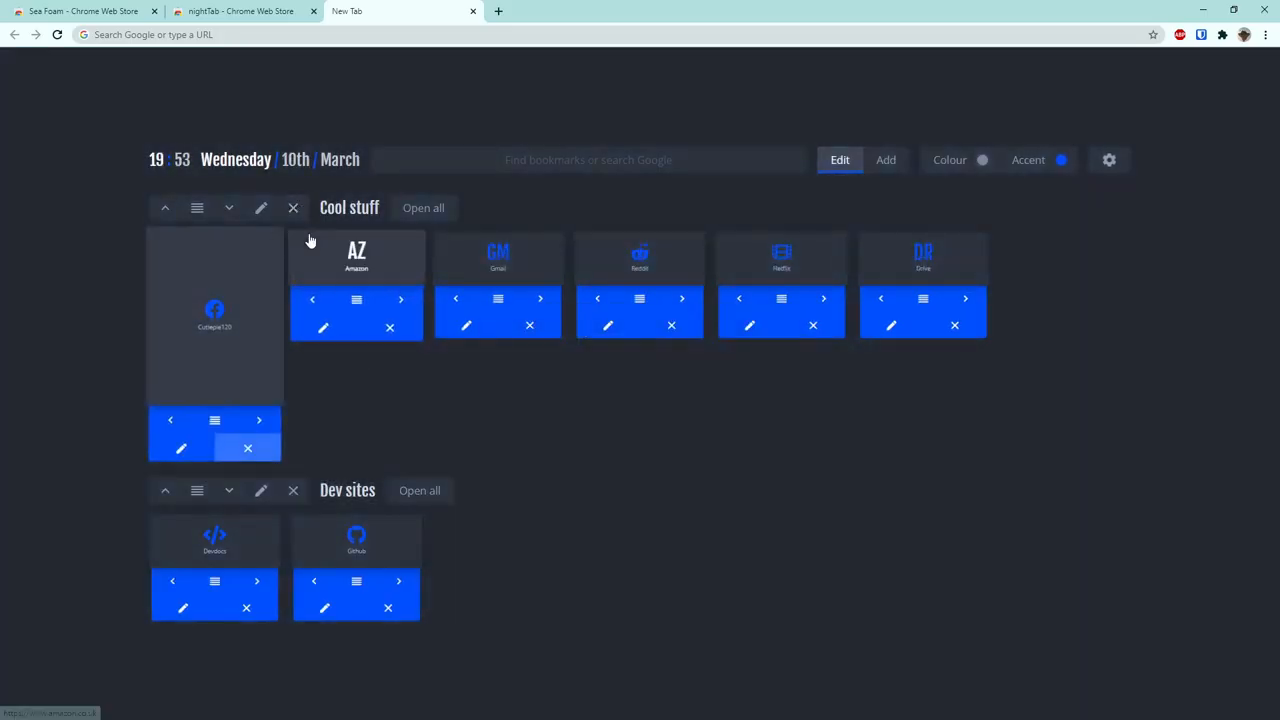
Step: Try moving the Cool stuff group below Dev sites and swap the two groups back
mouse_move(197, 205)
left_mouse_down()
mouse_move(186, 543)
mouse_move(205, 217)
left_mouse_up()
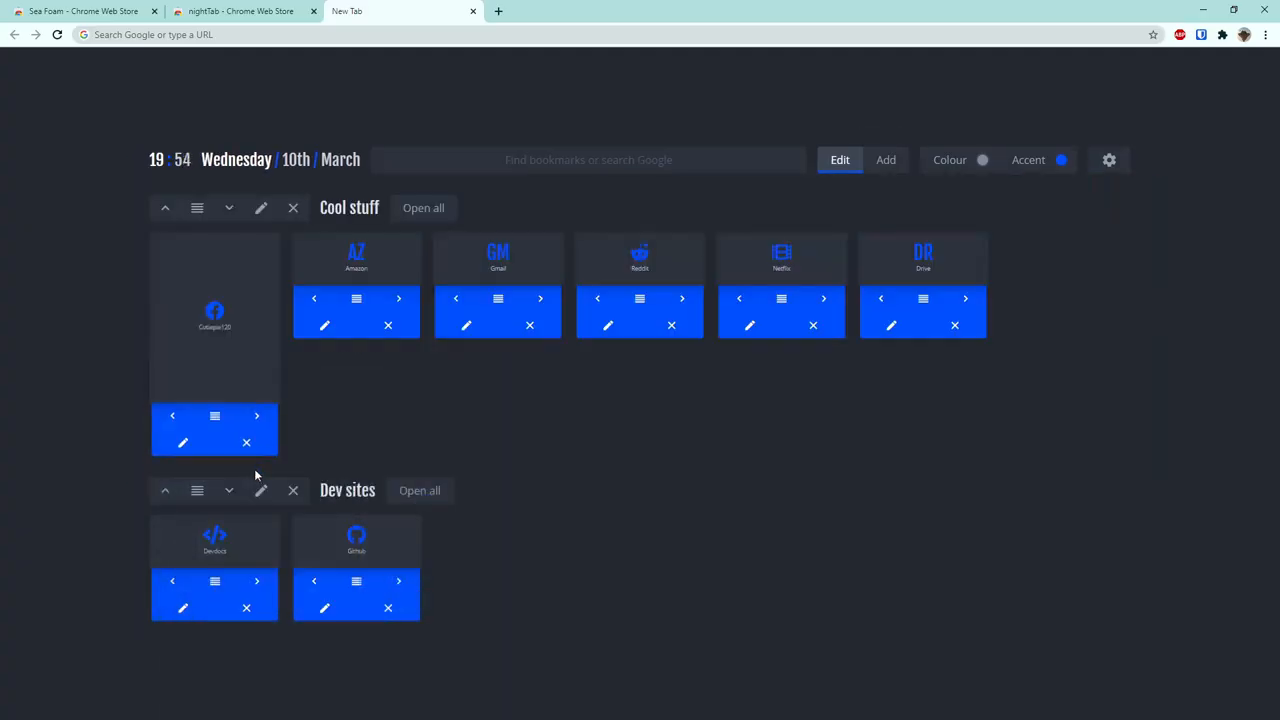
left_click(229, 208)
left_click(229, 208)
Step: Remove the Dev sites group together with its bookmarks
left_click(293, 491)
left_click(745, 455)
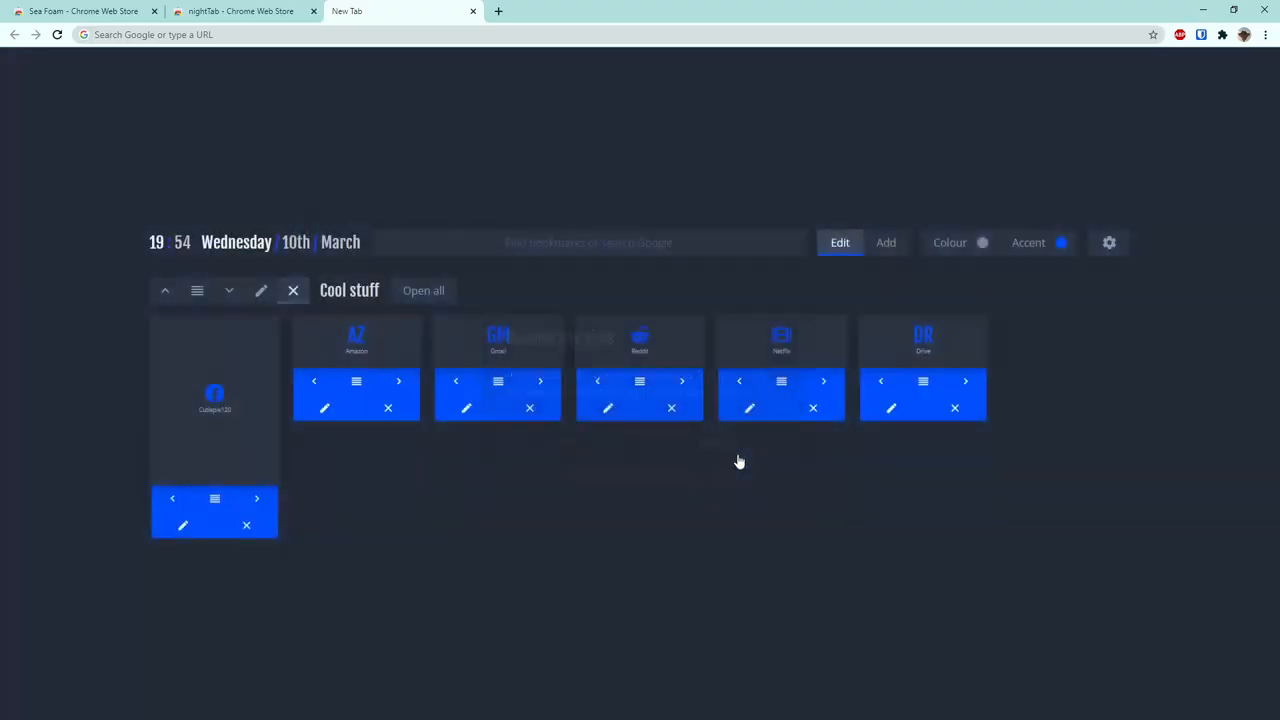
Step: Give the Cool stuff group a random name, hide its Open all option, save the changes and leave edit mode
left_click(261, 291)
left_click(644, 268)
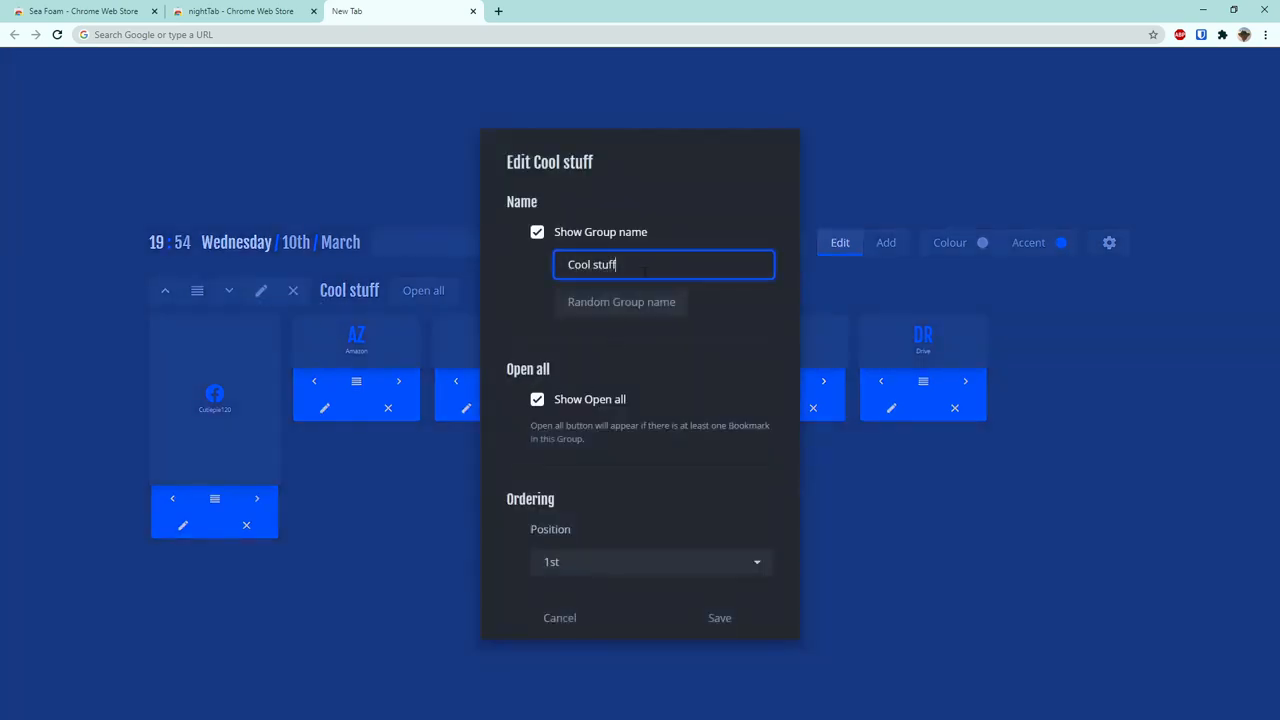
left_click(636, 304)
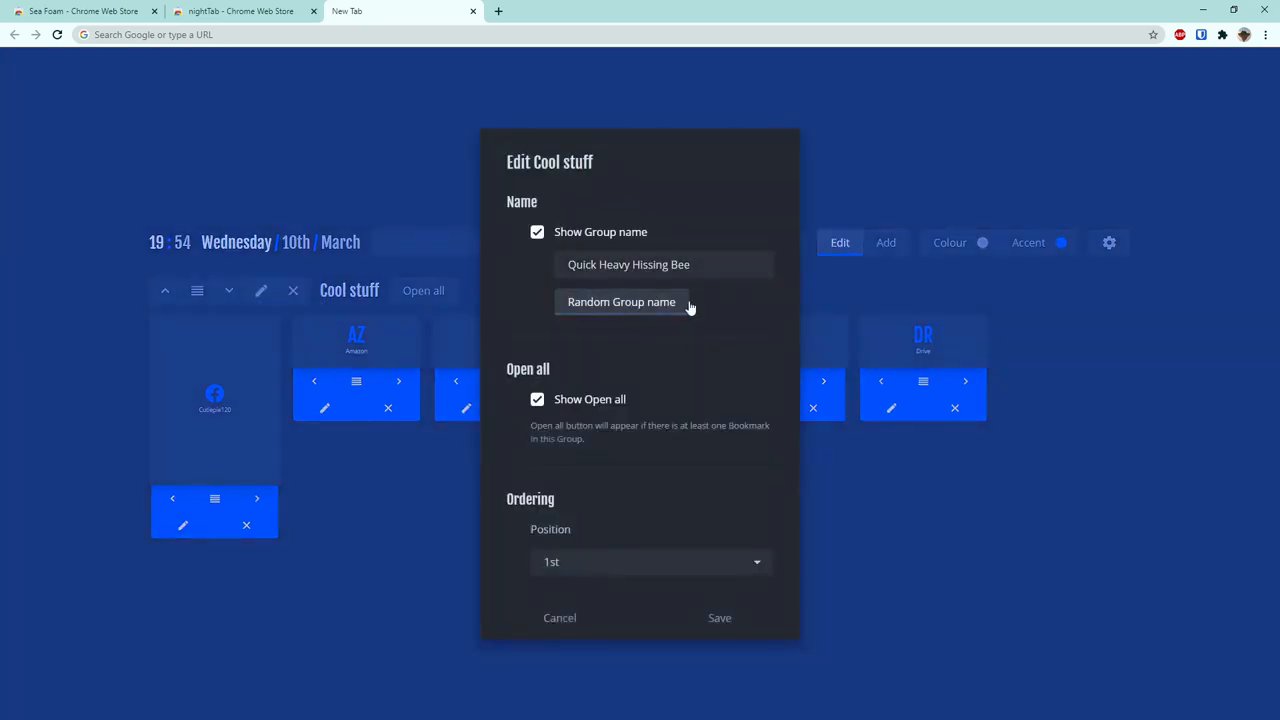
left_click(537, 401)
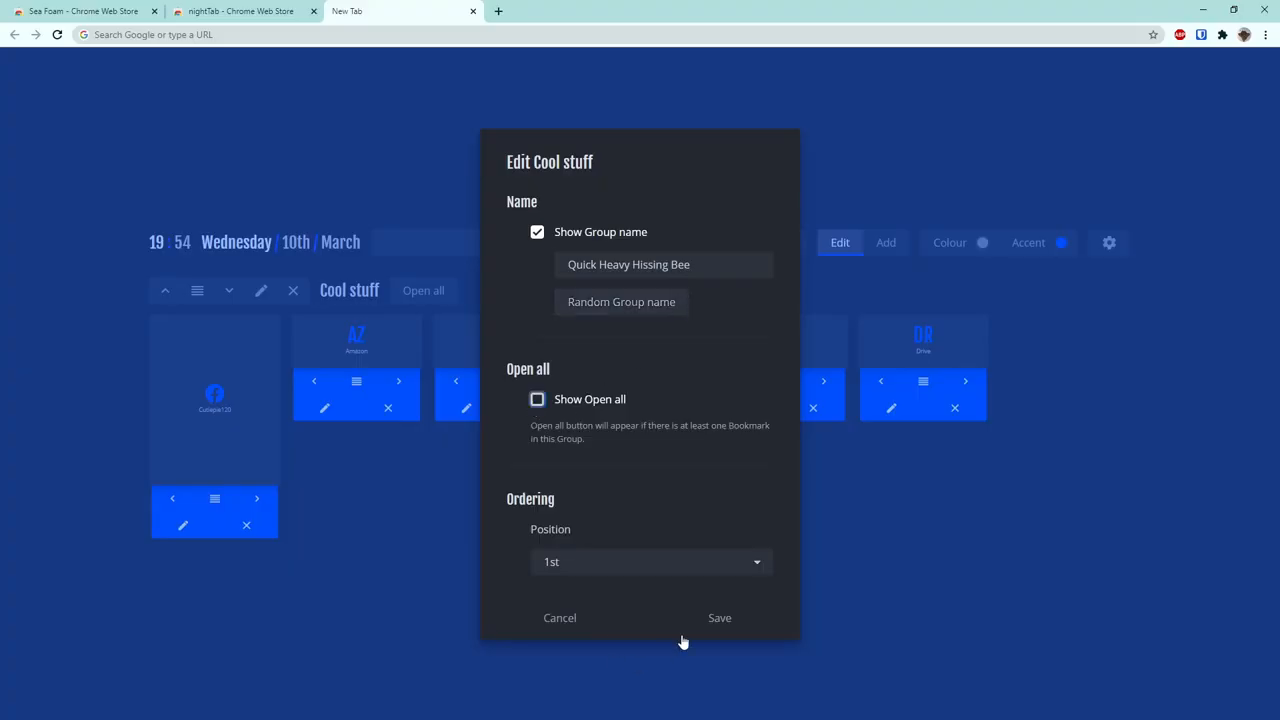
left_click(720, 618)
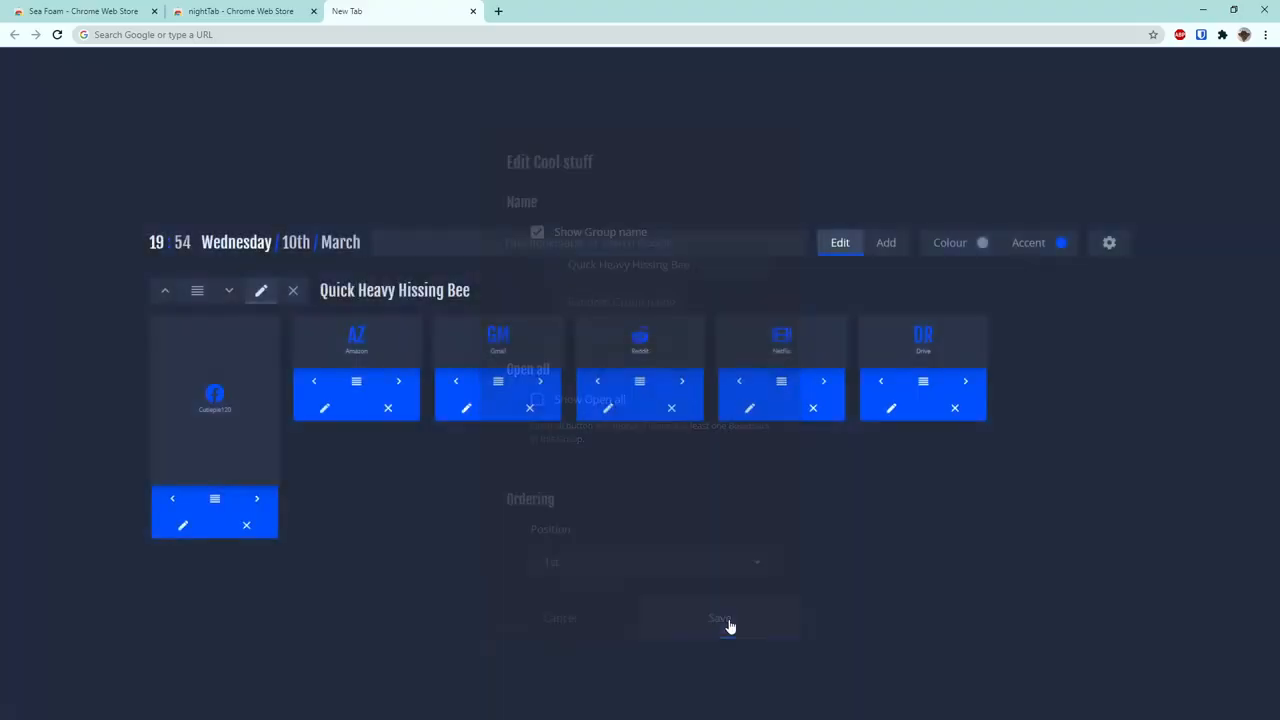
left_click(840, 245)
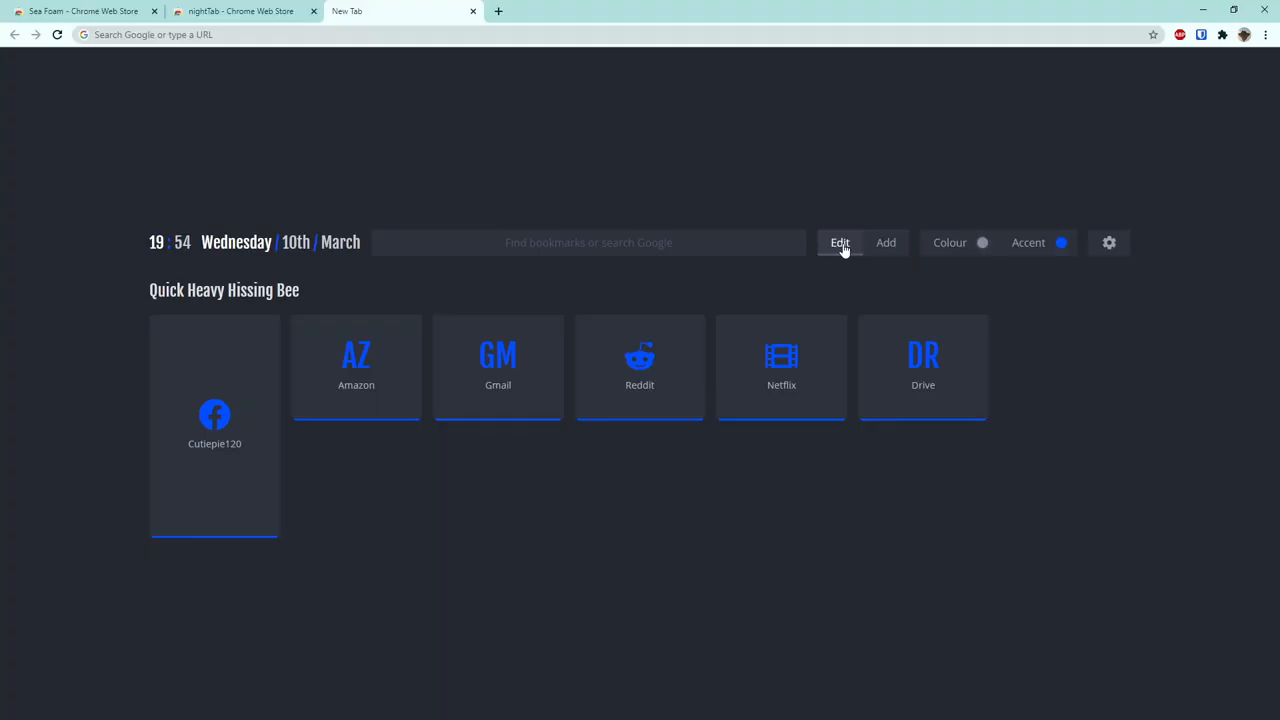
Step: Try several shades for the page's theme colour and settle on a turquoise with RGB 80, 204, 206
left_click(980, 246)
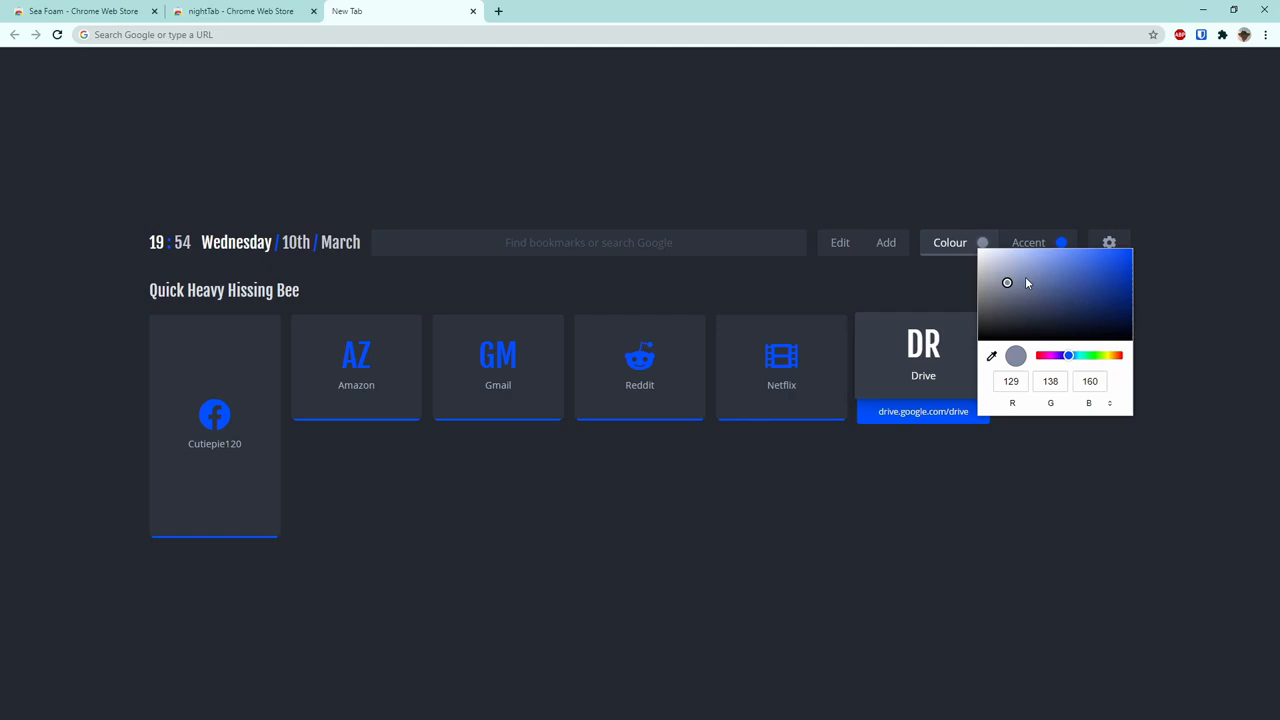
left_click(1083, 275)
left_click(1028, 300)
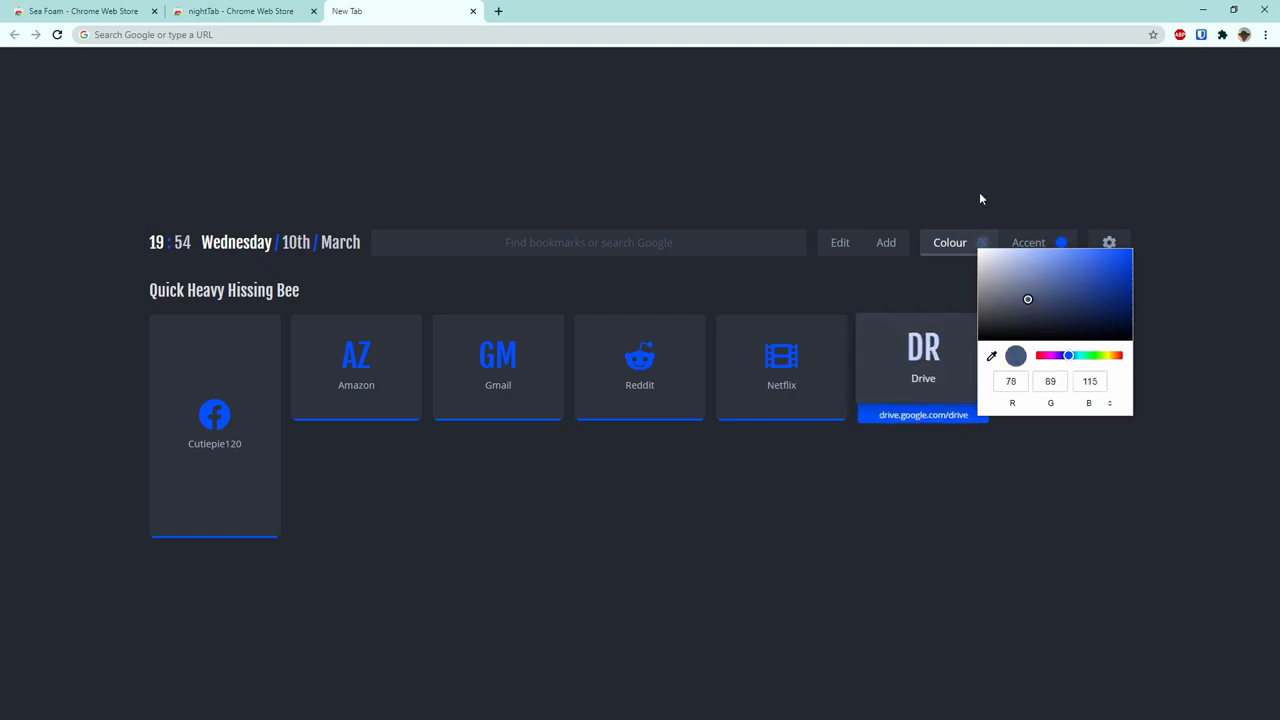
left_click(1101, 291)
left_click_drag(1066, 357, 1081, 358)
left_click(1076, 294)
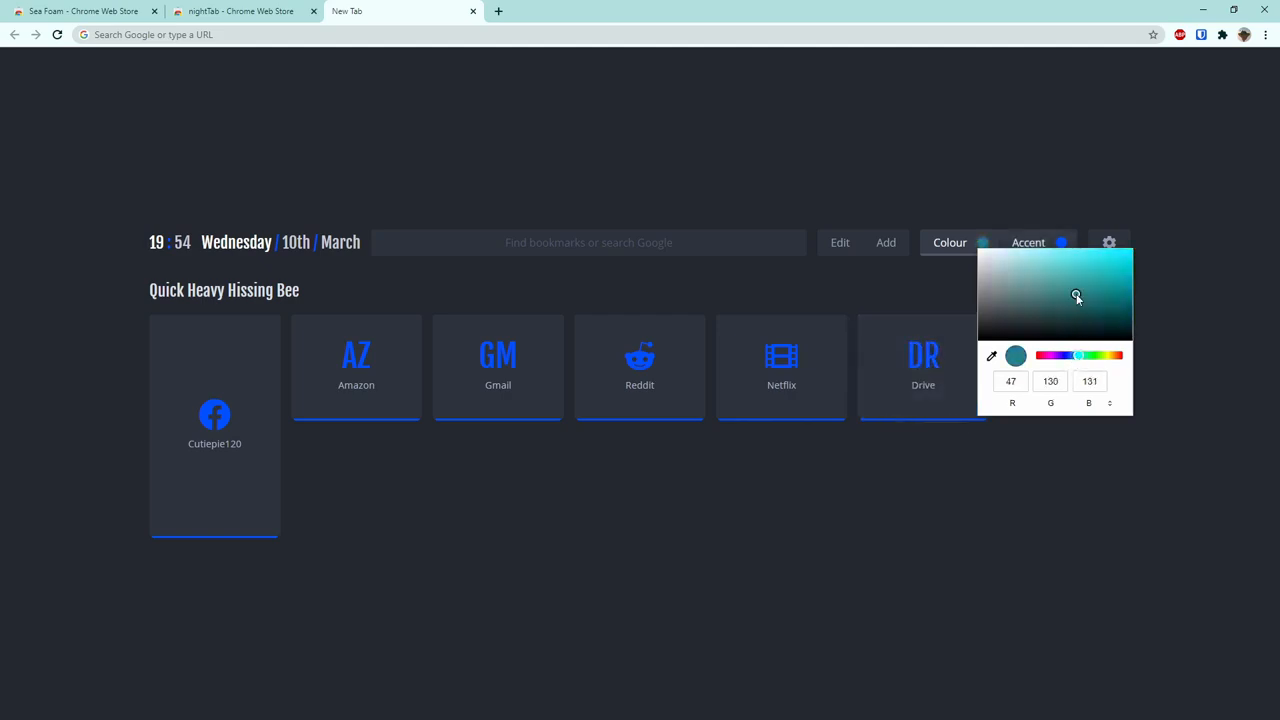
left_click(1094, 269)
left_click(981, 243)
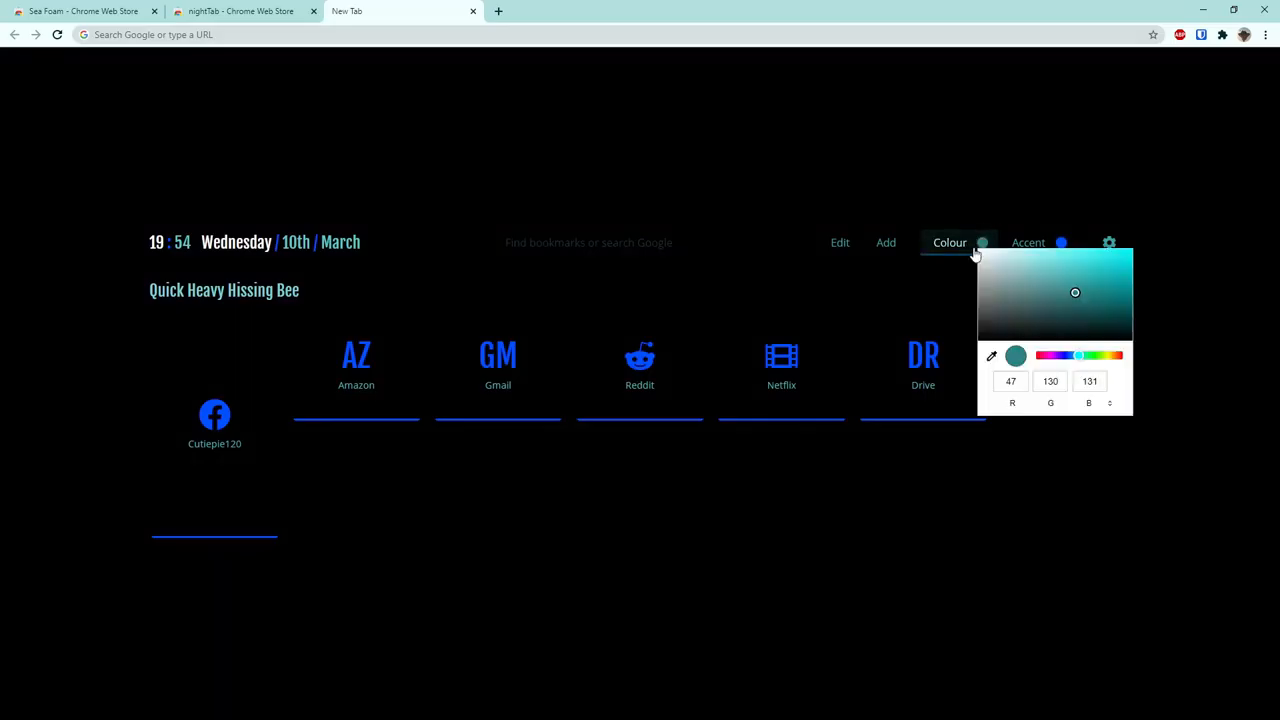
left_click_drag(1041, 291, 1071, 268)
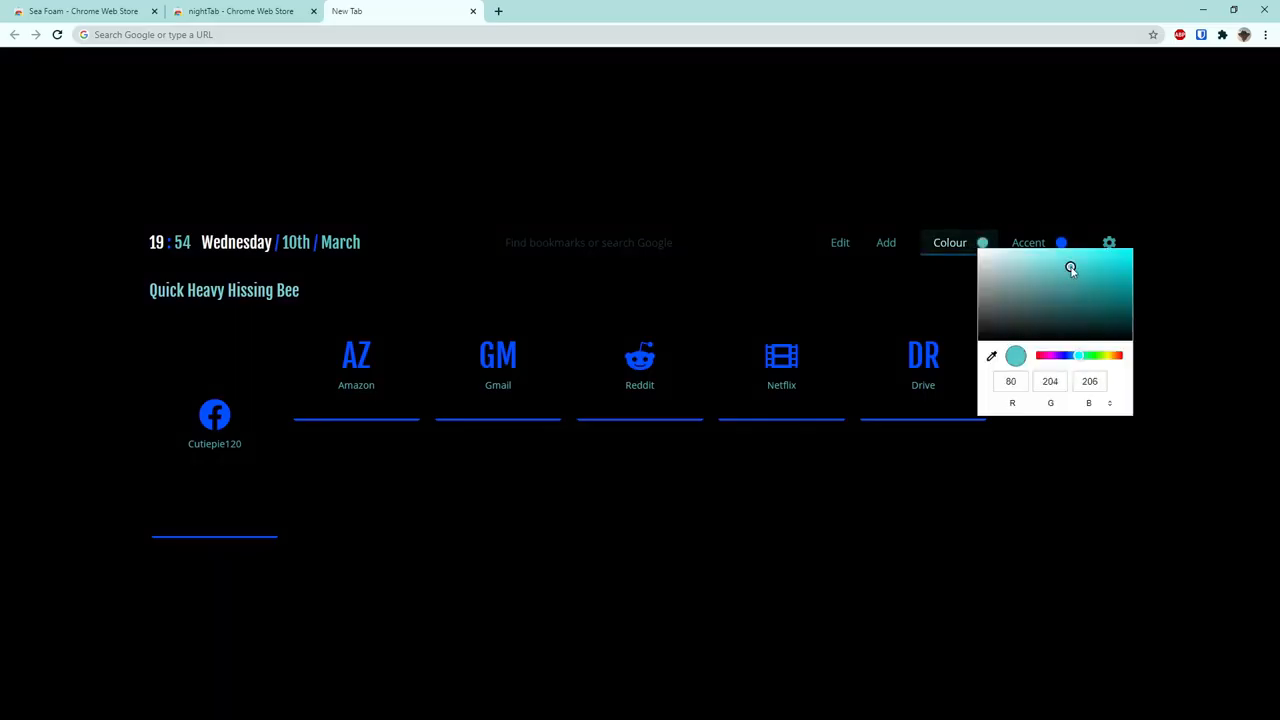
left_click(1065, 174)
Step: Set the page's accent colour to white
left_click(1055, 245)
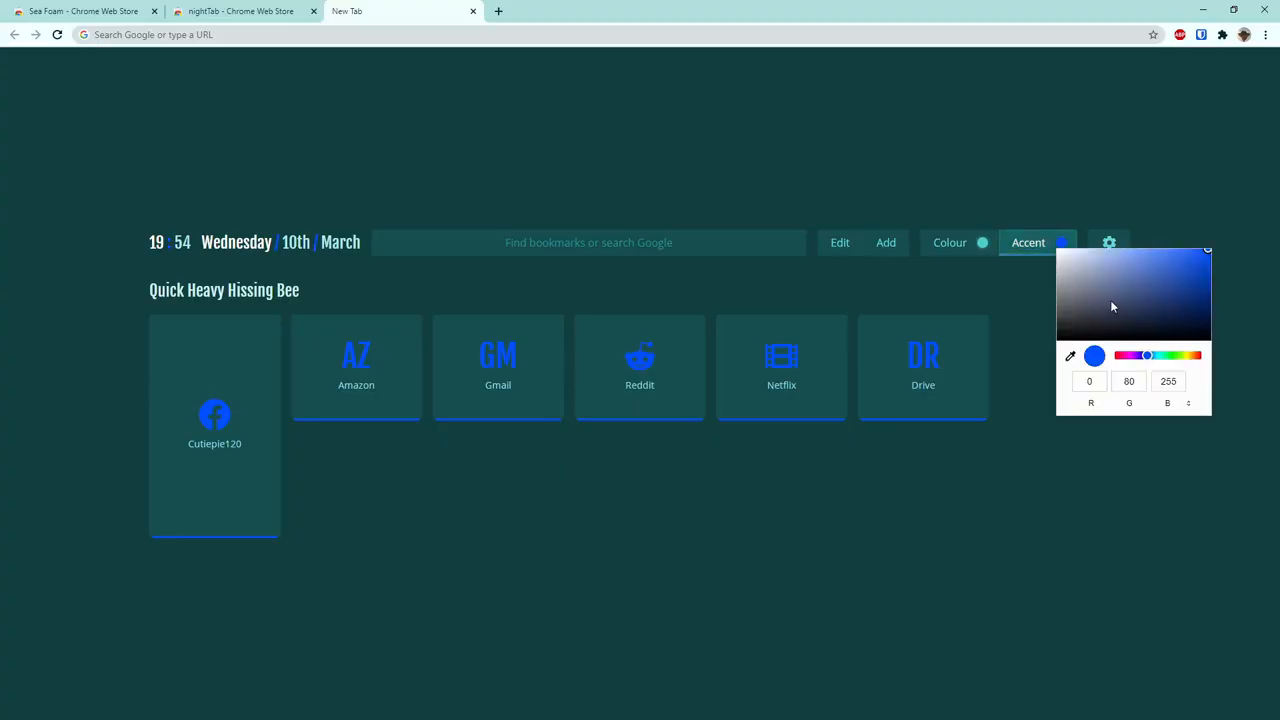
left_click(1060, 250)
left_click(1153, 212)
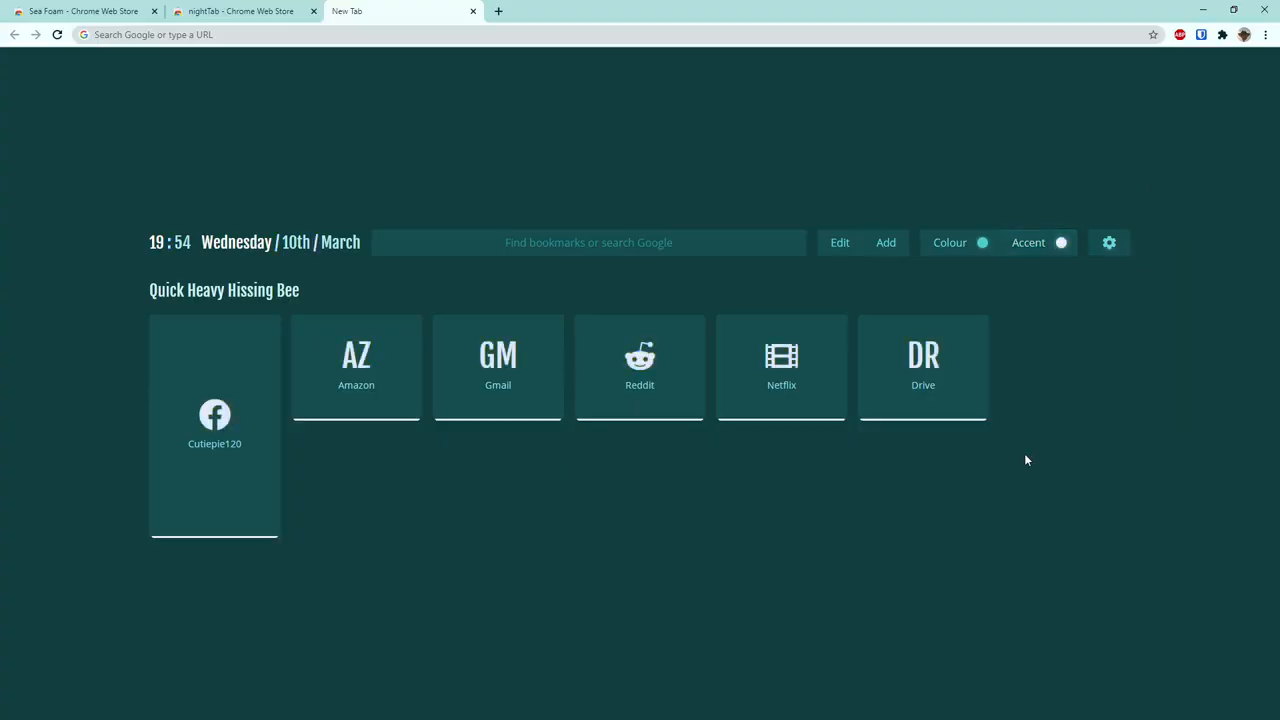
Step: Apply the nightTab (default) theme preset and close the settings
left_click(1109, 244)
left_click(1248, 78)
left_click(1110, 242)
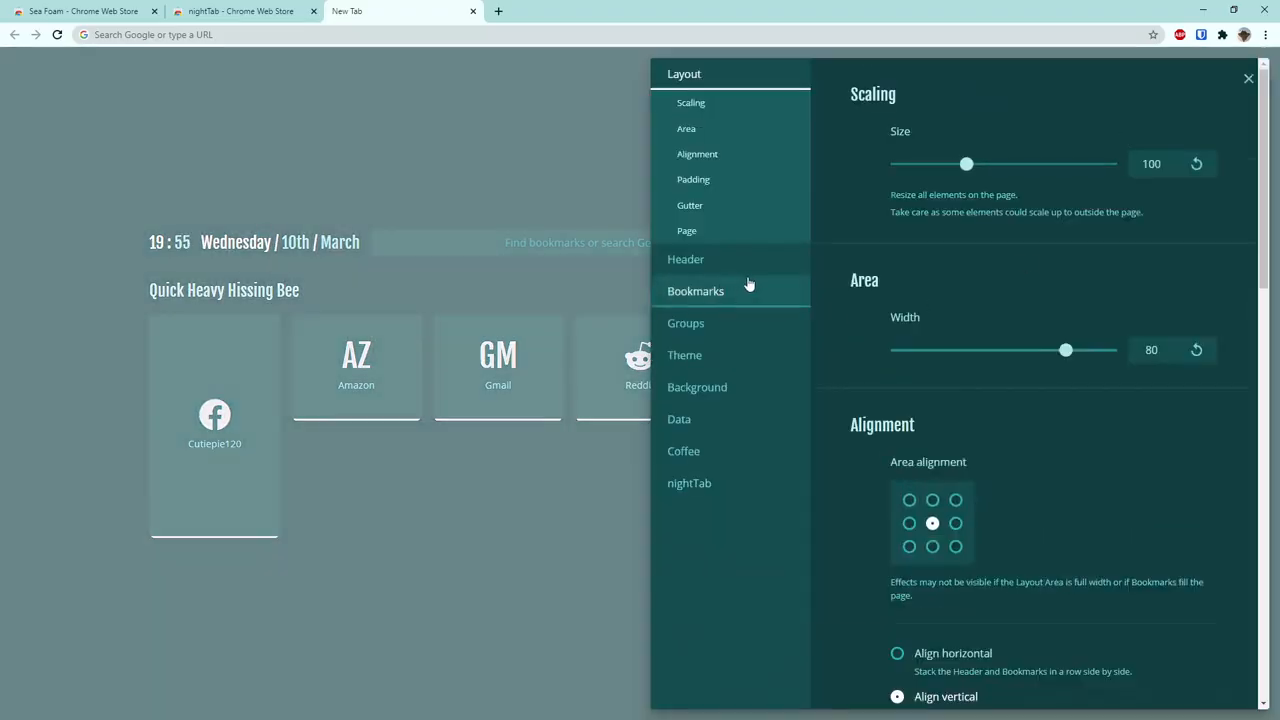
left_click(706, 358)
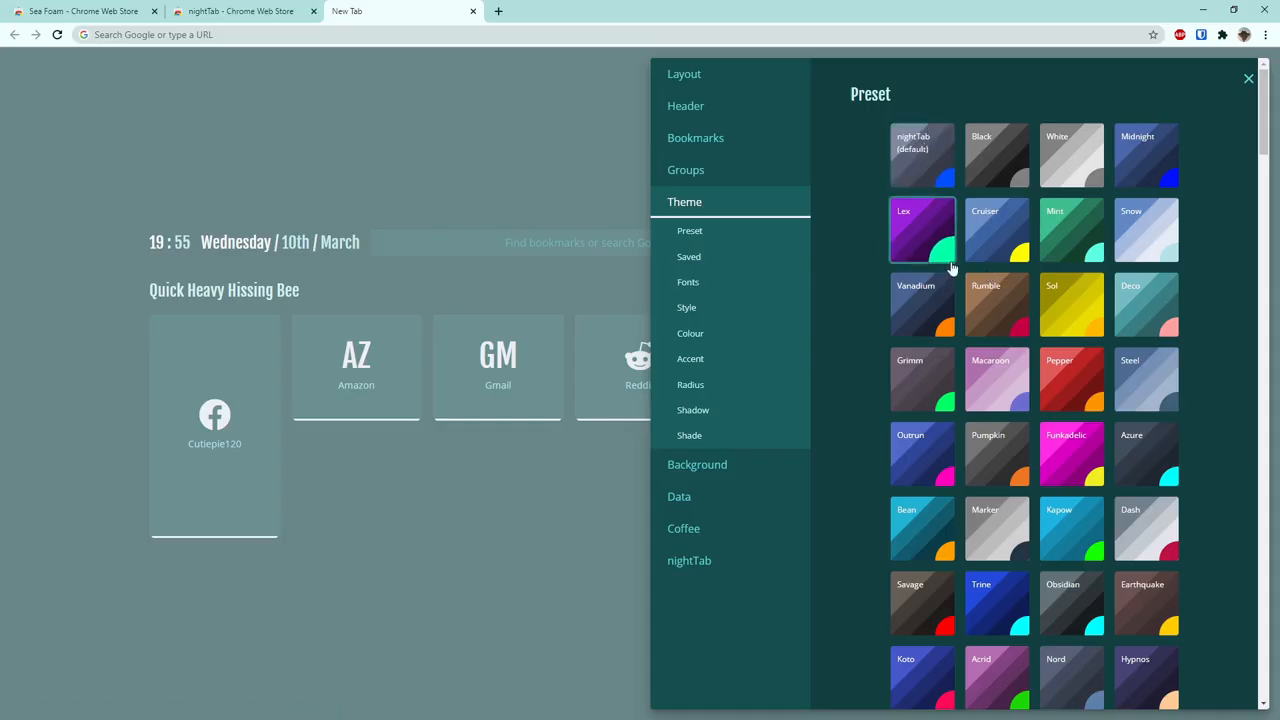
left_click(924, 181)
scroll(1131, 128, "down", 3)
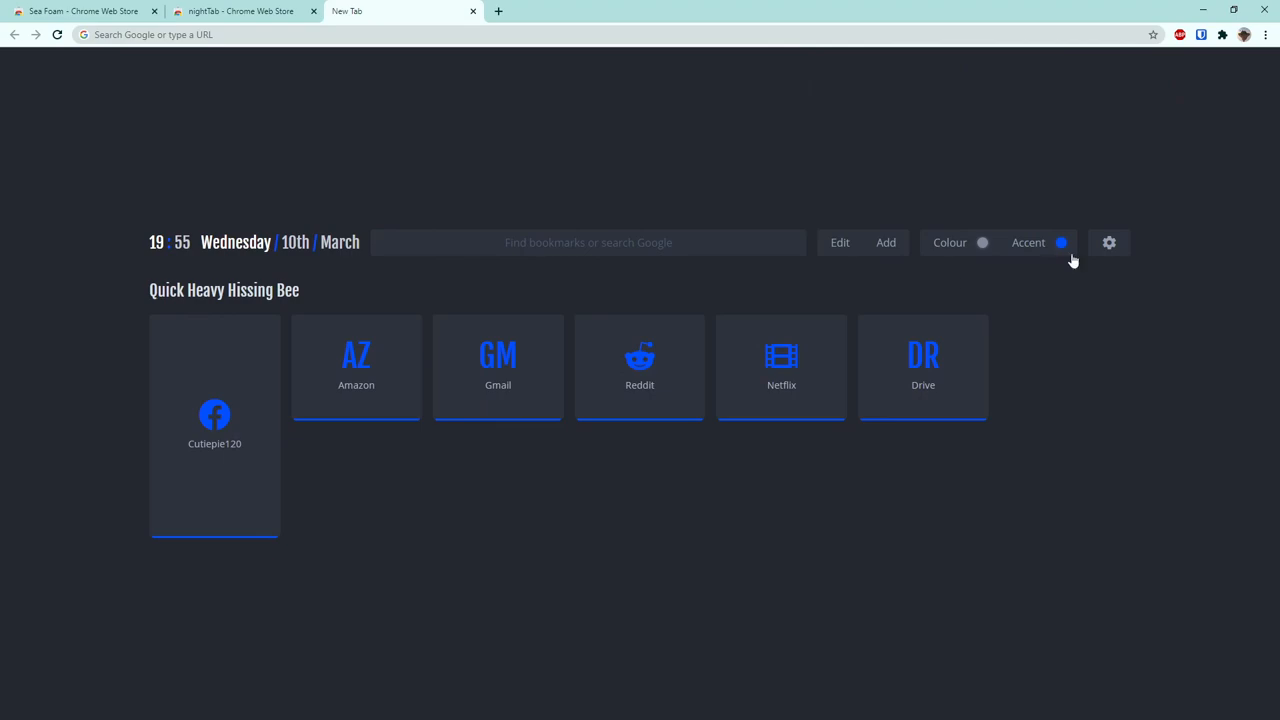
Step: Apply the Macaroon theme preset and close the settings to view the page
left_click(1105, 244)
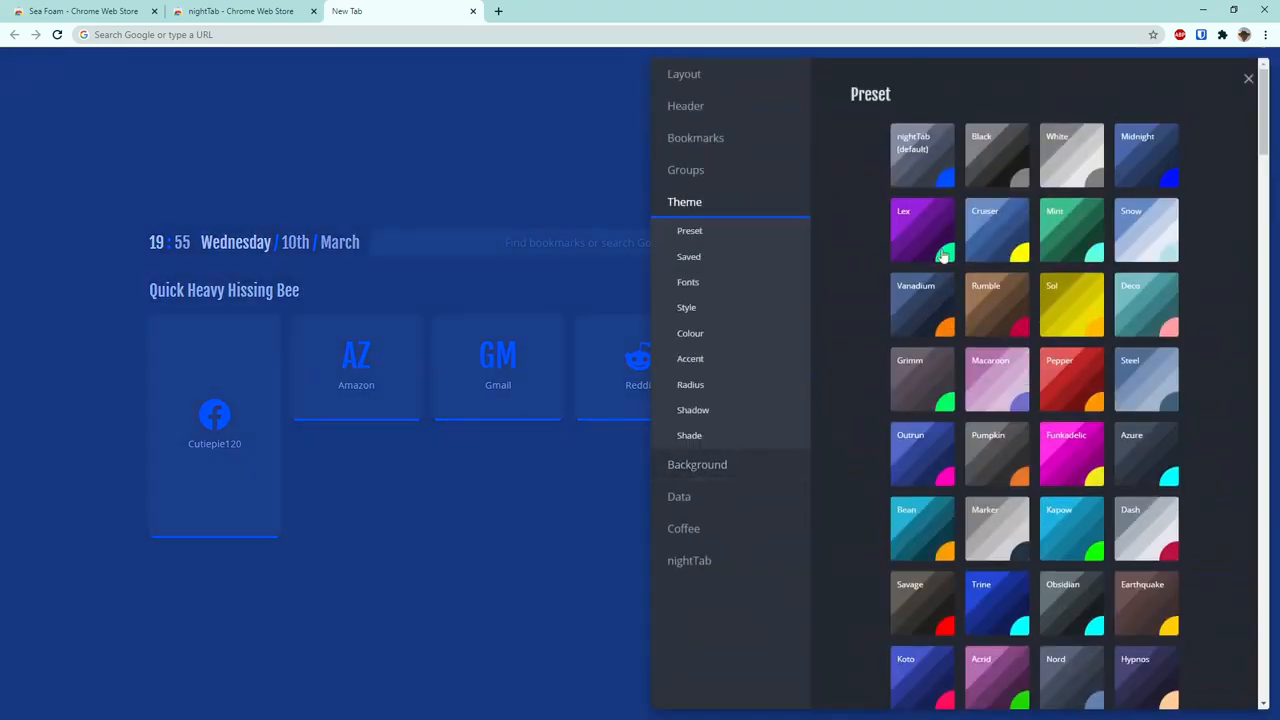
left_click(1000, 378)
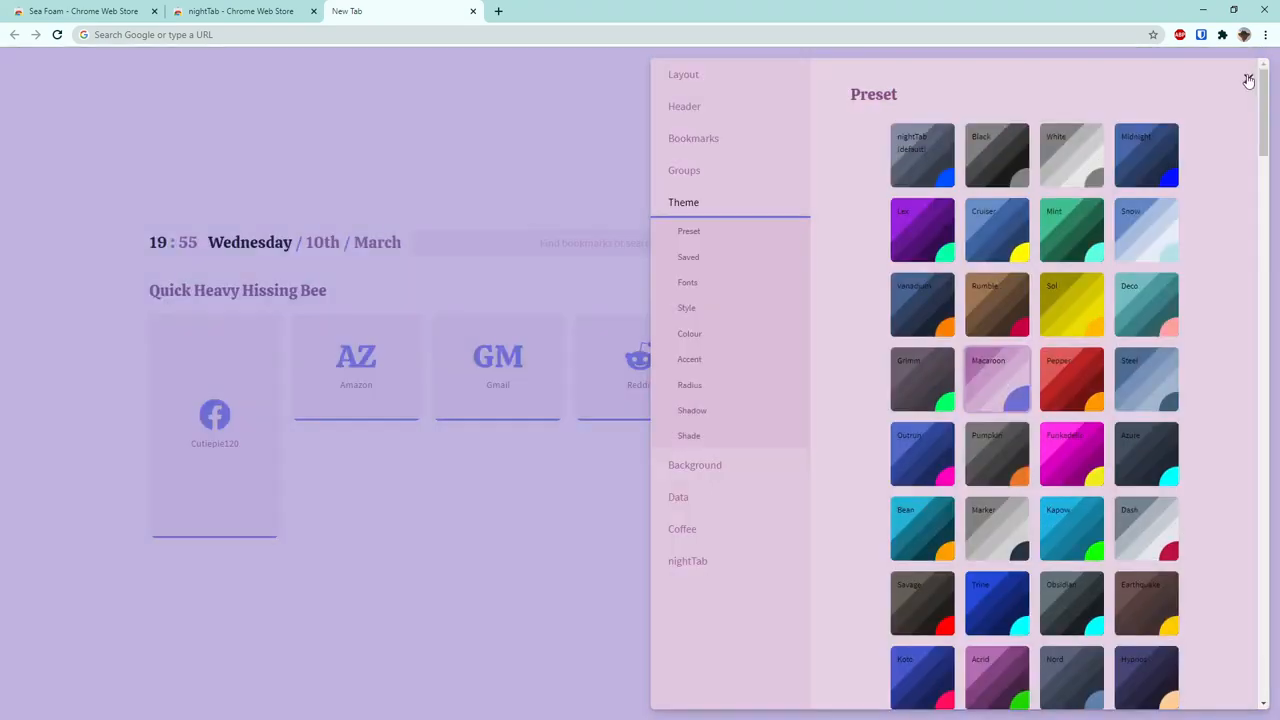
left_click(1248, 80)
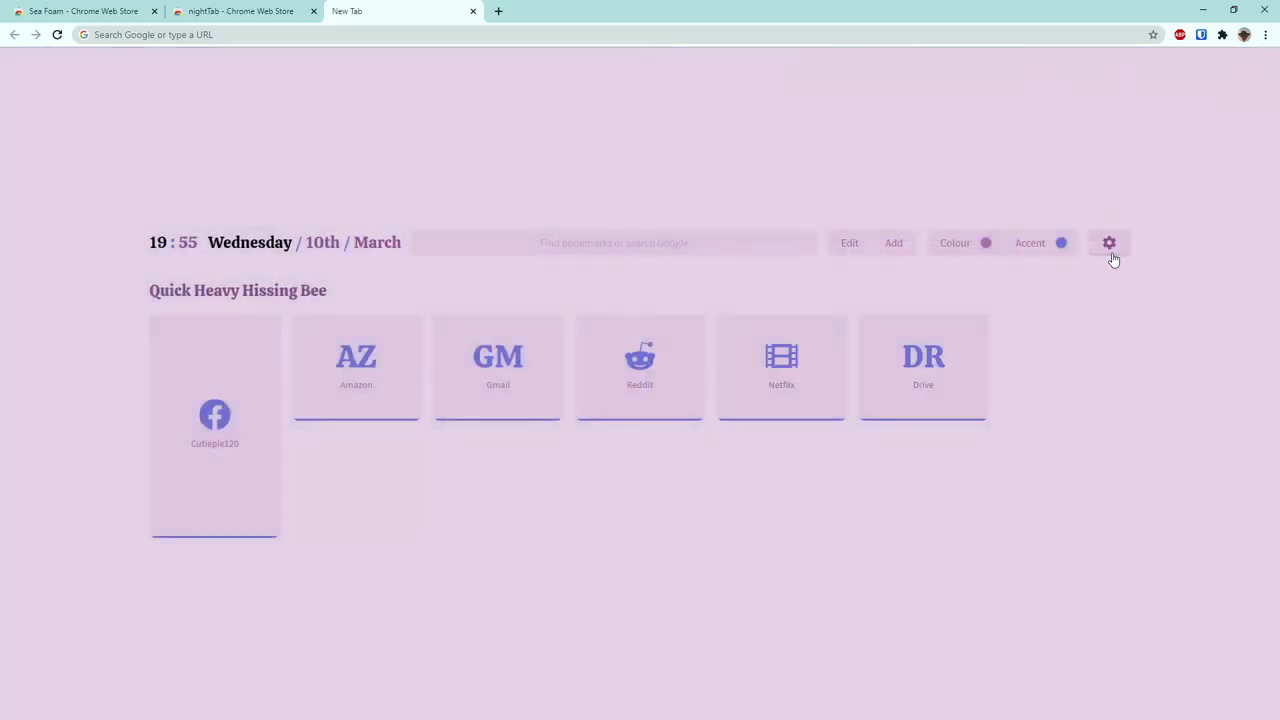
Step: Try the Pumpkin theme preset and replace it with the Nord preset
left_click(1109, 250)
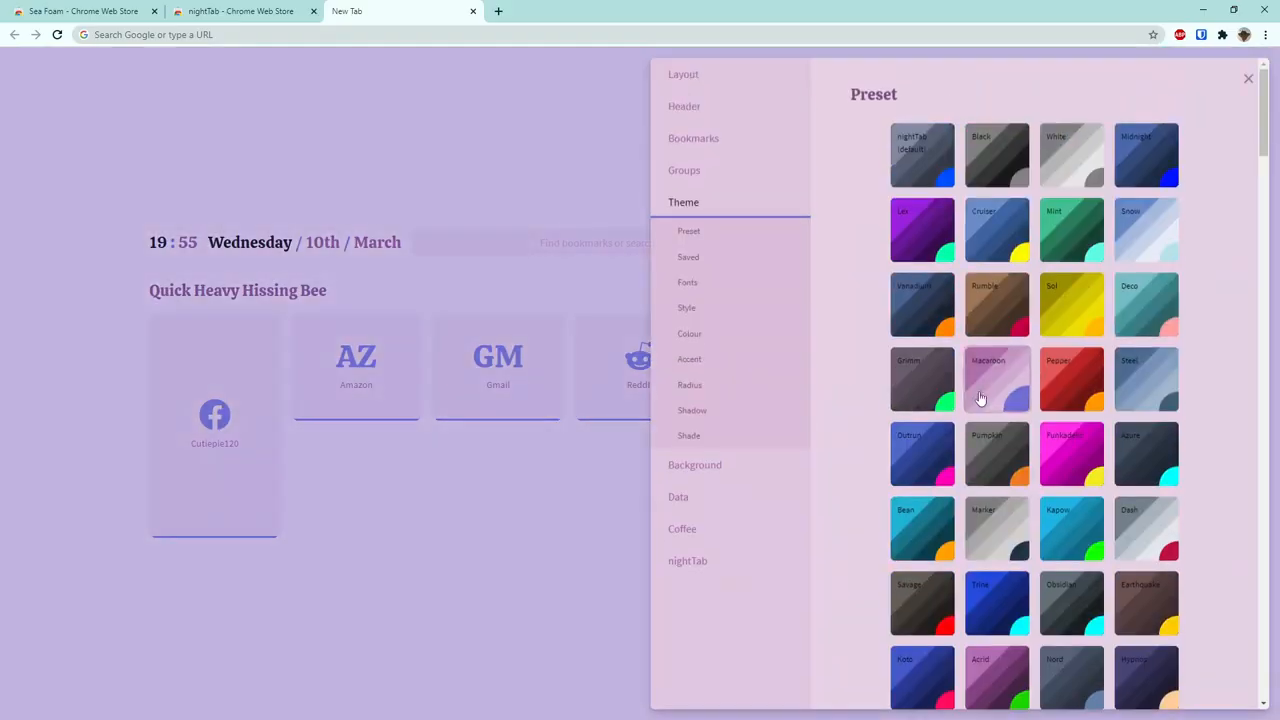
left_click(990, 468)
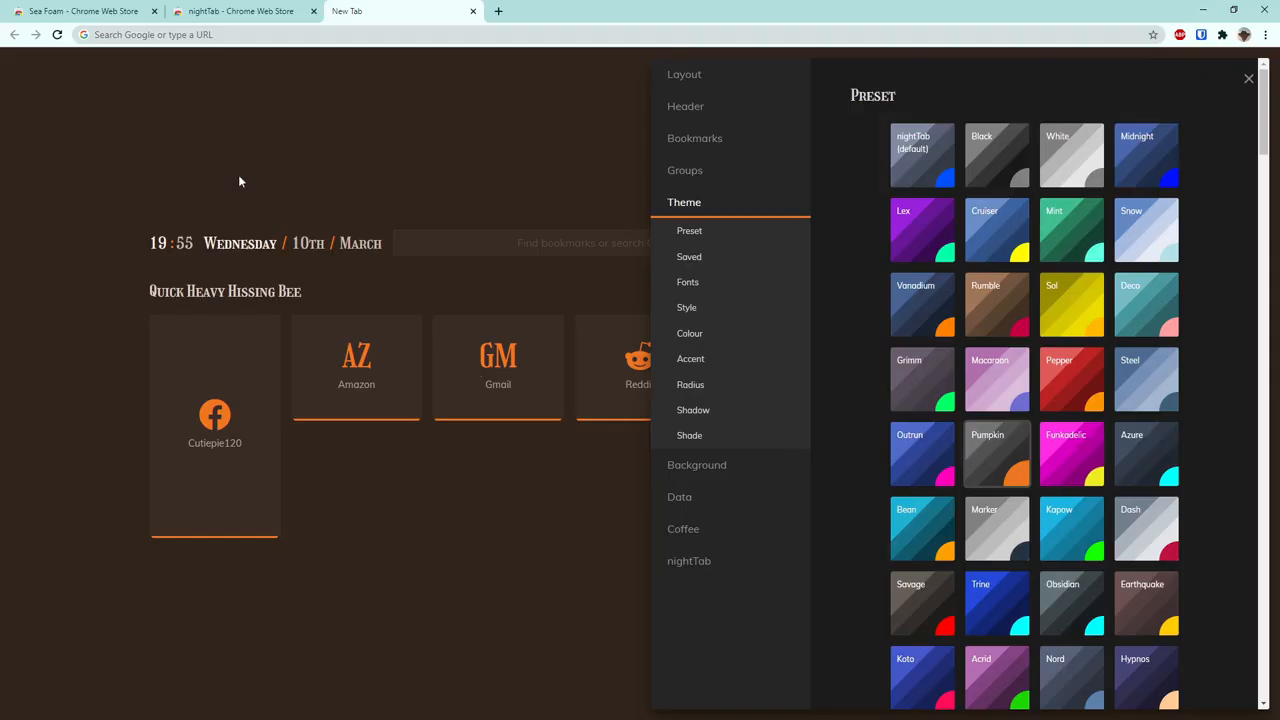
scroll(1065, 530, "down", 3)
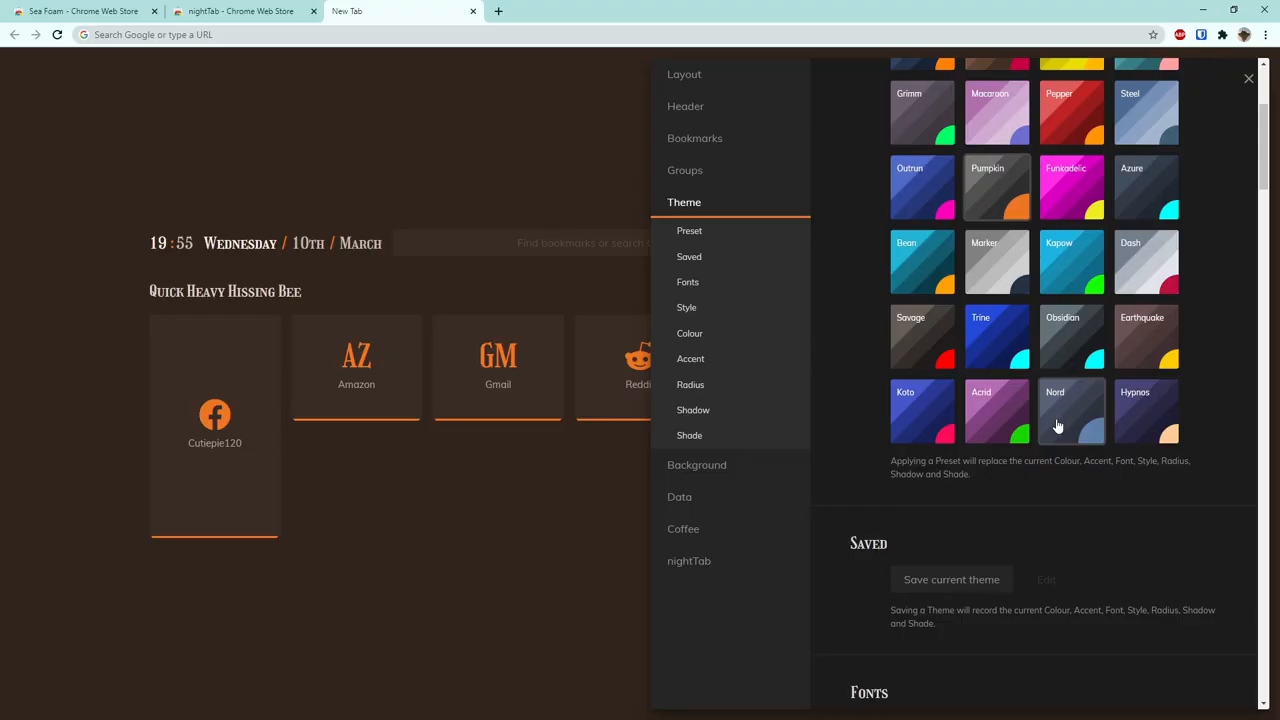
left_click(1057, 426)
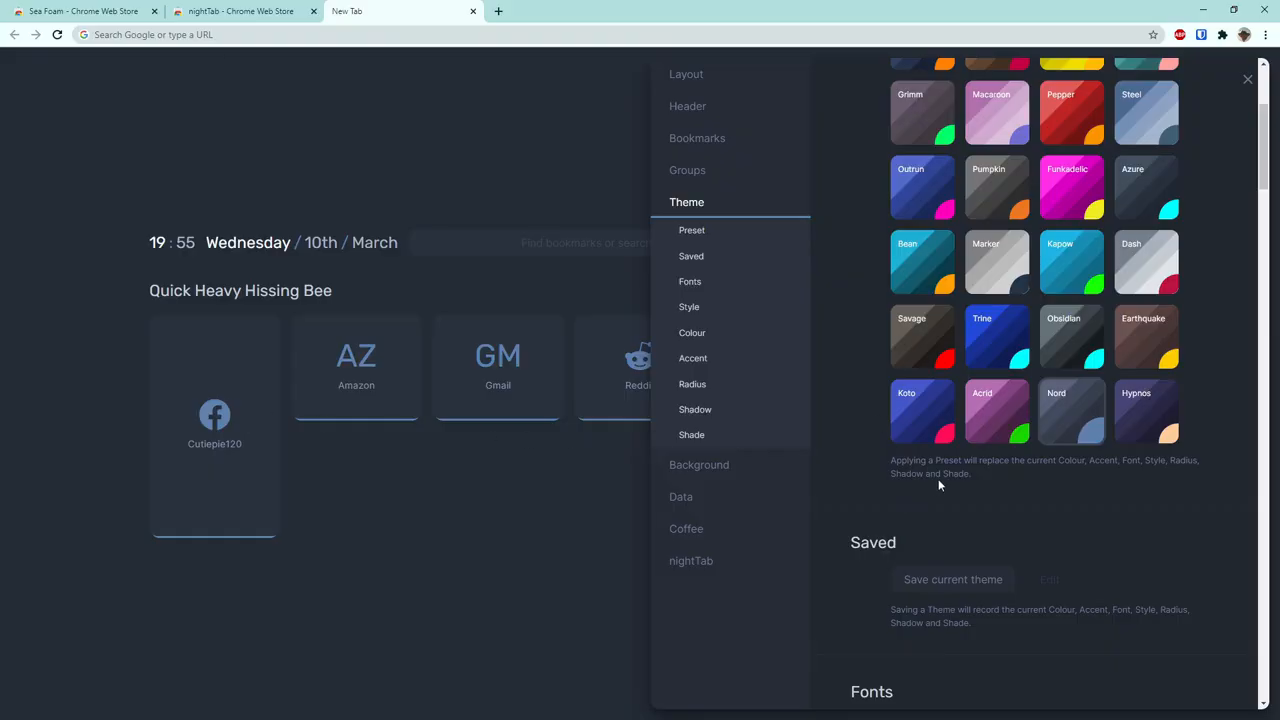
Step: Set the display font's weight to Bold in the theme's font settings
scroll(940, 480, "down", 3)
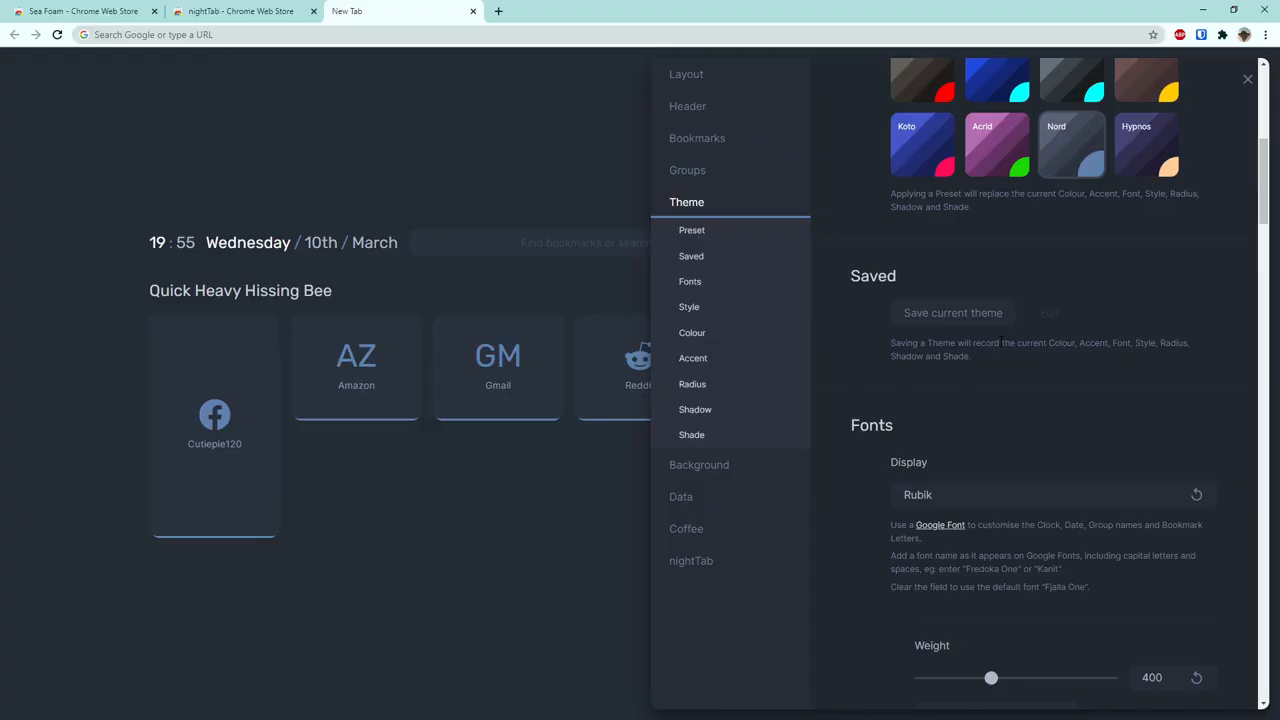
scroll(1004, 385, "down", 1)
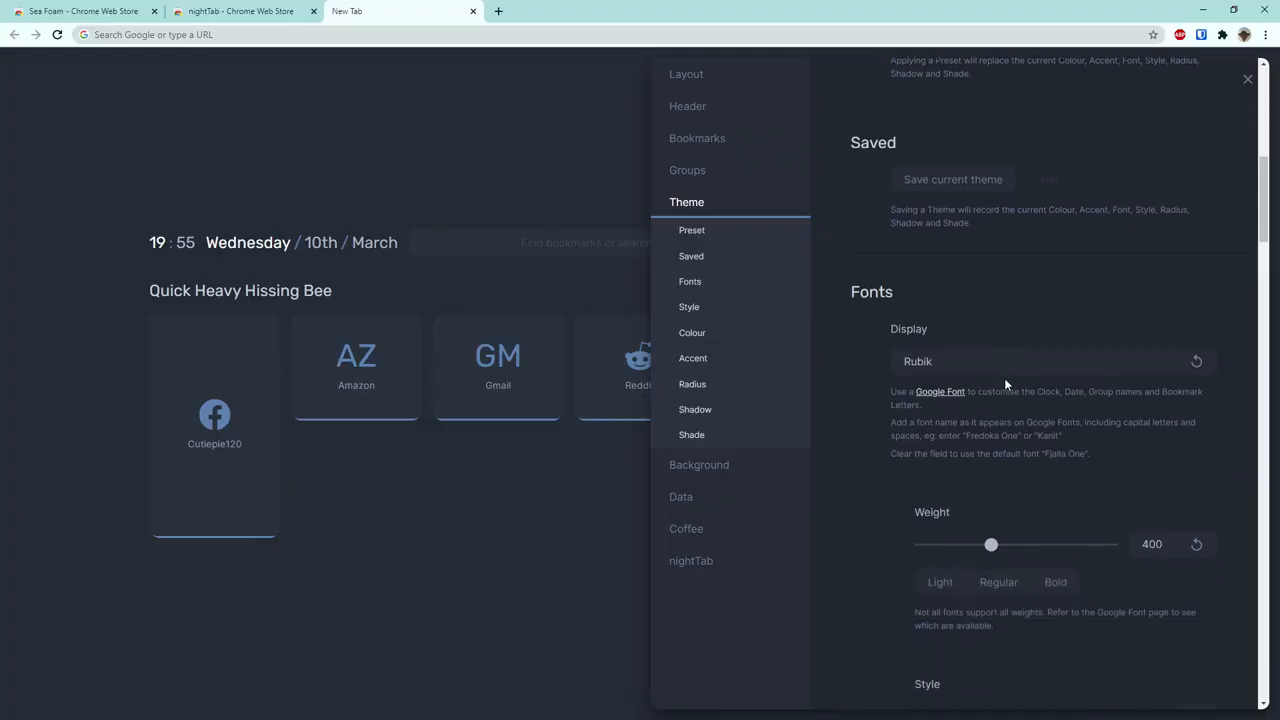
scroll(1010, 356, "down", 1)
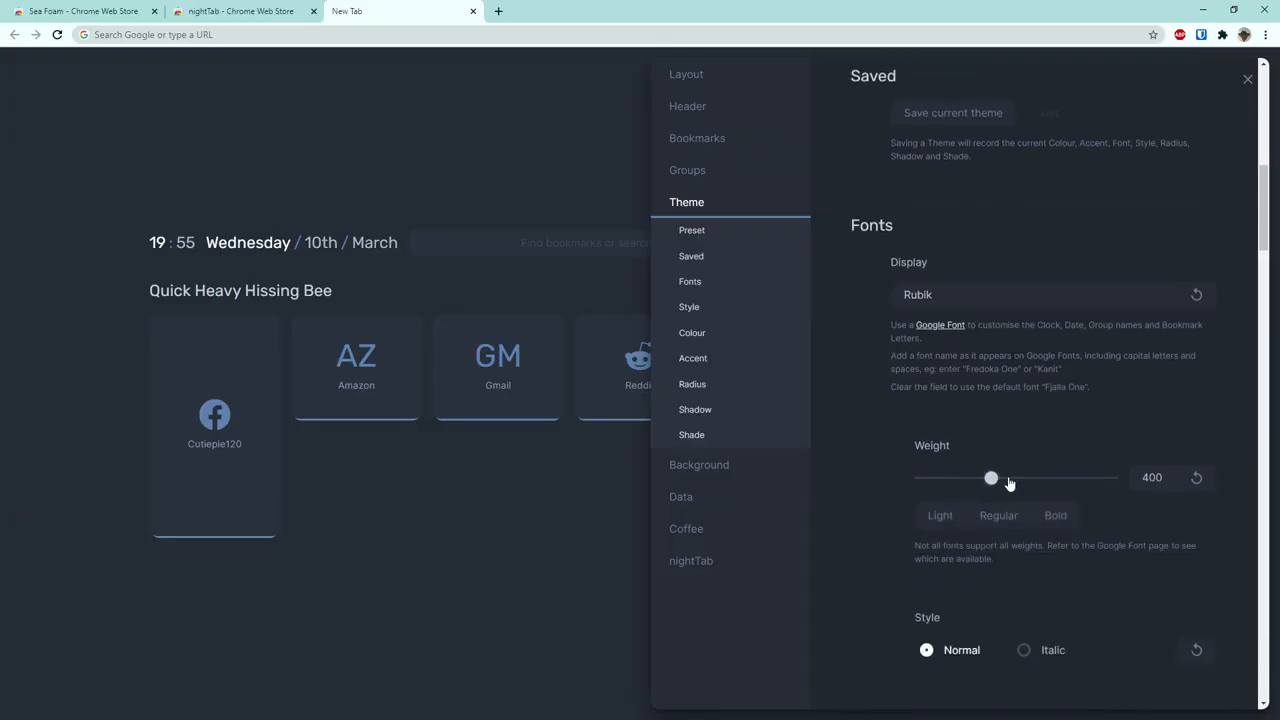
left_click(1058, 514)
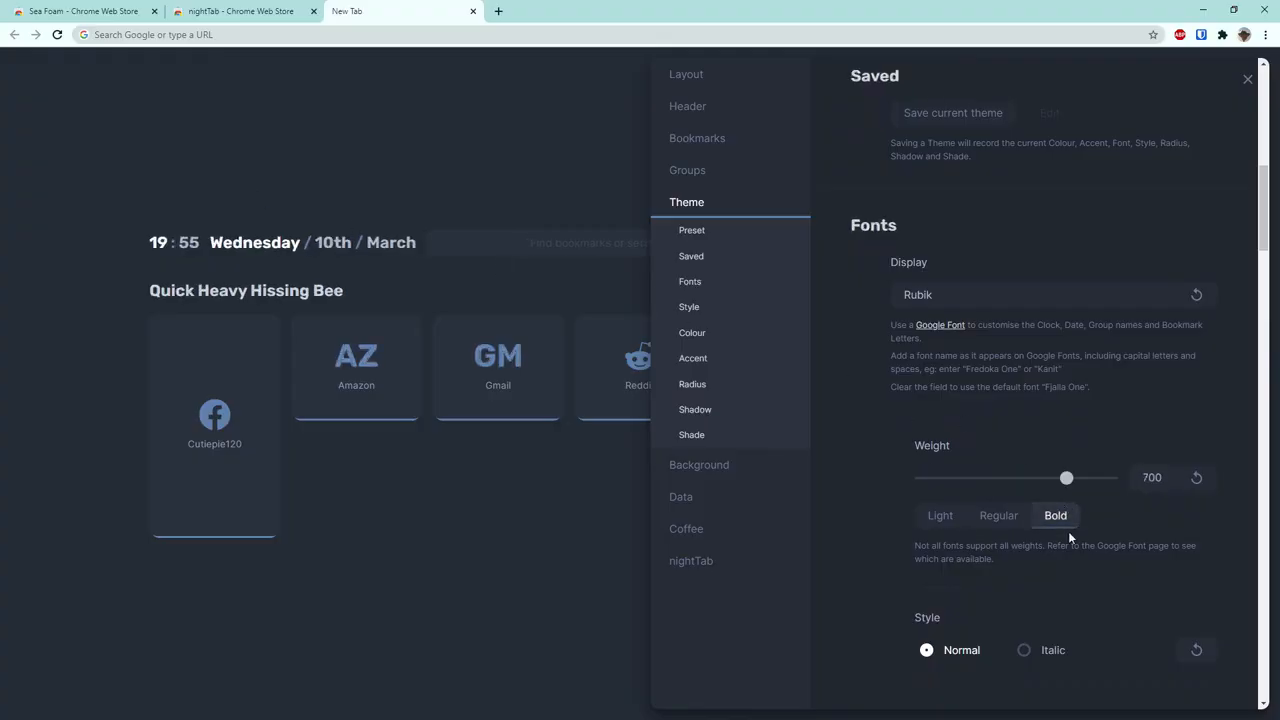
Step: Try the Italic style on the display font and return it to Normal
scroll(1037, 523, "down", 2)
left_click(1026, 451)
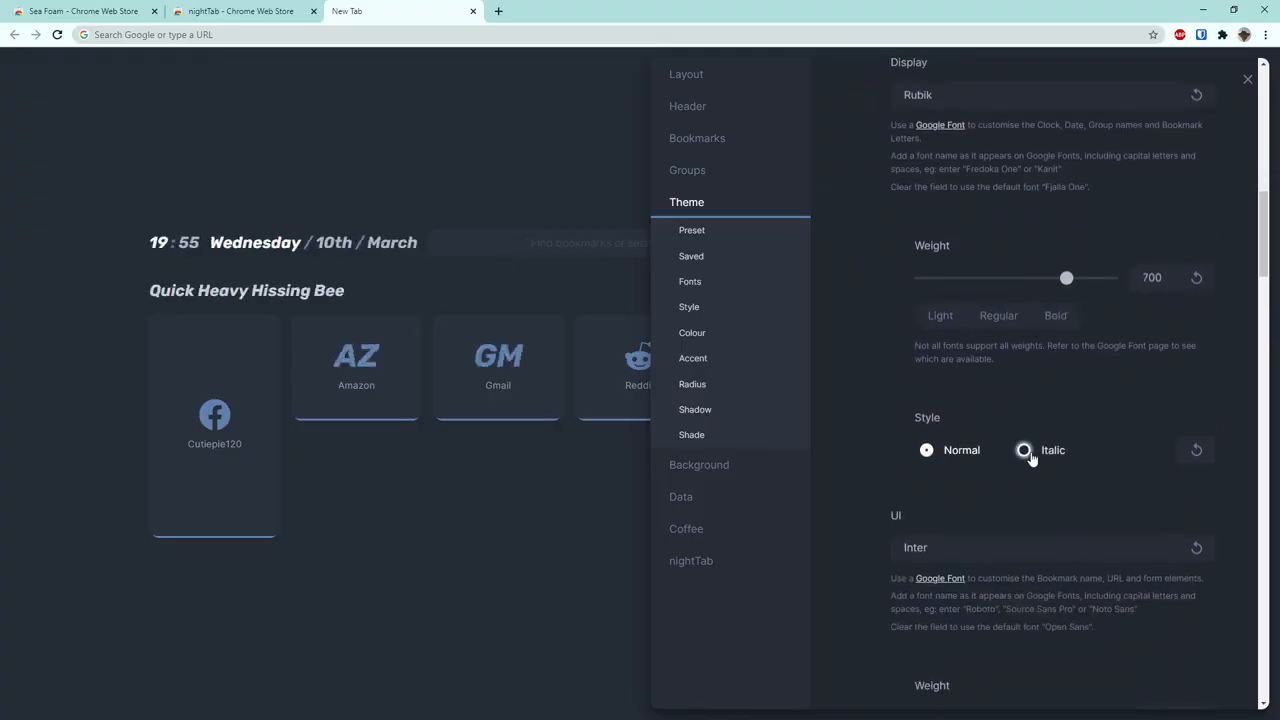
left_click(926, 450)
Step: Try Light mode as the theme style and switch back to Dark mode
scroll(940, 430, "down", 2)
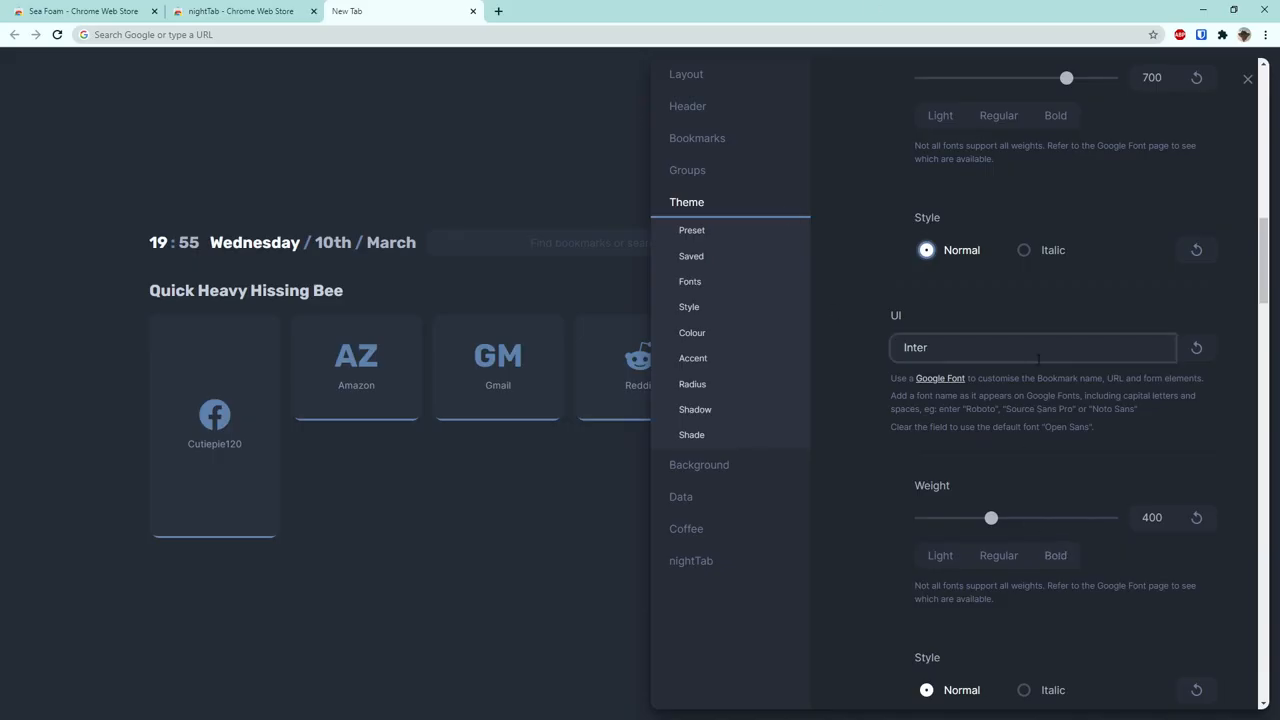
scroll(1038, 358, "down", 2)
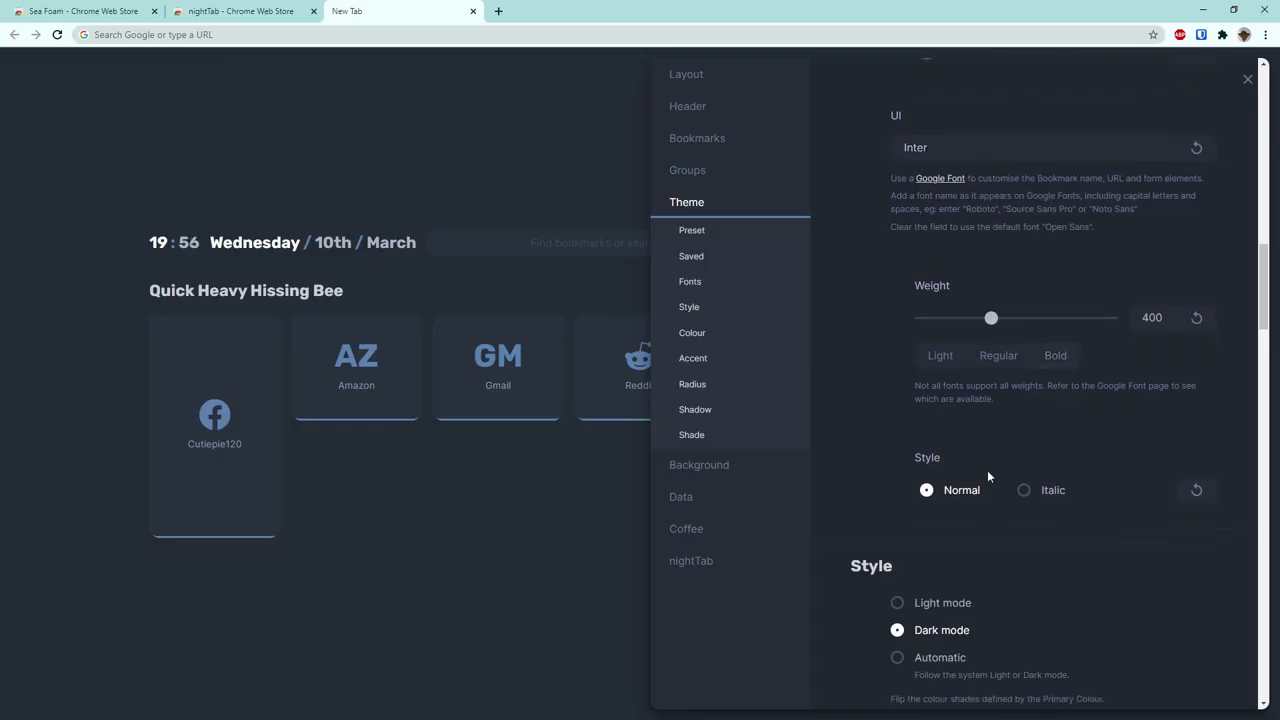
scroll(988, 476, "down", 2)
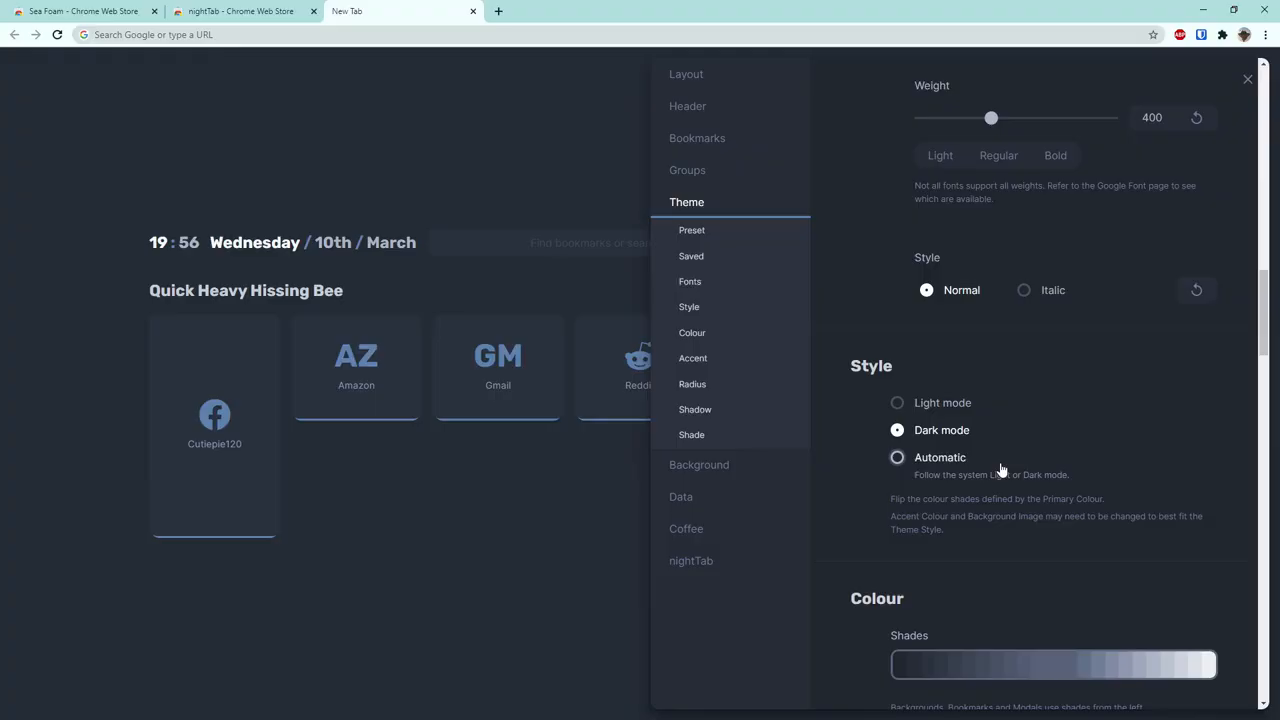
left_click(898, 403)
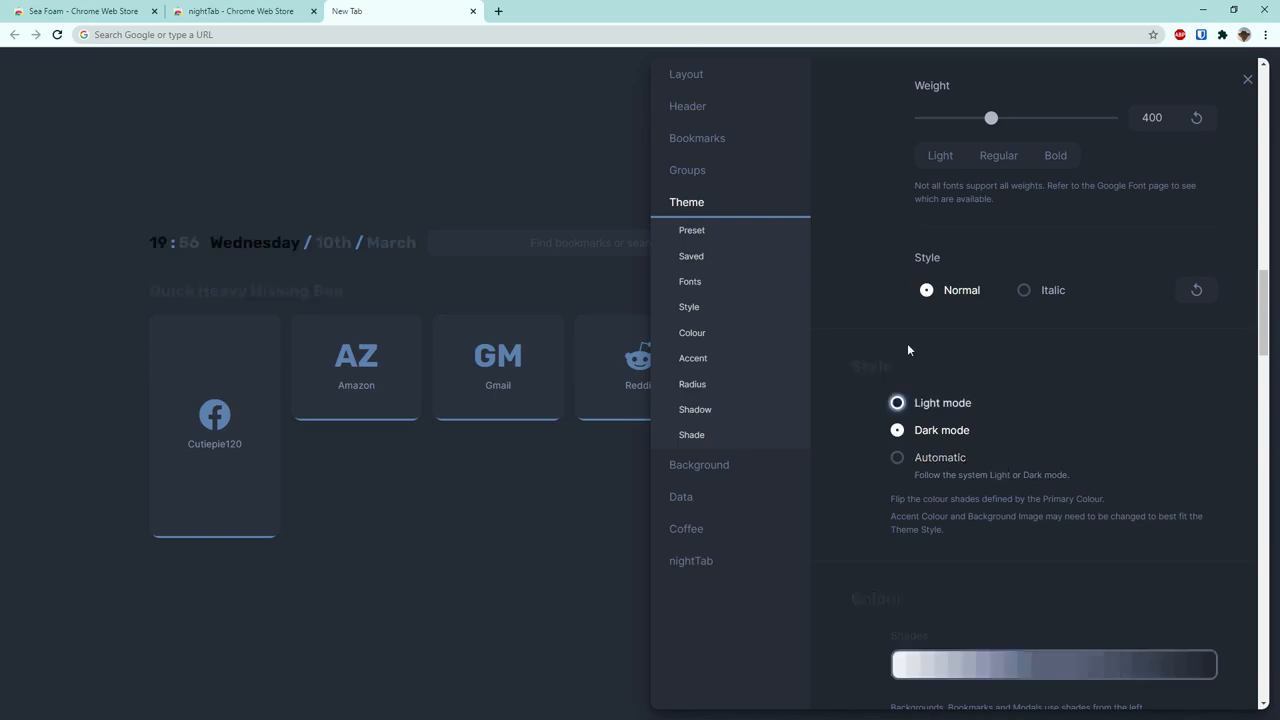
left_click(898, 430)
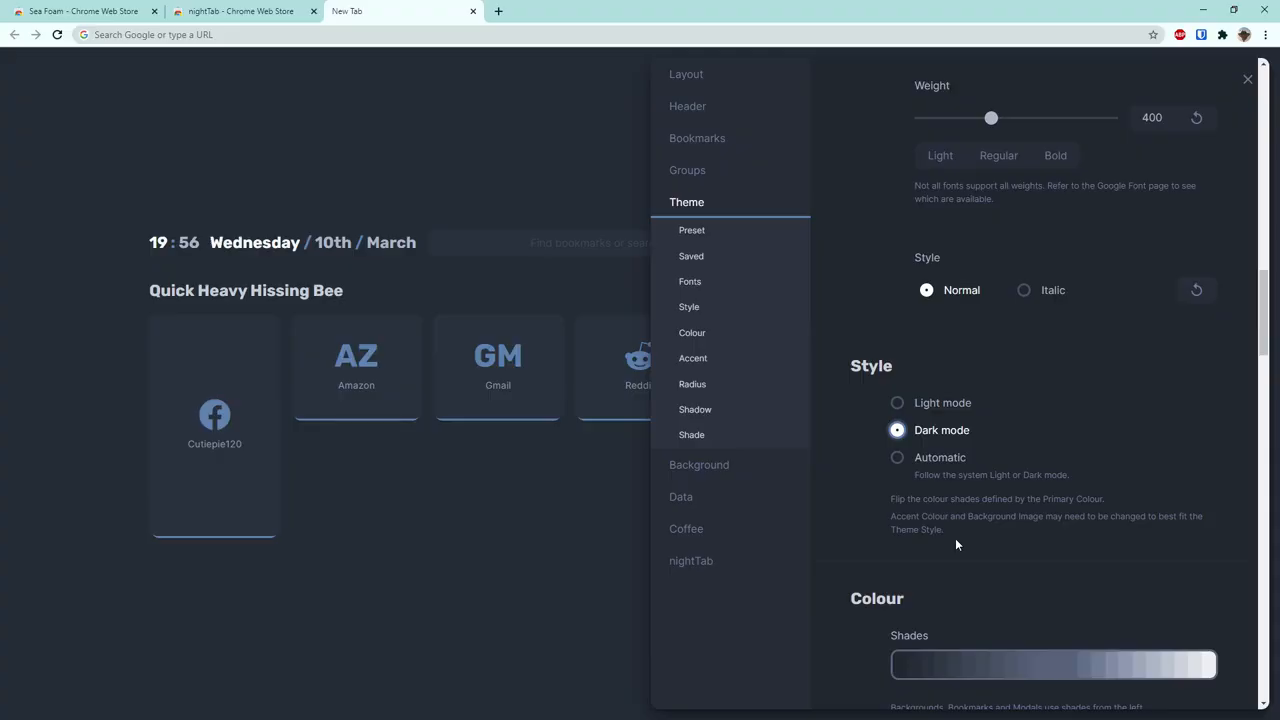
Step: Set the theme's accent colour to light orange from the accent swatches
scroll(955, 538, "down", 3)
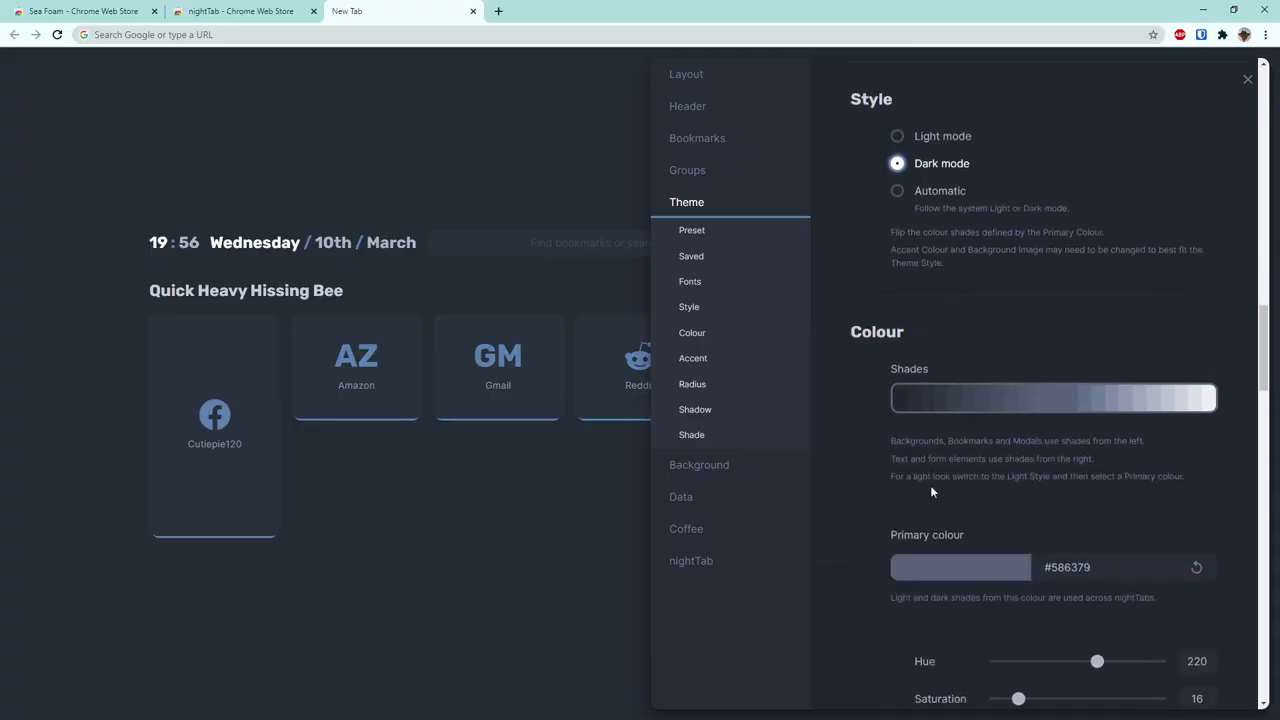
scroll(933, 487, "down", 1)
scroll(911, 322, "down", 4)
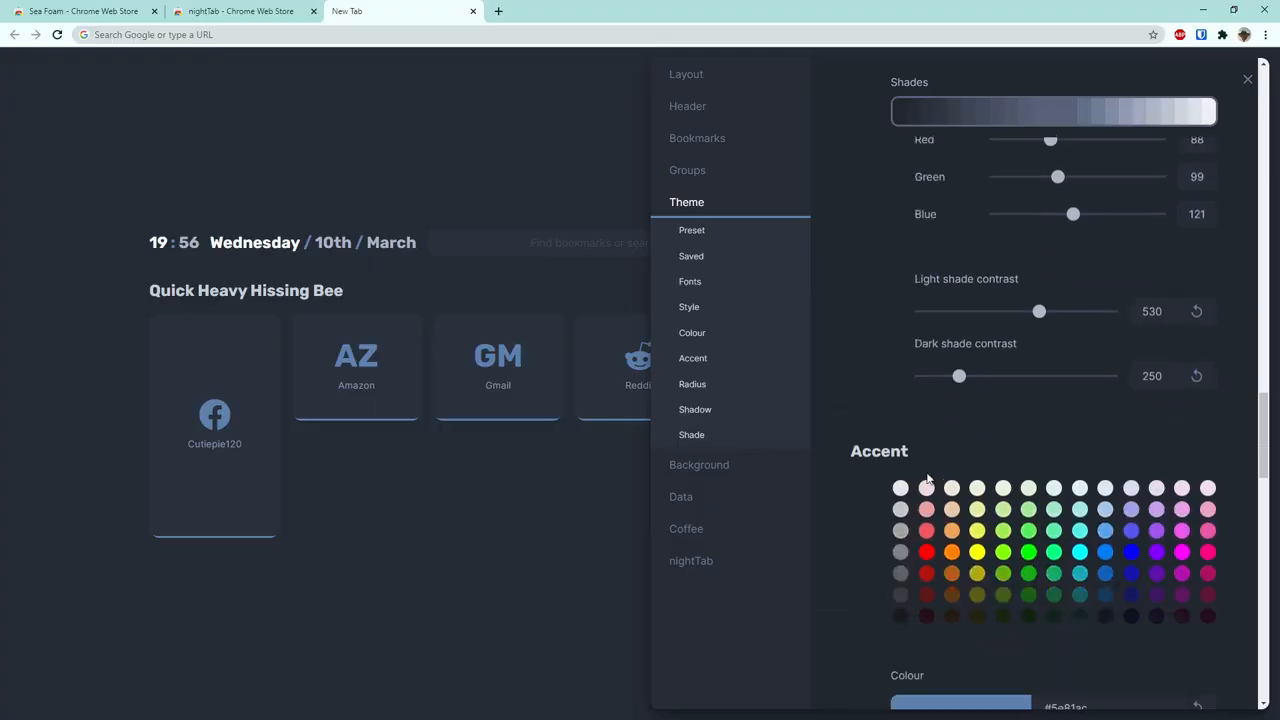
left_click(951, 531)
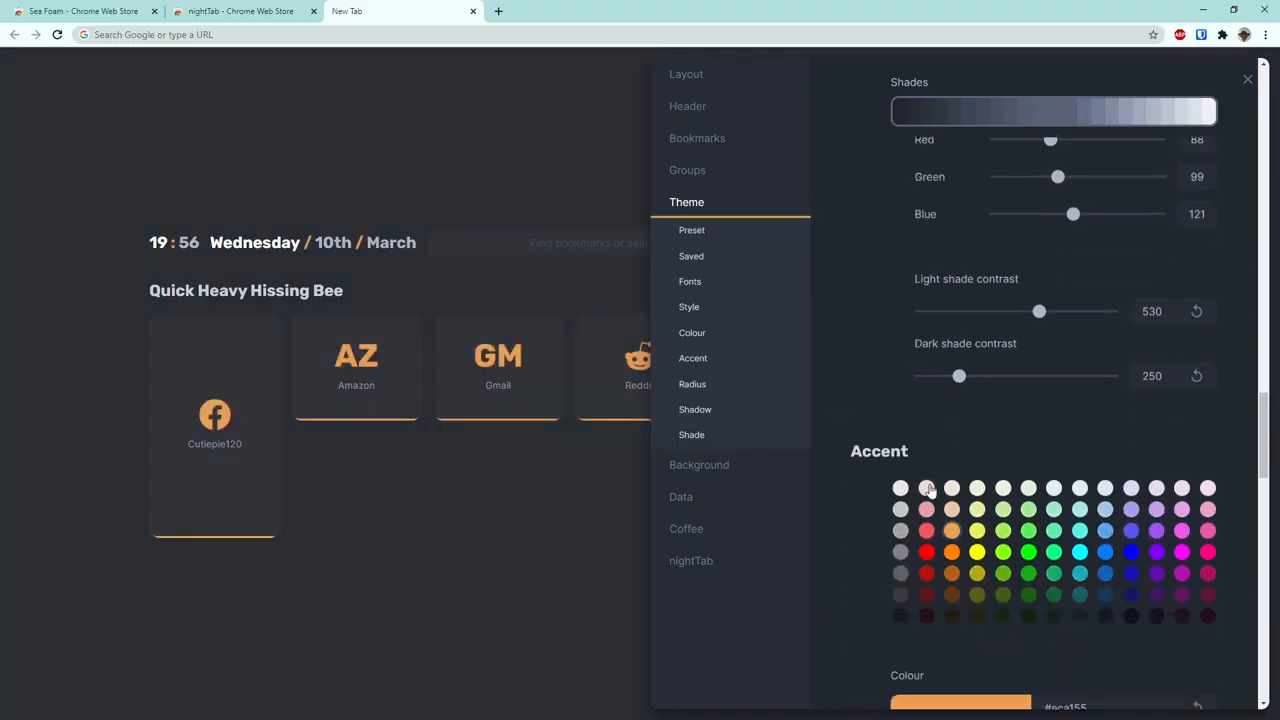
Step: Try corner radii of 0 and 400 and reset the radius of all corners to its default of 25
scroll(946, 477, "down", 13)
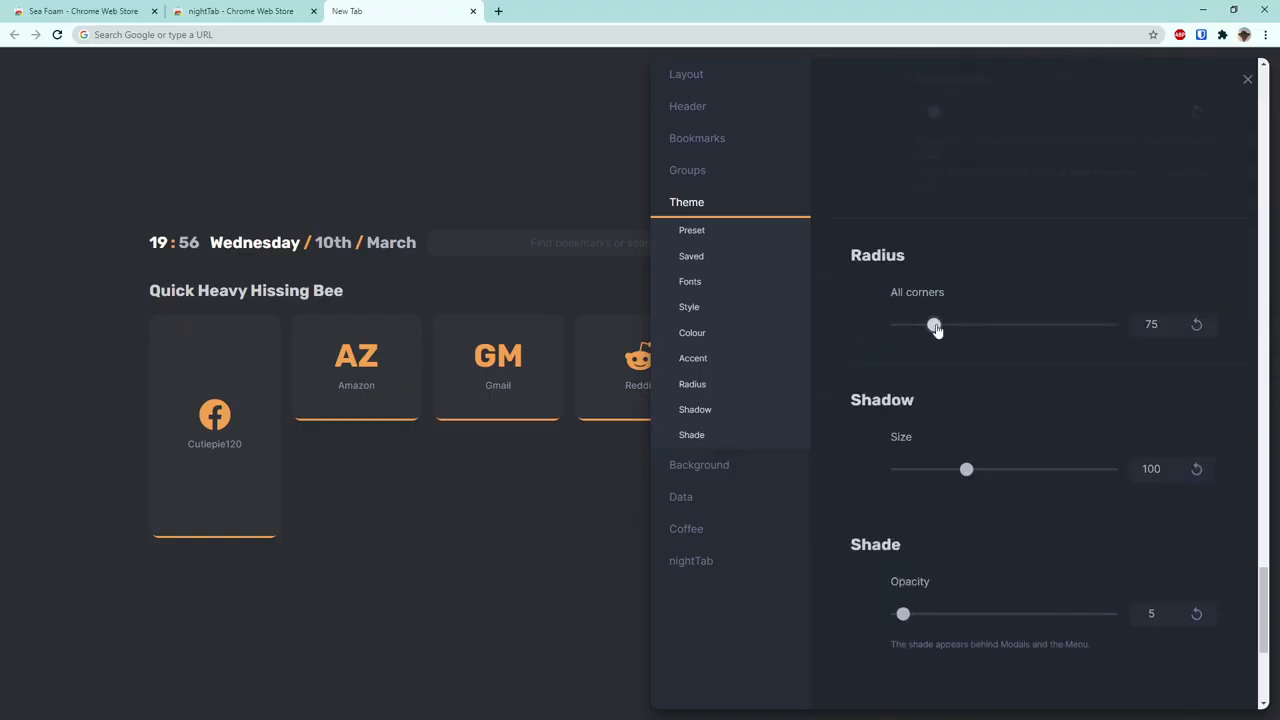
left_click_drag(933, 329, 820, 327)
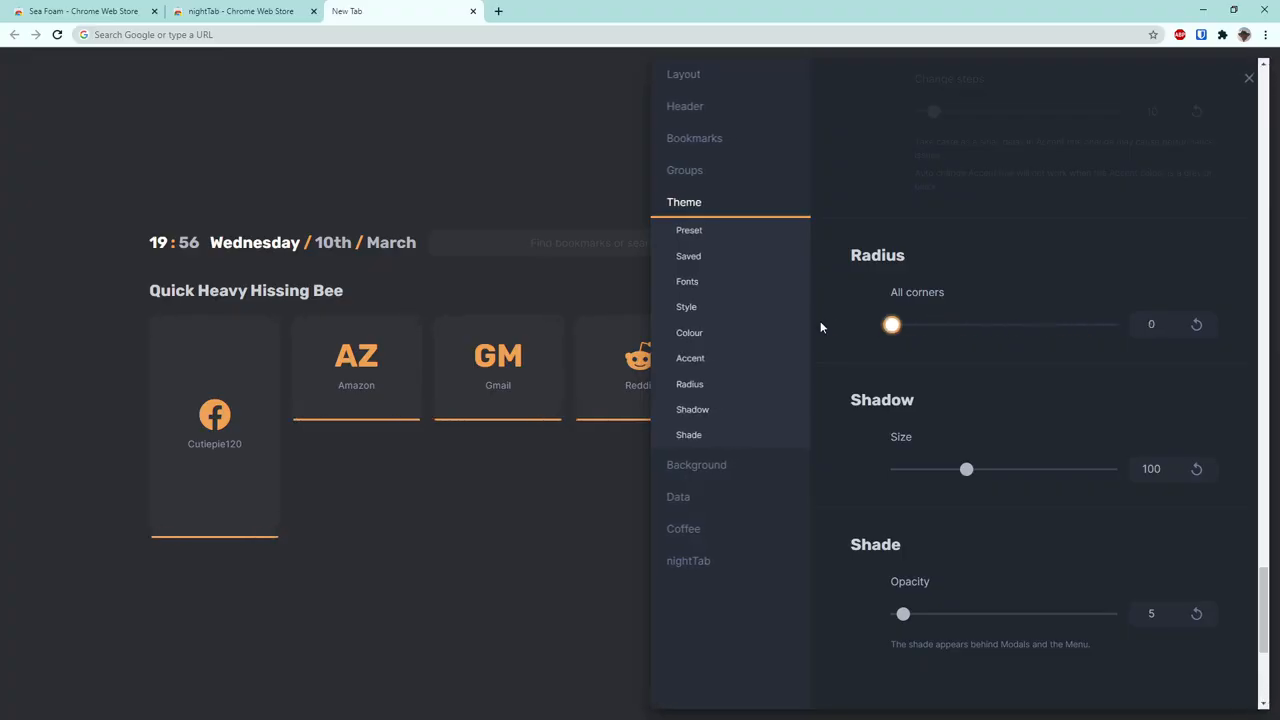
left_click_drag(905, 330, 1163, 334)
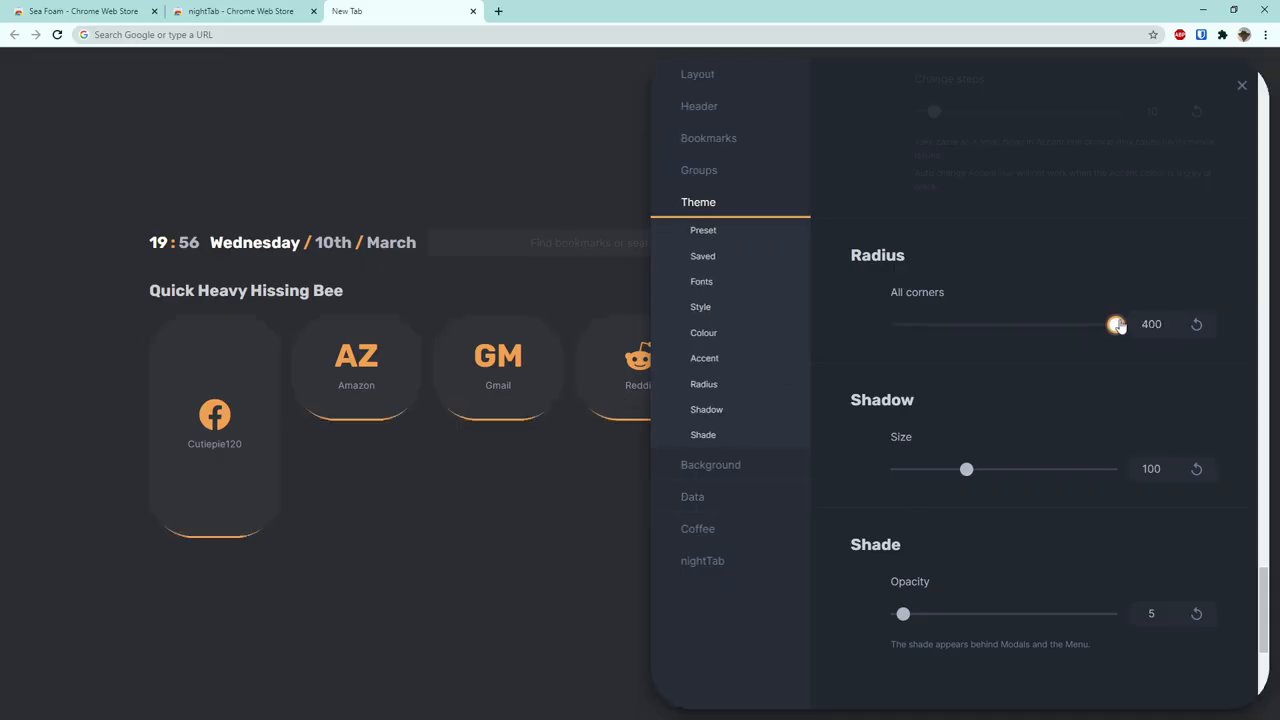
left_click(1190, 337)
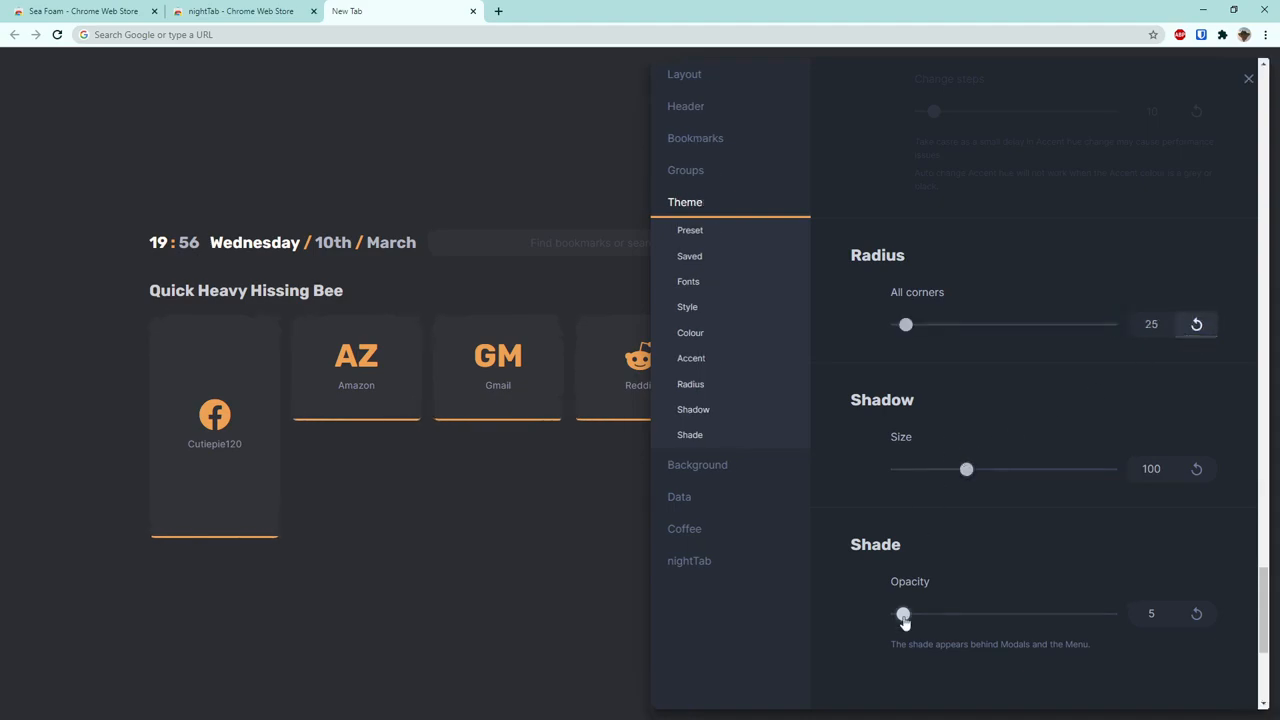
Step: Raise the theme's shade opacity to 36 and close the settings
left_click_drag(907, 620, 972, 614)
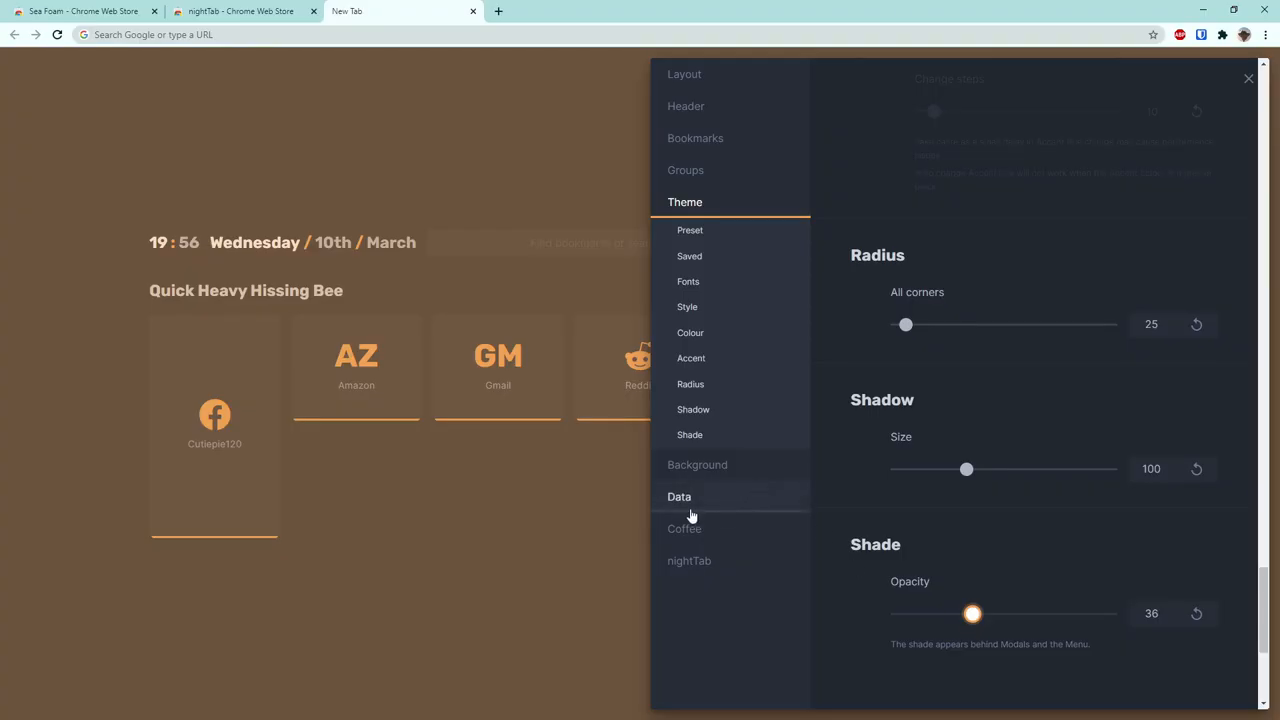
left_click(1248, 78)
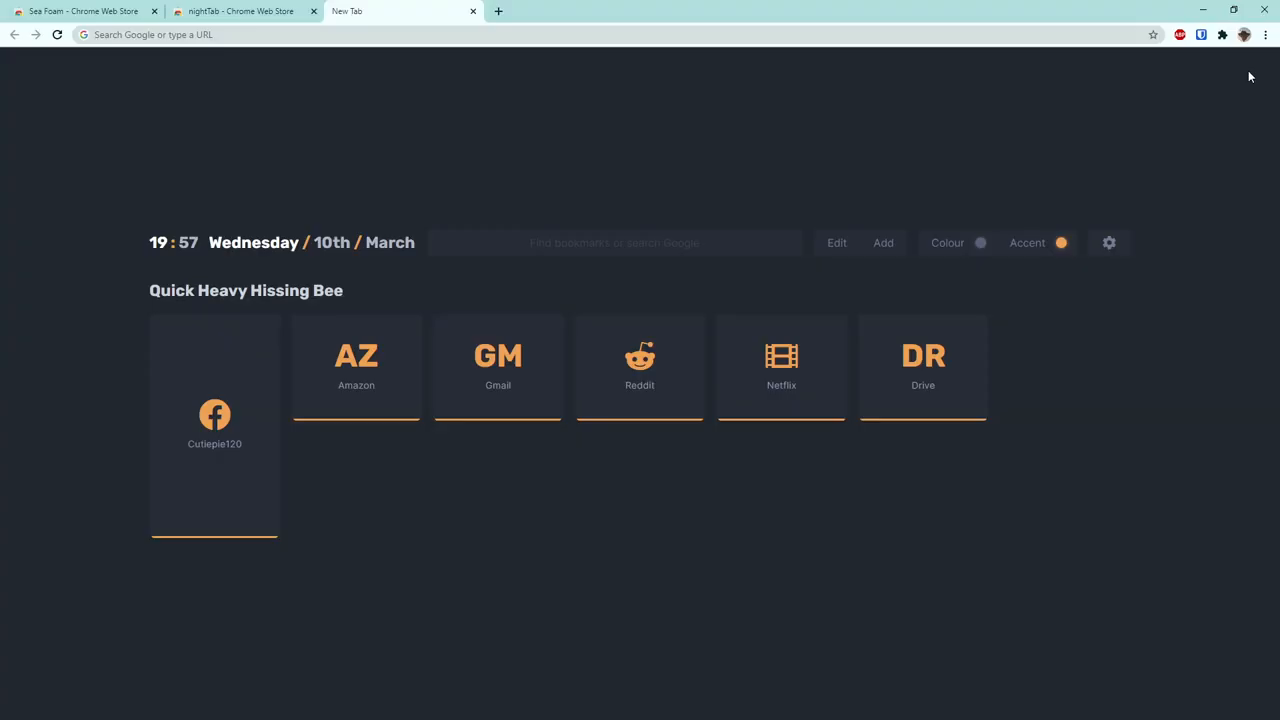
Step: Export a backup of the nightTab bookmarks and settings, and clear all nightTab data
left_click(1120, 243)
left_click(679, 497)
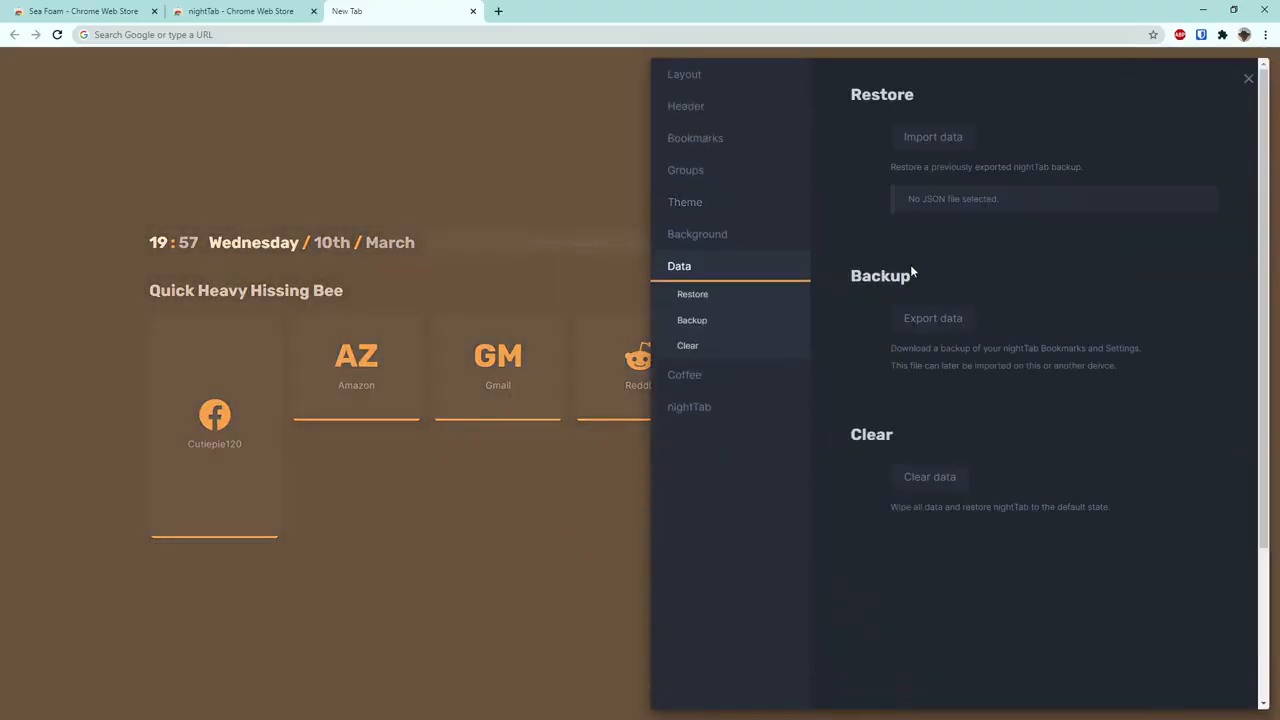
left_click(914, 320)
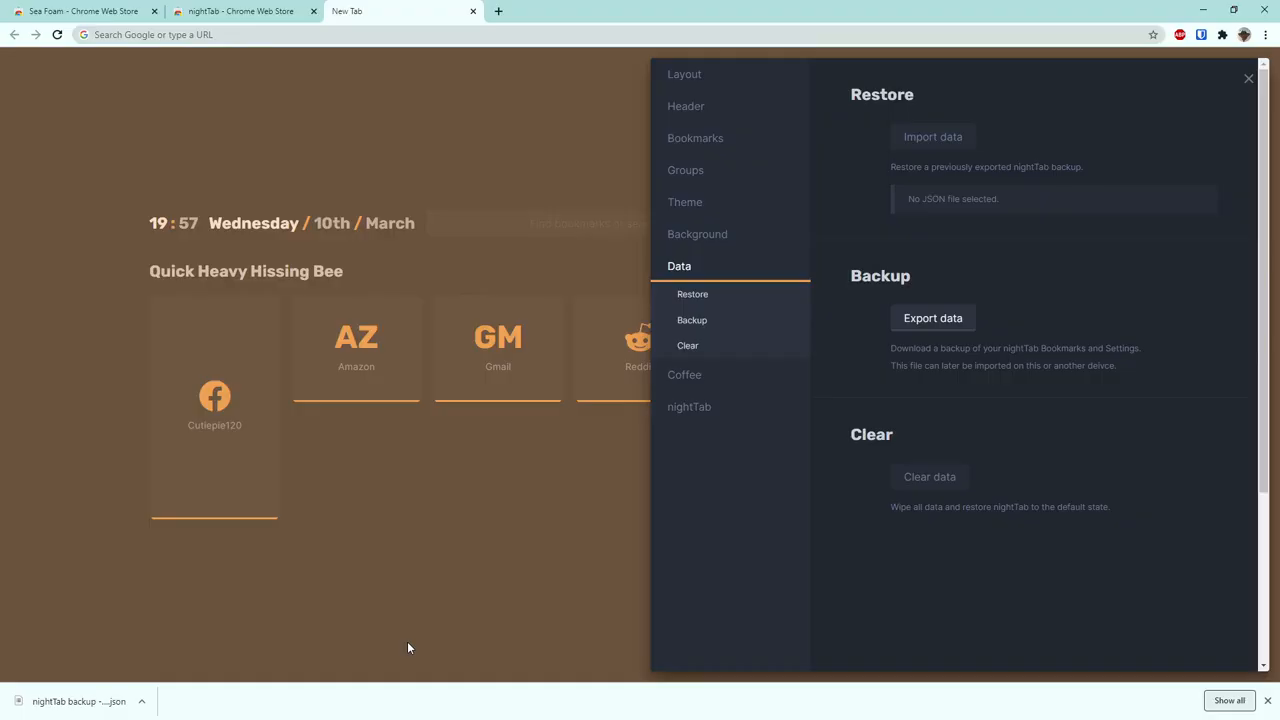
left_click(921, 479)
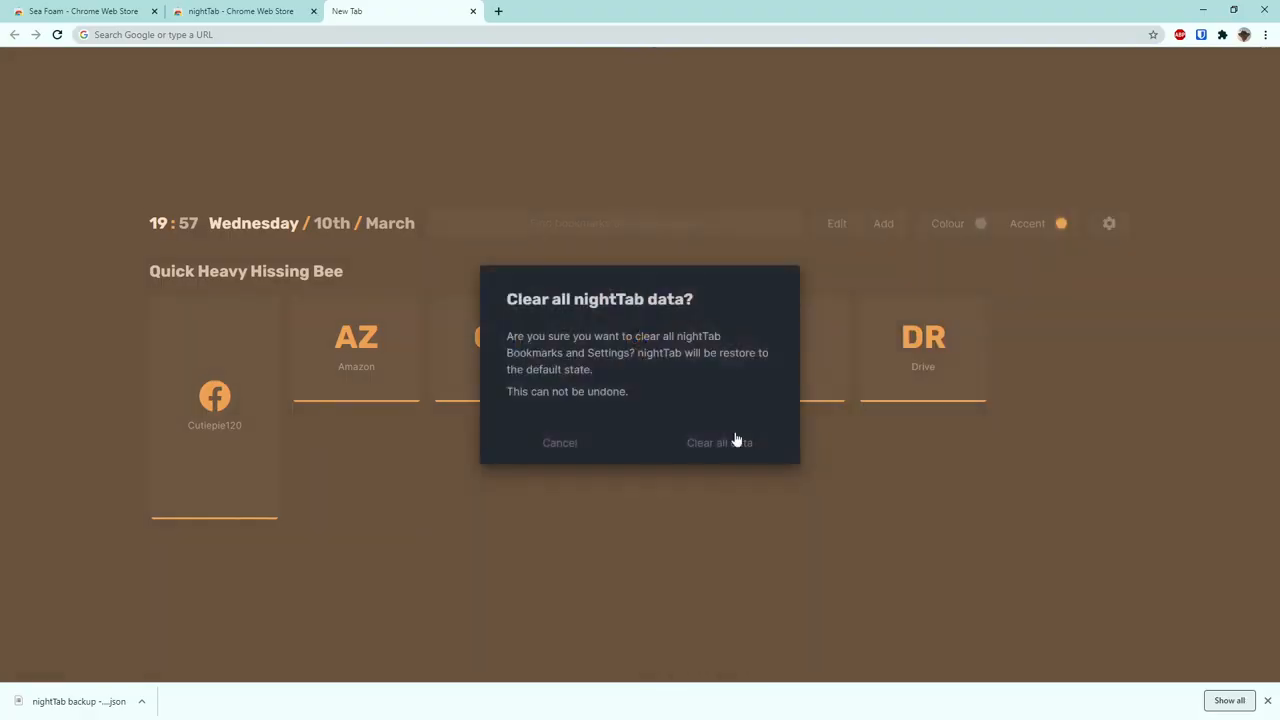
left_click(720, 443)
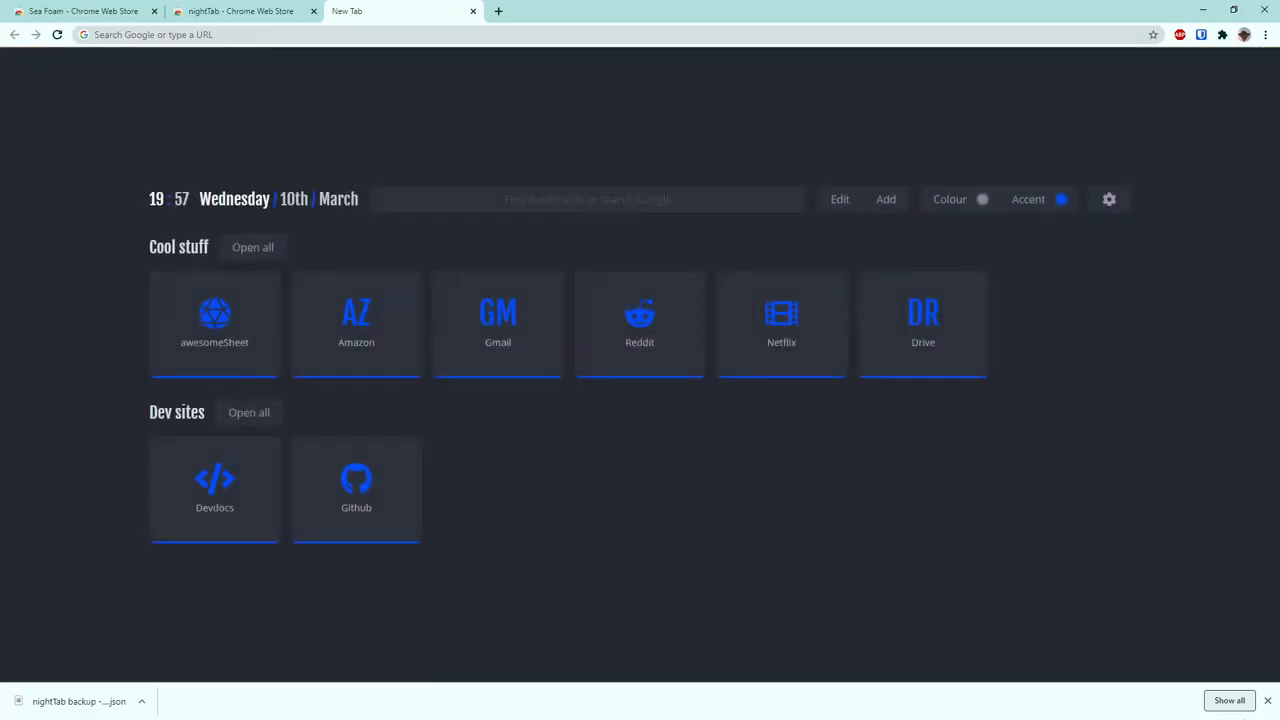
Step: Restore the bookmarks and settings from the newest nightTab backup JSON file in Downloads and dismiss the downloads bar
left_click(1109, 199)
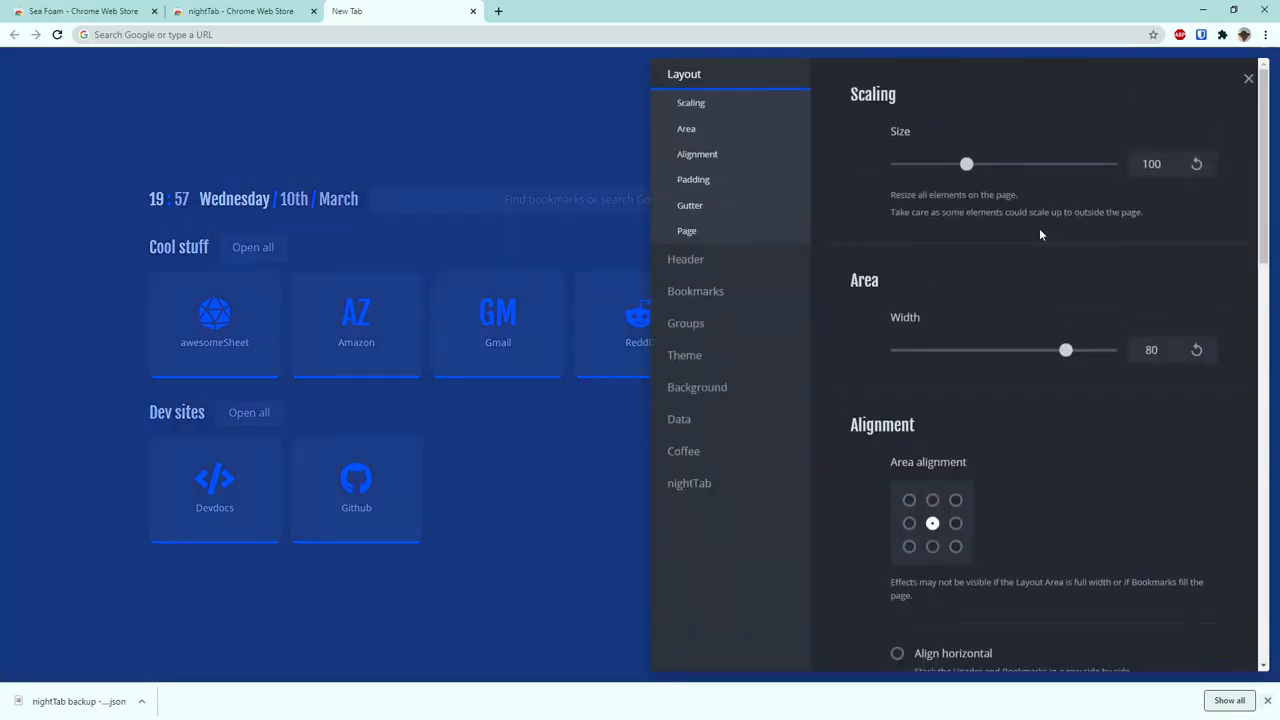
left_click(680, 424)
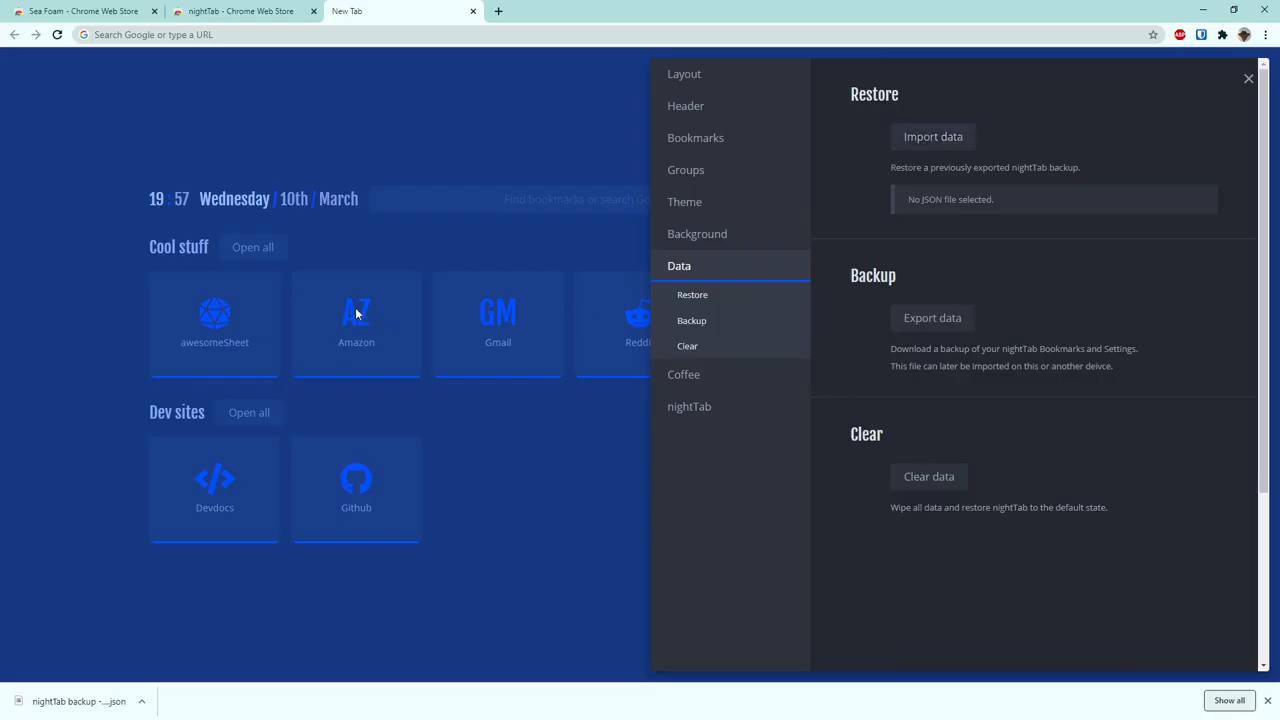
left_click(921, 139)
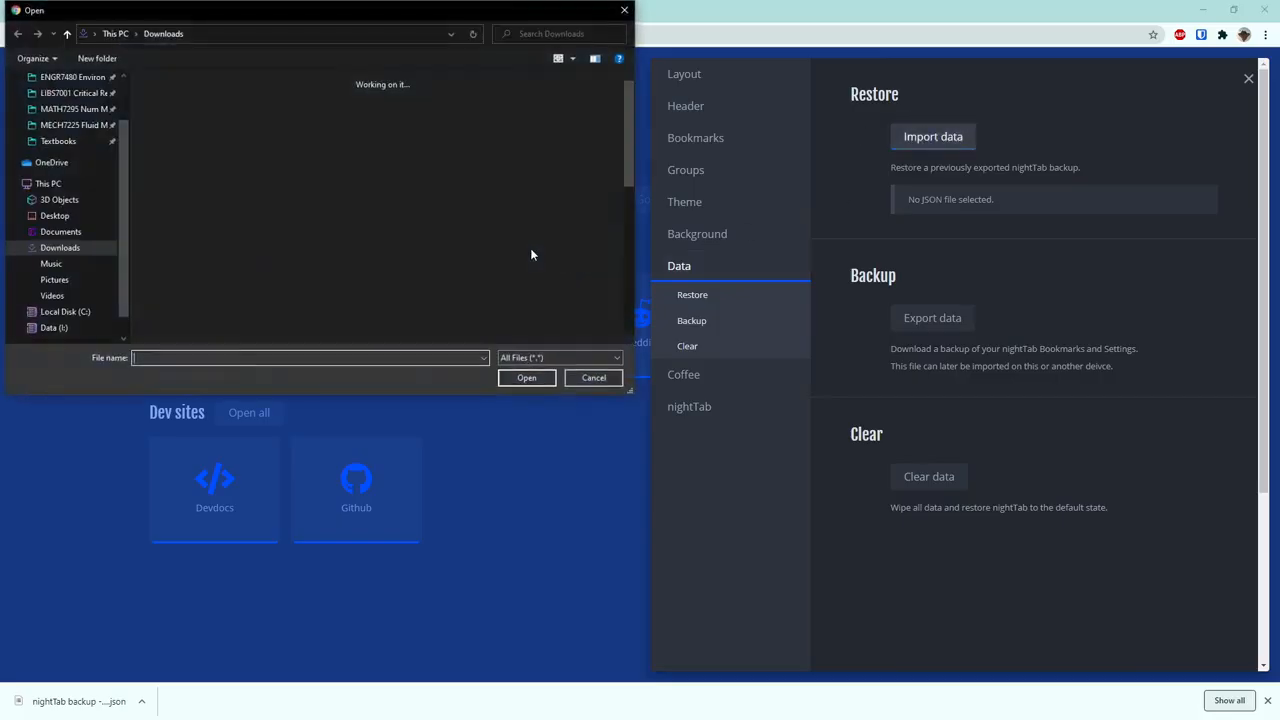
double_click(184, 115)
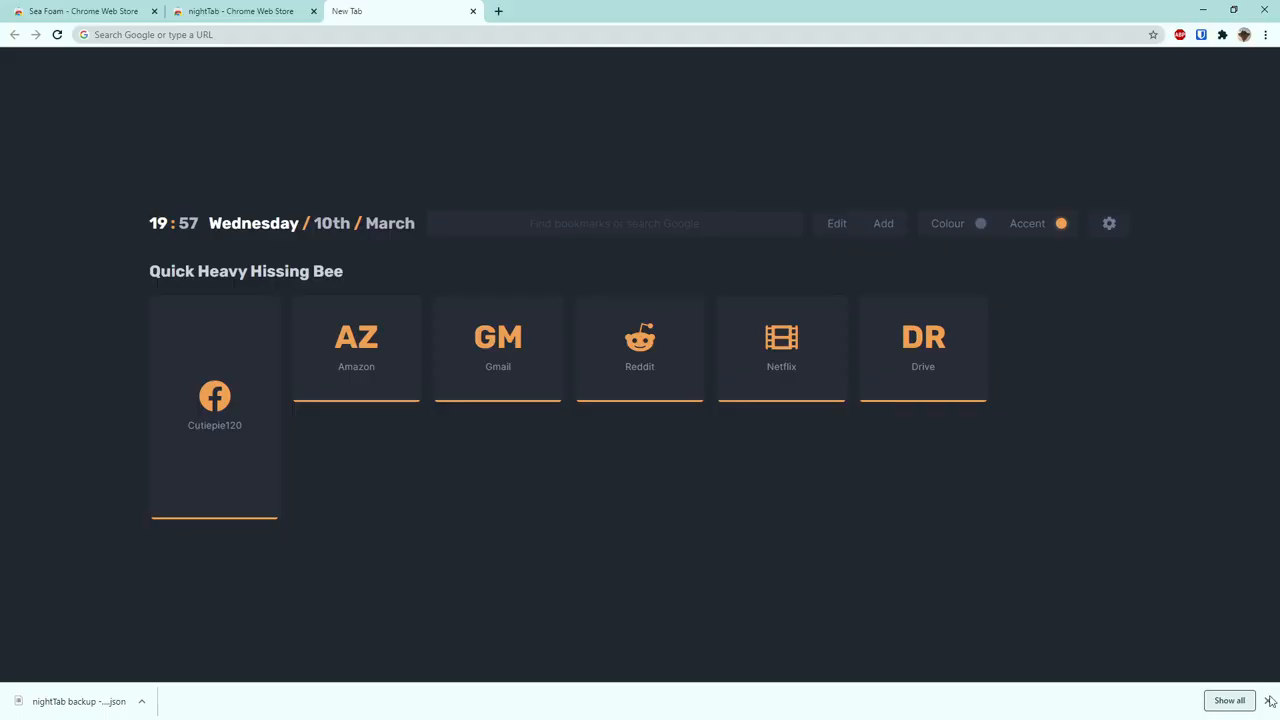
left_click(1267, 702)
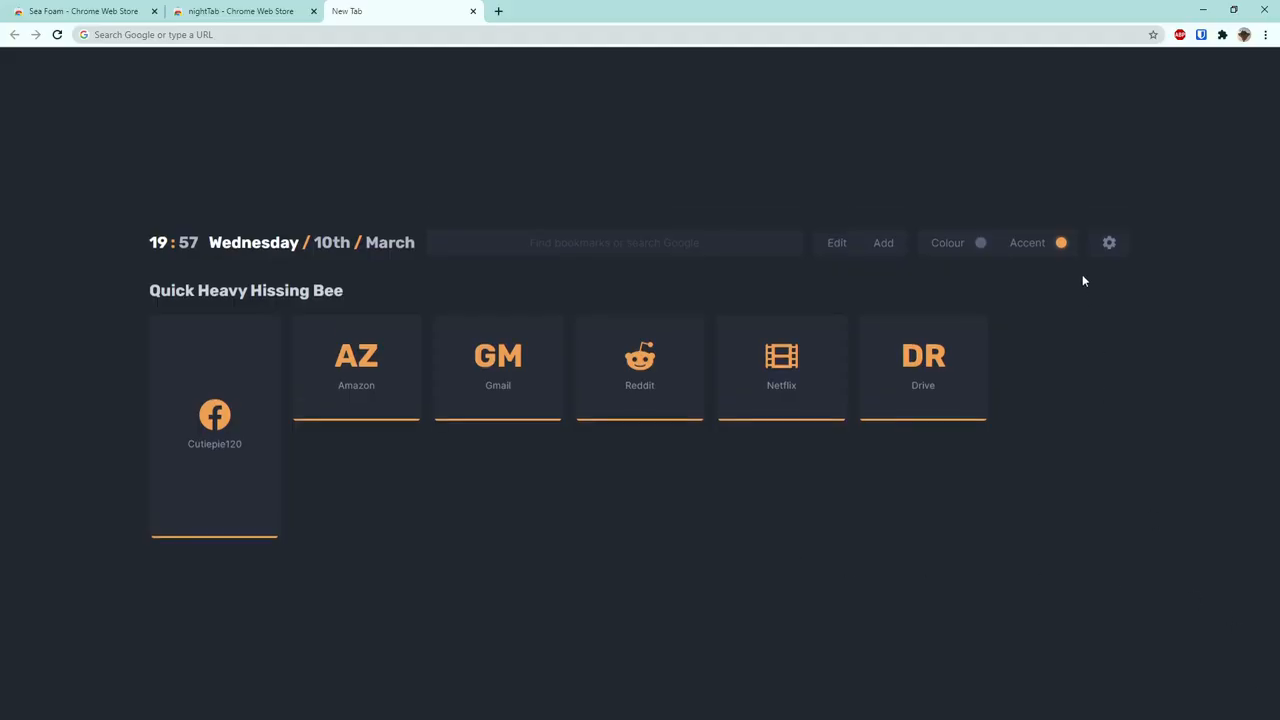
Step: Import the PleasePickMe.json backup from Downloads to replace the current page setup
left_click(1108, 242)
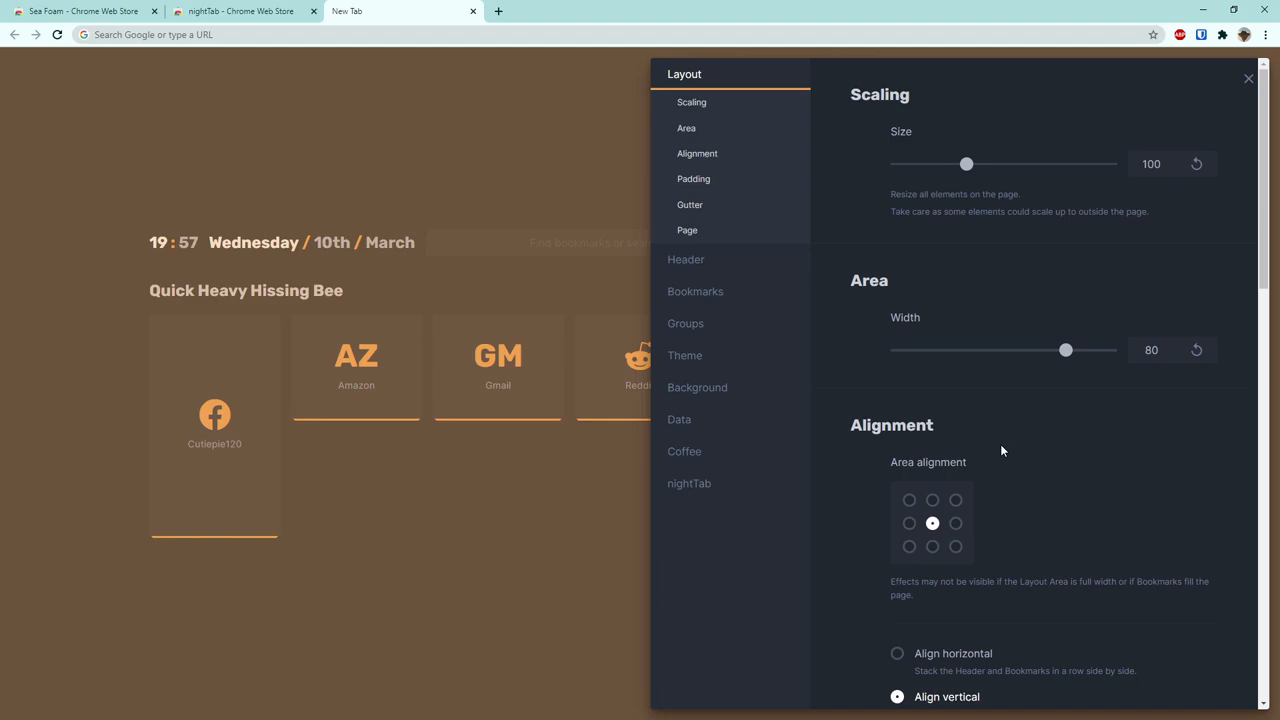
left_click(686, 427)
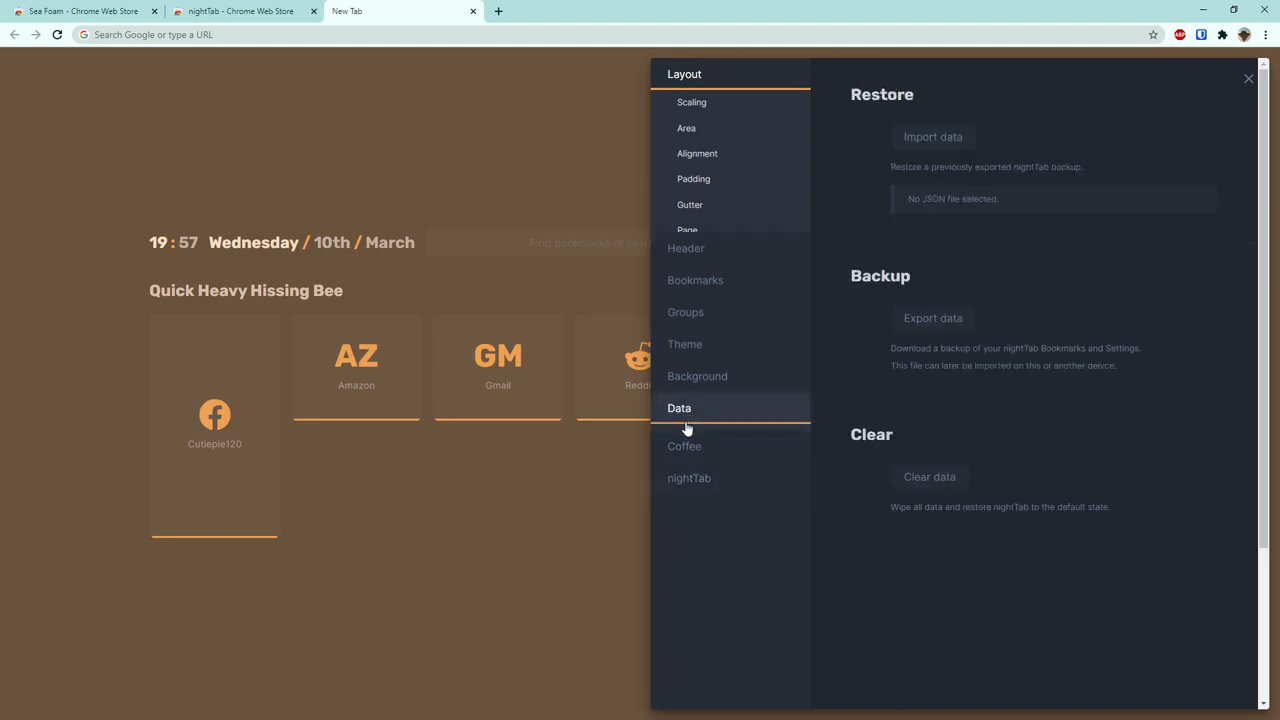
left_click(936, 137)
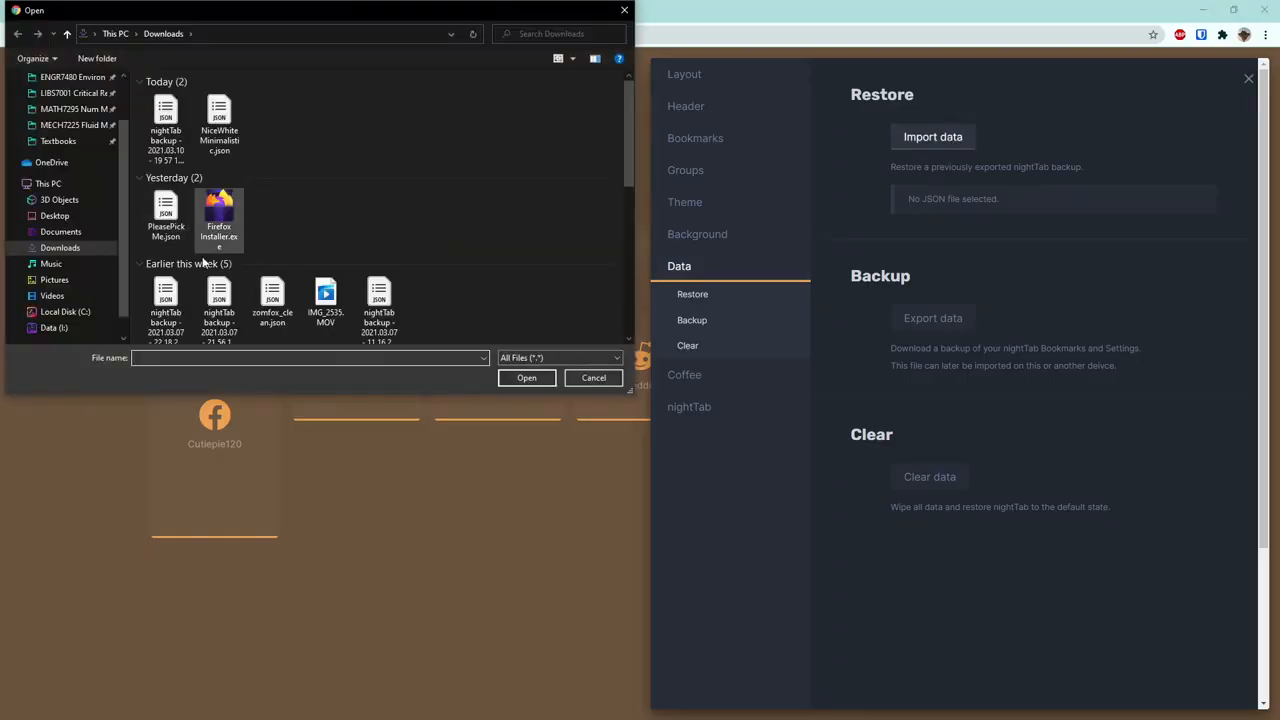
double_click(166, 210)
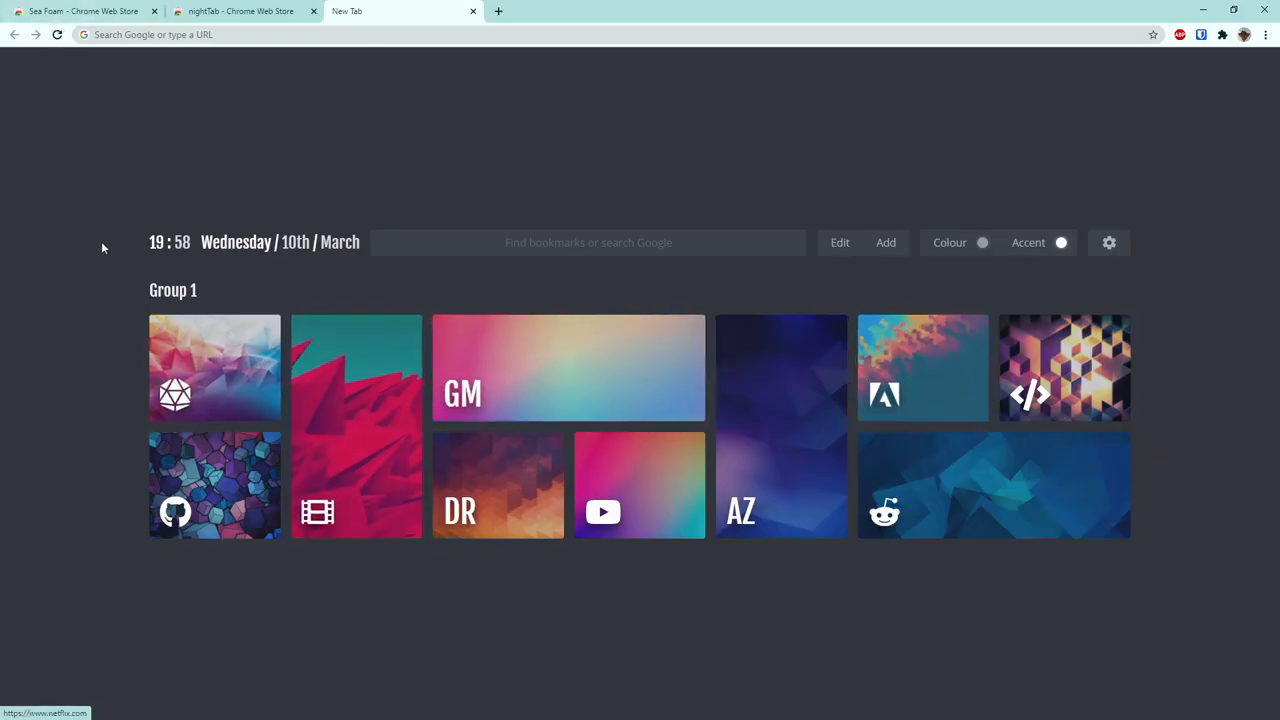
Step: Reload the imported start page and turn on edit mode for its bookmarks and group
left_click(56, 34)
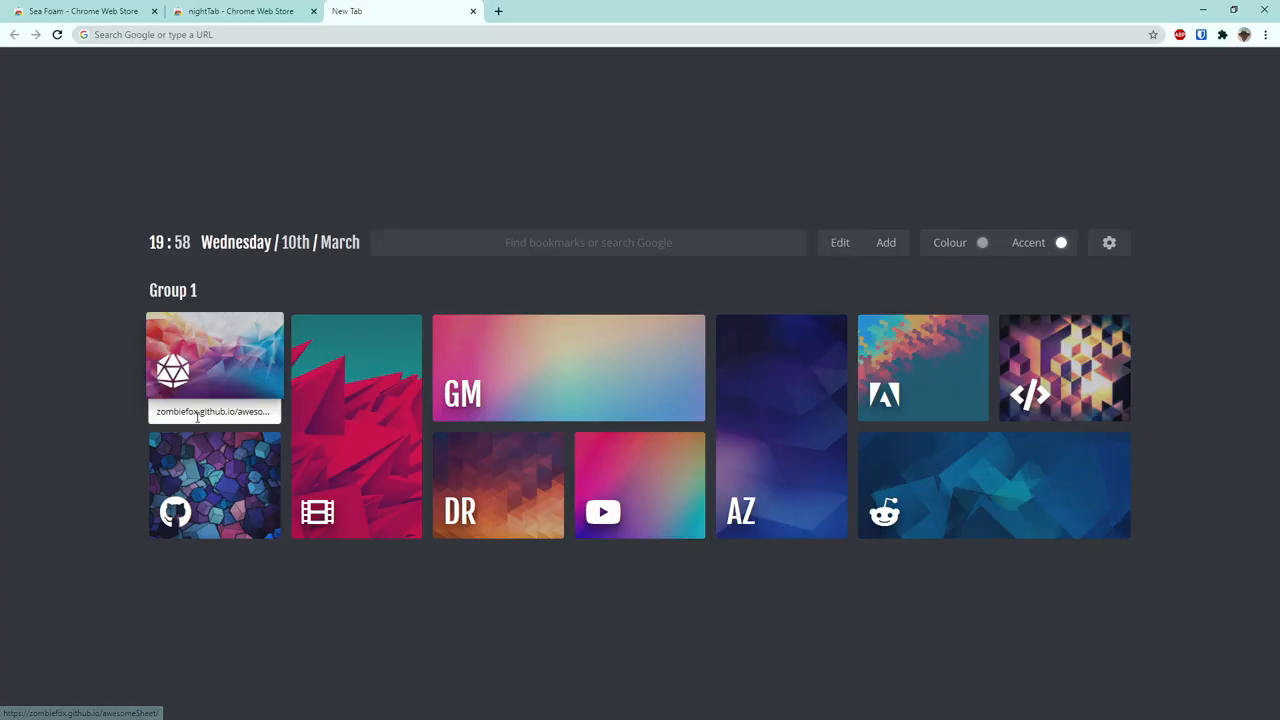
left_click(58, 36)
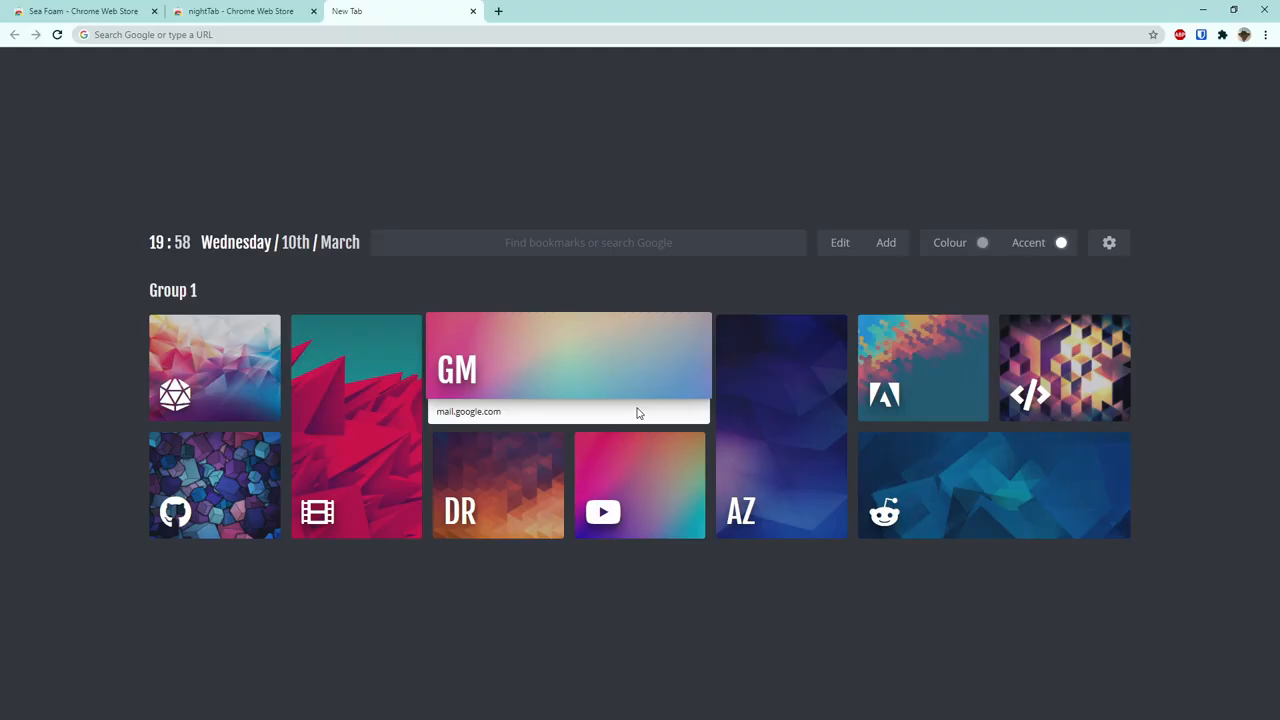
left_click(857, 243)
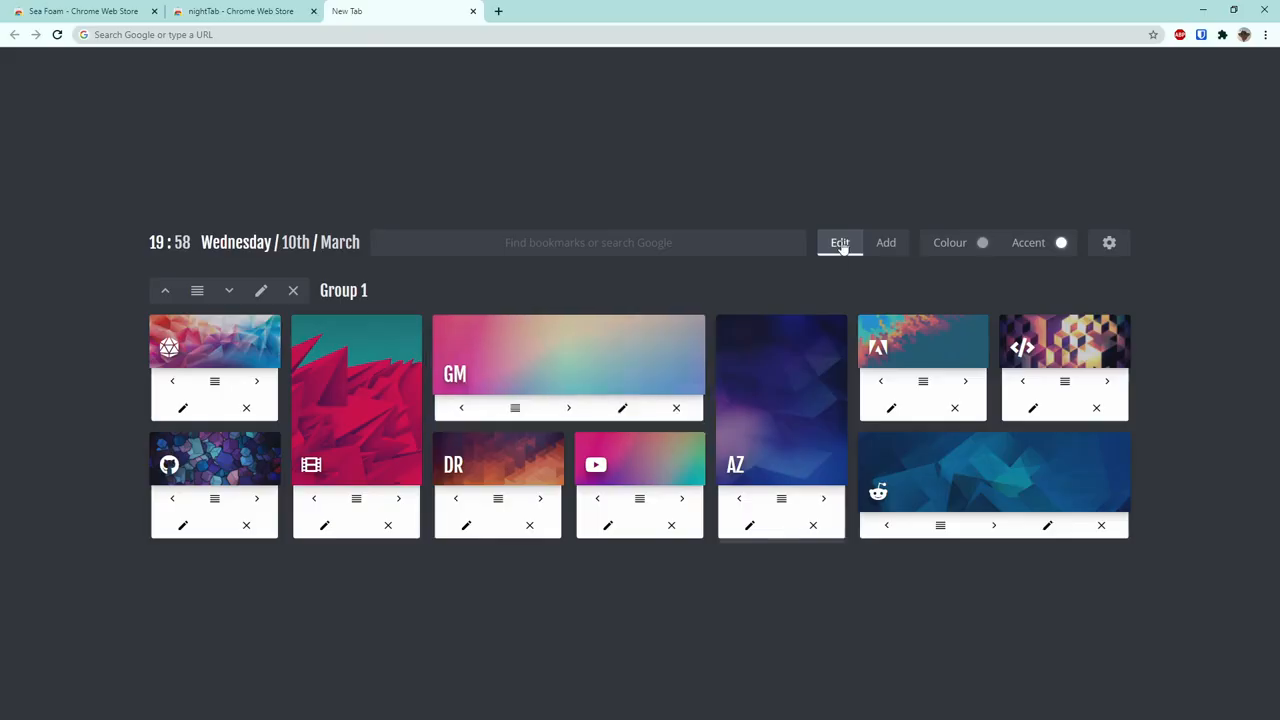
Step: Lower the background image opacity of the Gmail bookmark tile in its advanced controls and save the bookmark
left_click(623, 412)
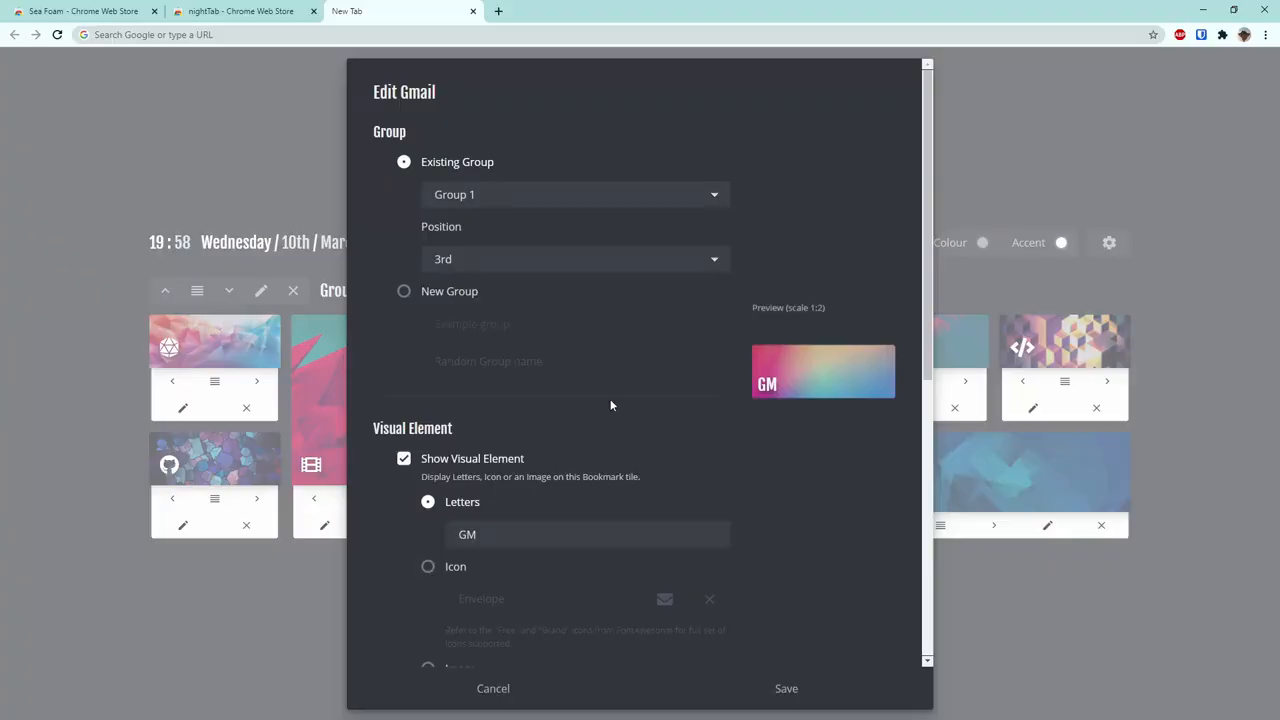
scroll(612, 405, "down", 5)
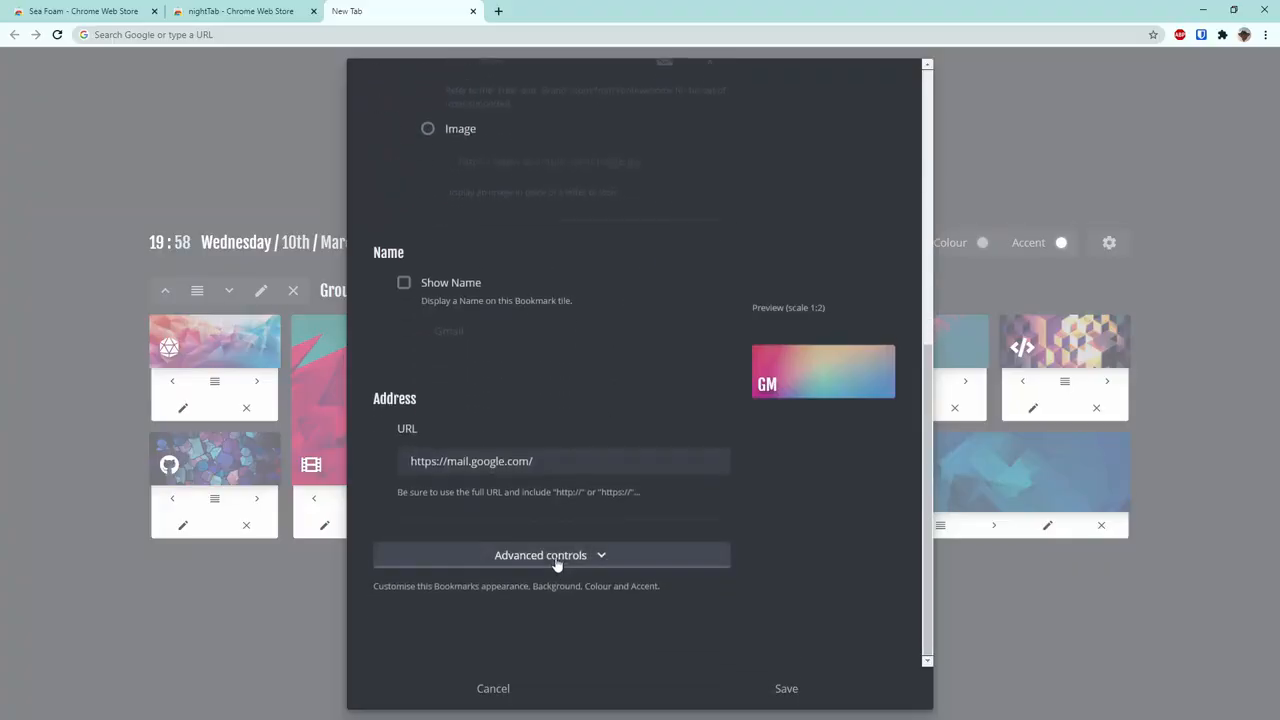
left_click(557, 560)
scroll(586, 370, "down", 5)
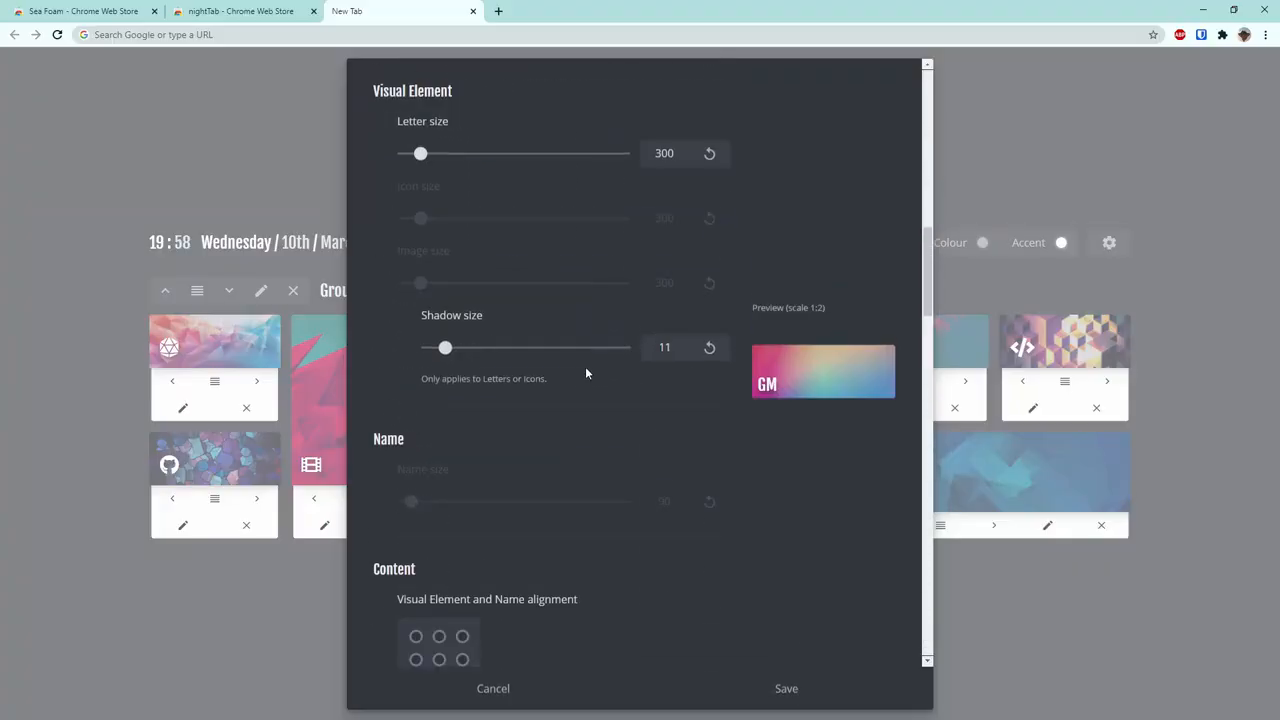
scroll(586, 373, "down", 10)
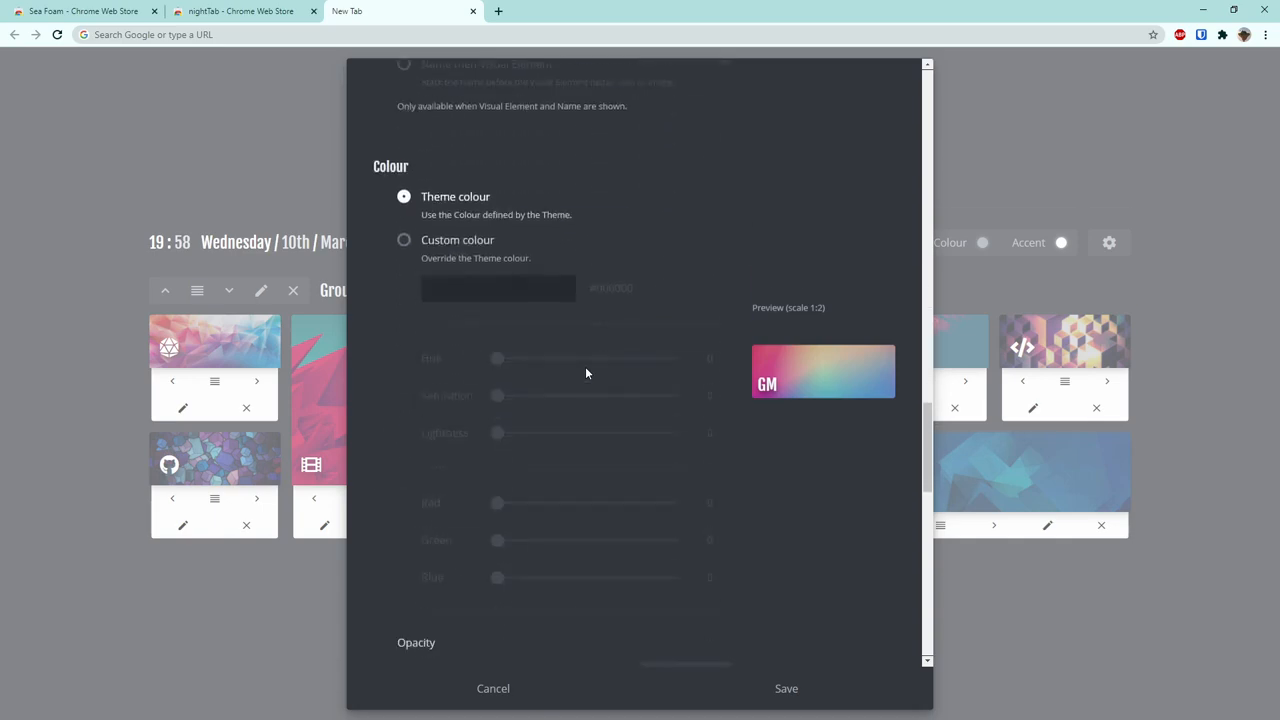
scroll(586, 372, "down", 6)
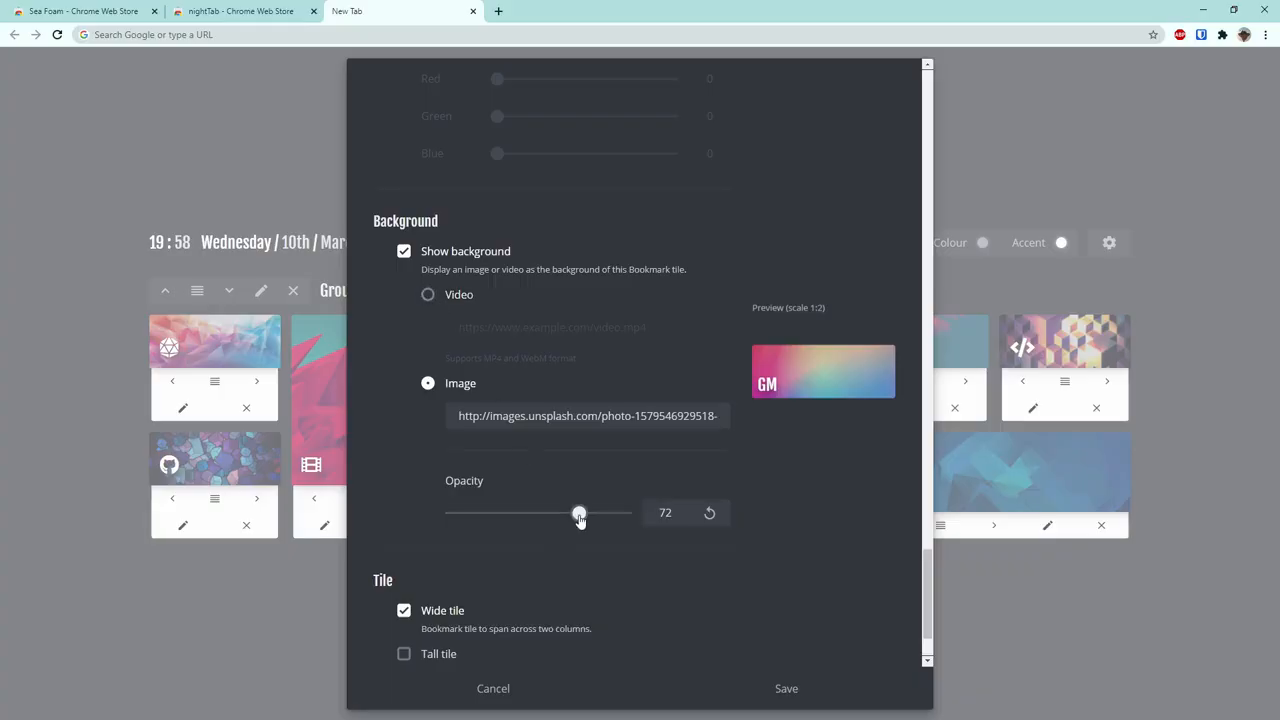
left_click_drag(579, 515, 766, 525)
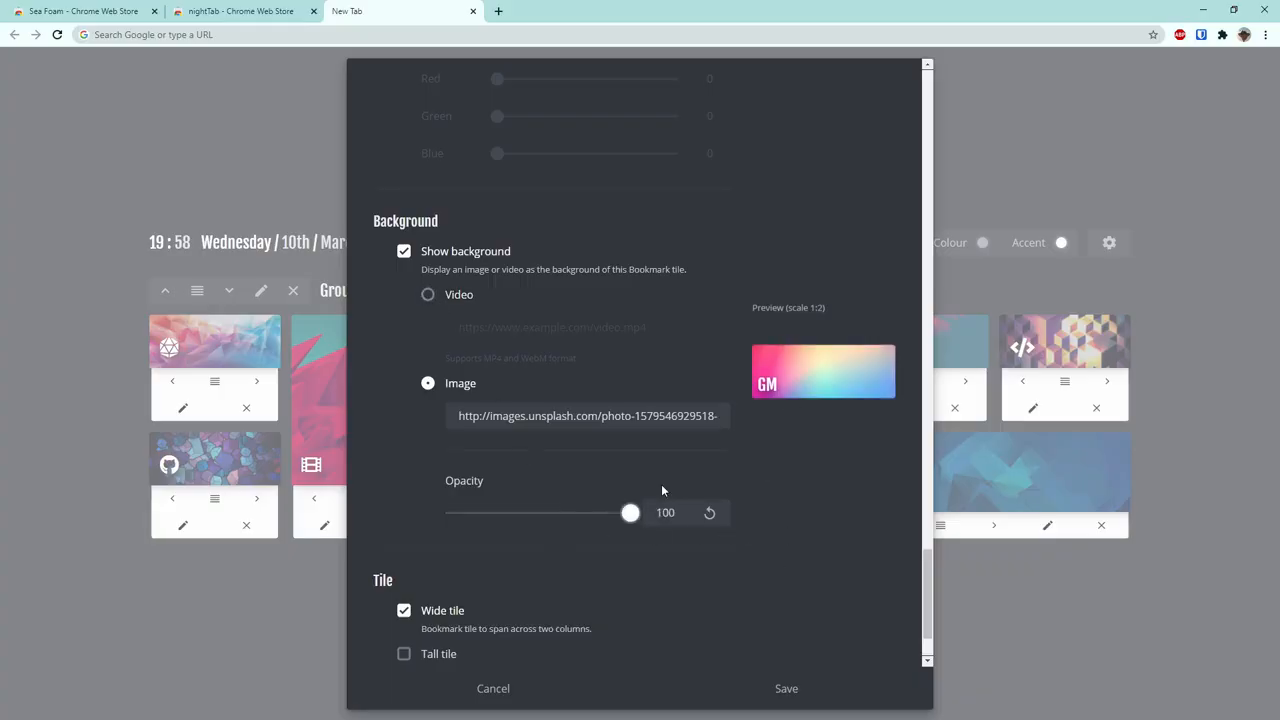
left_click_drag(630, 517, 555, 515)
left_click(731, 692)
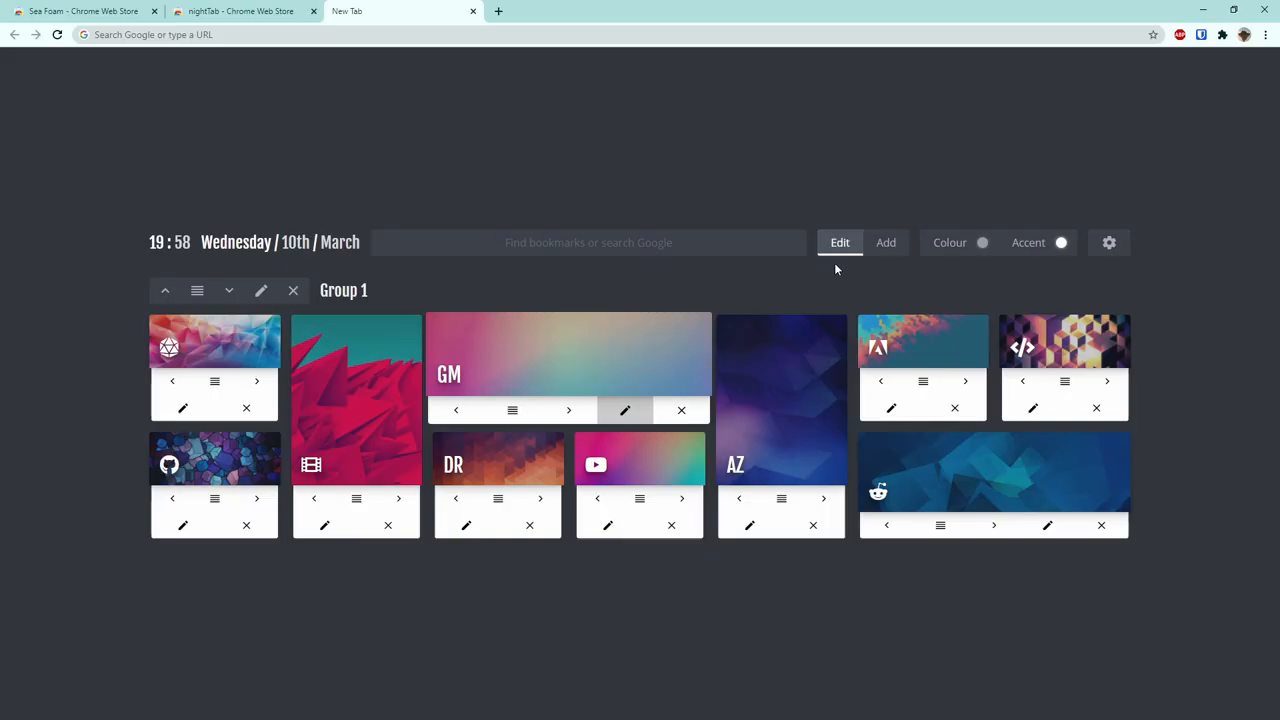
Step: Turn off the background image of the Gmail bookmark tile in its advanced controls and save the bookmark
left_click(623, 412)
scroll(501, 512, "down", 4)
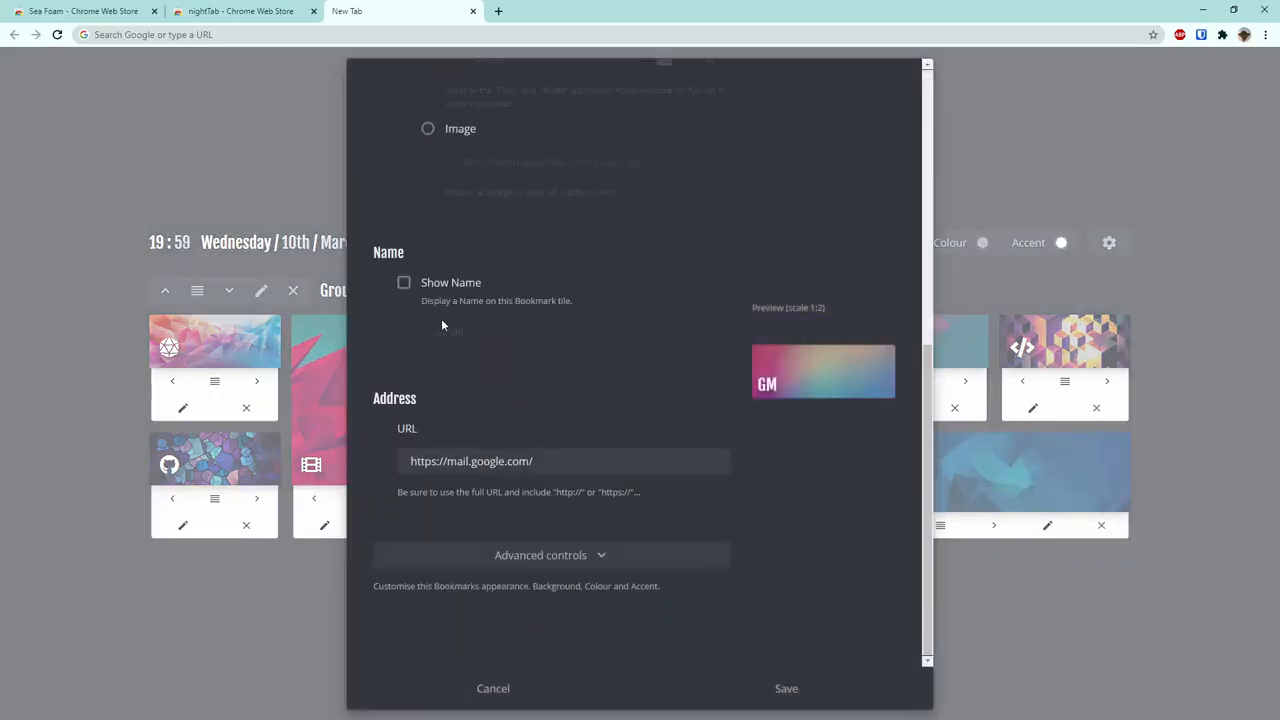
left_click(445, 555)
scroll(445, 550, "down", 4)
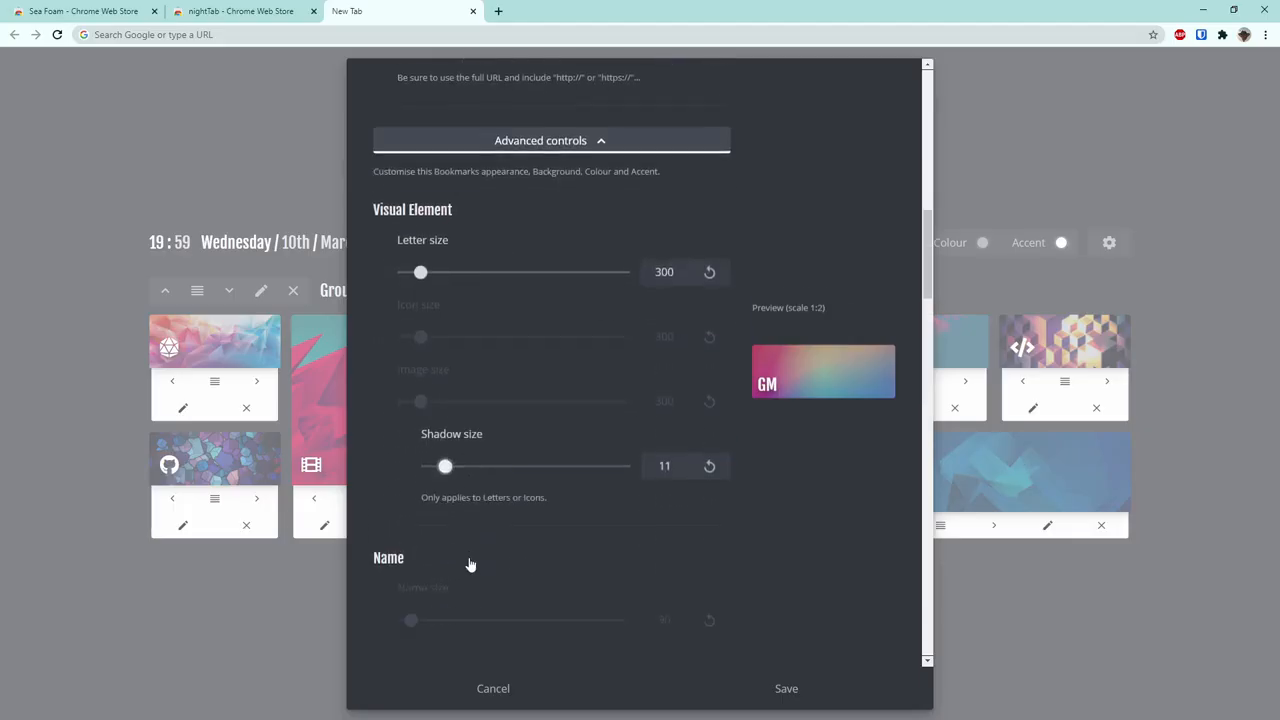
scroll(470, 565, "down", 6)
scroll(479, 565, "down", 4)
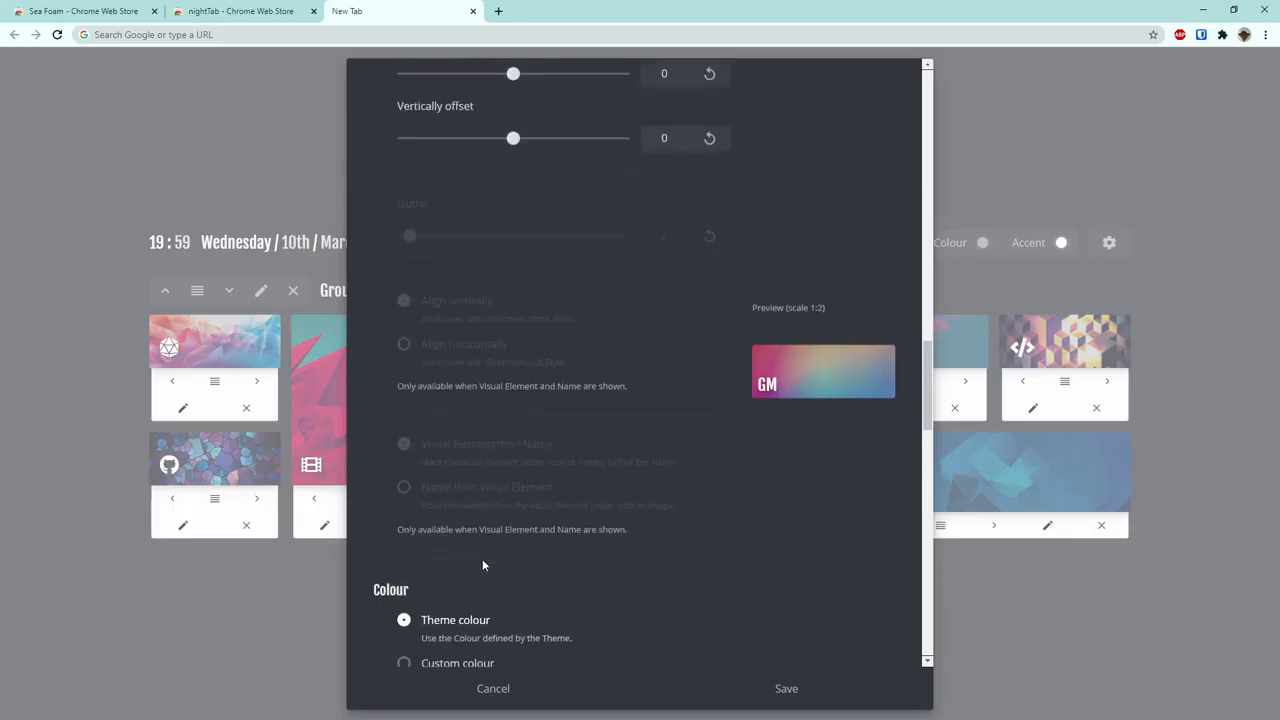
scroll(540, 555, "down", 10)
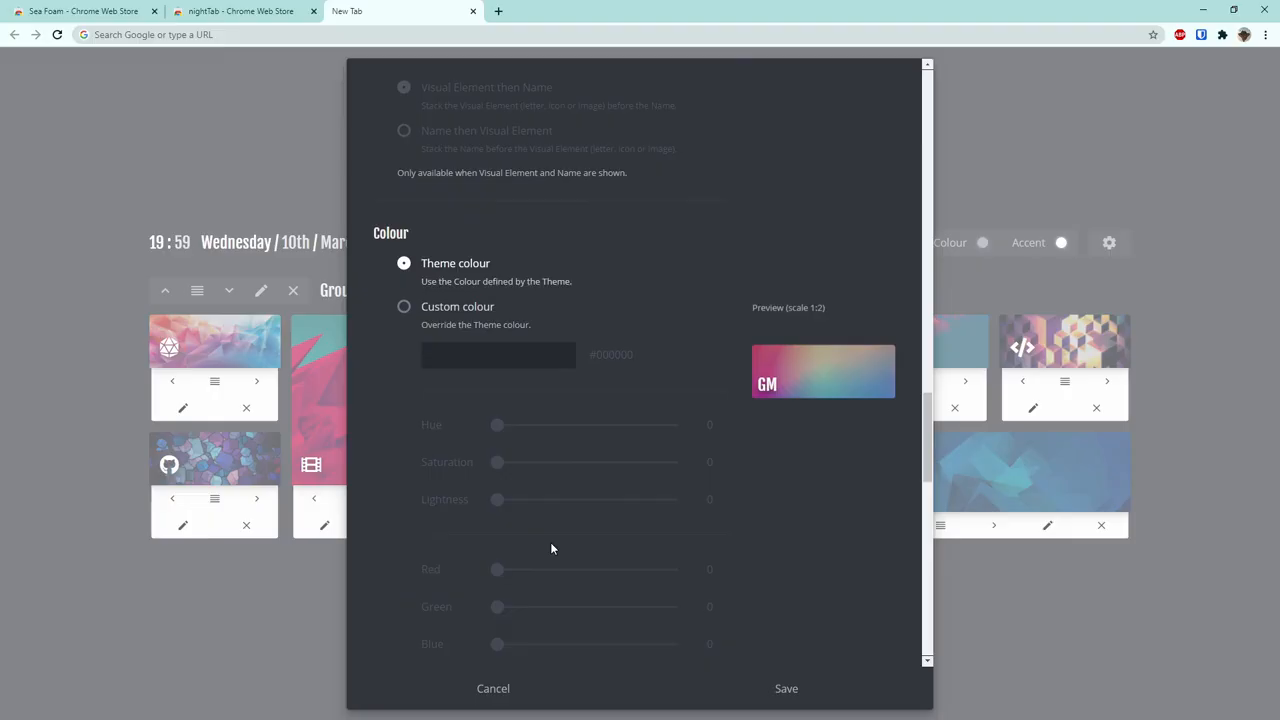
scroll(578, 513, "down", 4)
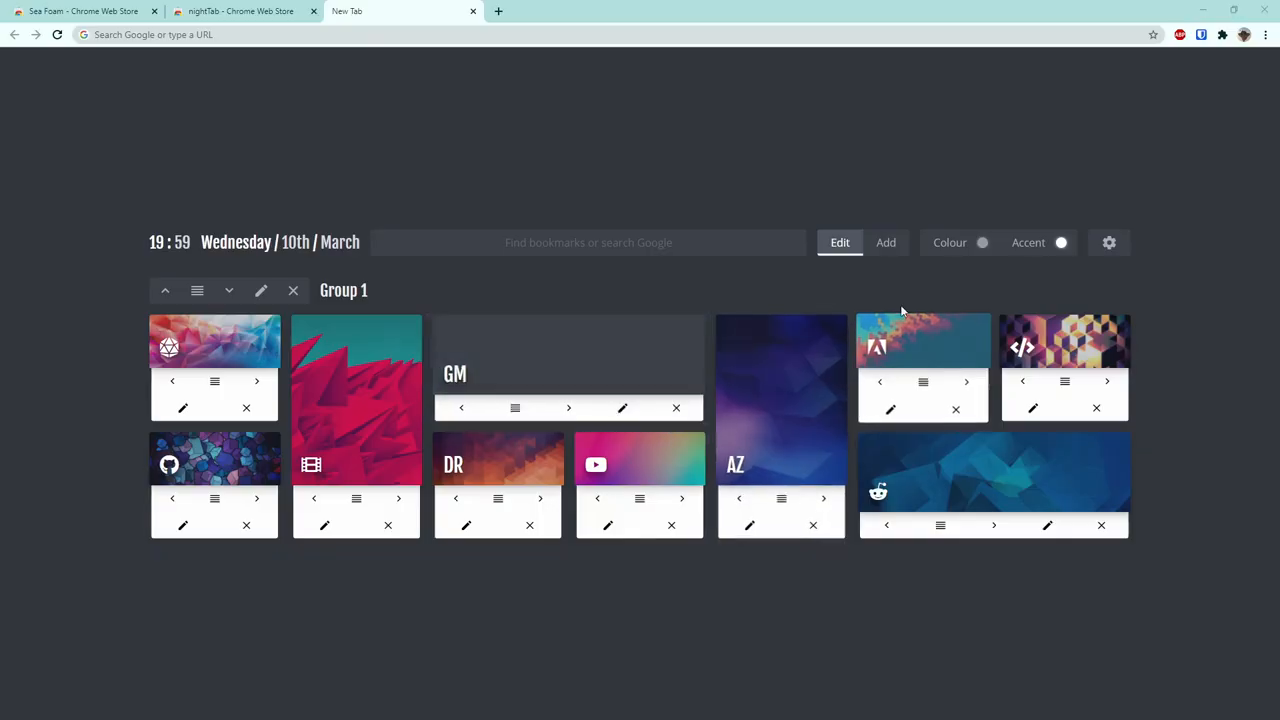
Step: Turn off edit mode and open the Netflix bookmark to check its link
left_click(840, 242)
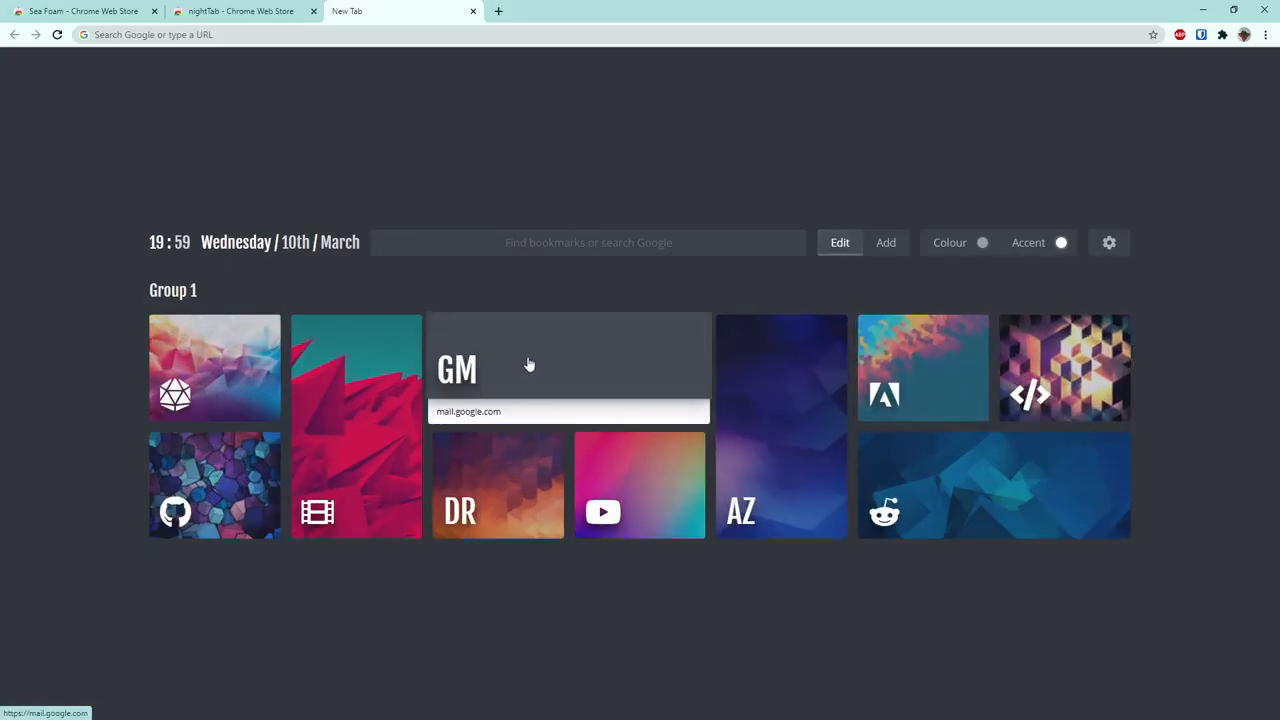
left_click(371, 425)
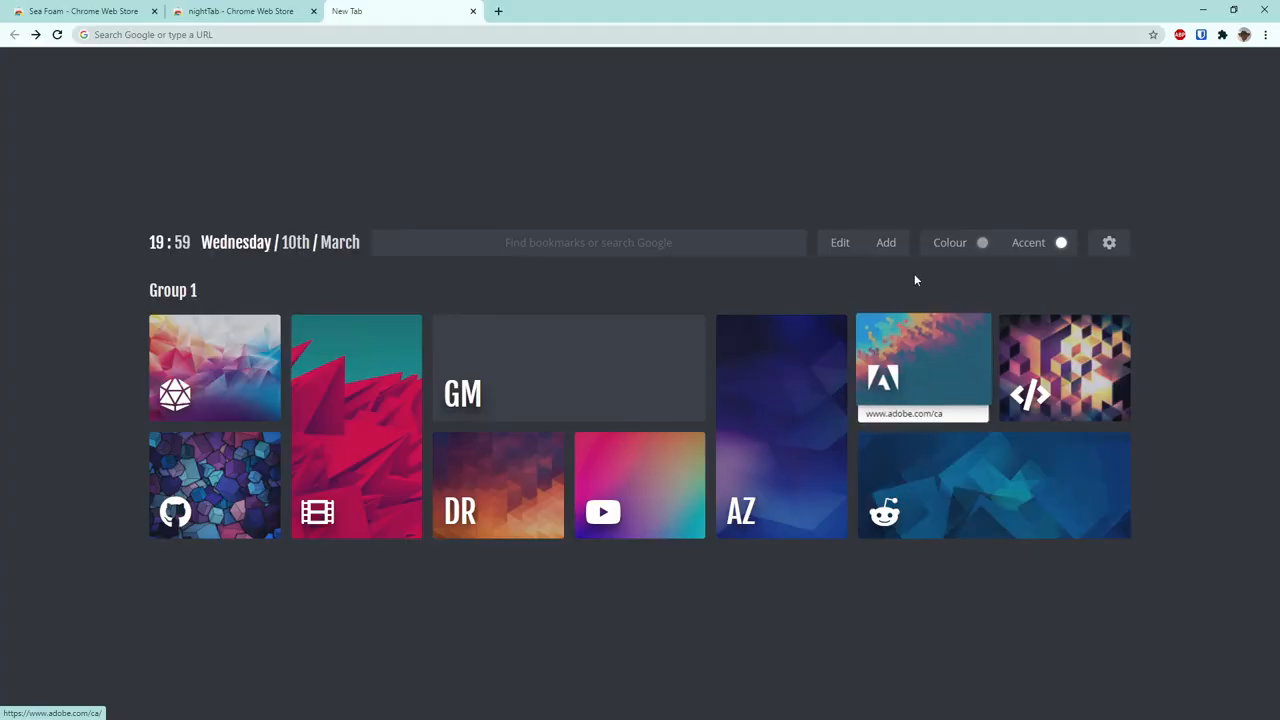
Step: Turn on edit mode, set the Netflix bookmark's visual element alignment to centre in its advanced controls, and save it
left_click(840, 243)
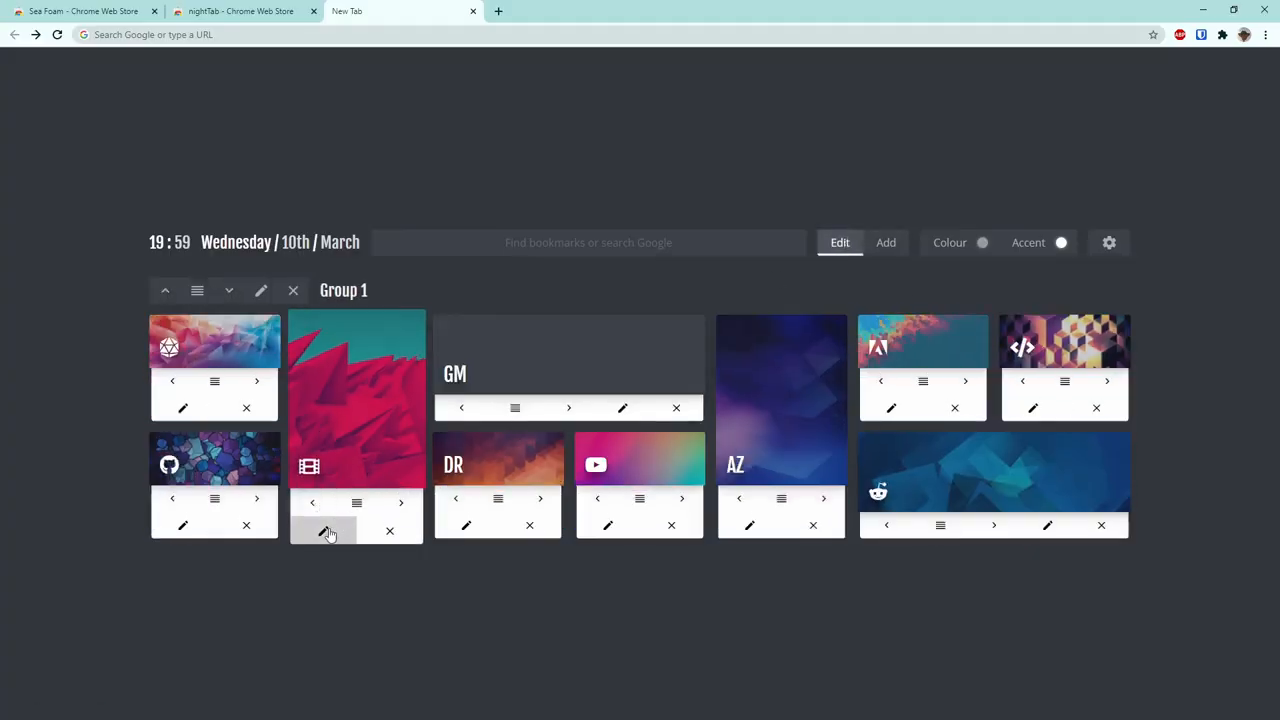
left_click(327, 533)
scroll(515, 422, "down", 3)
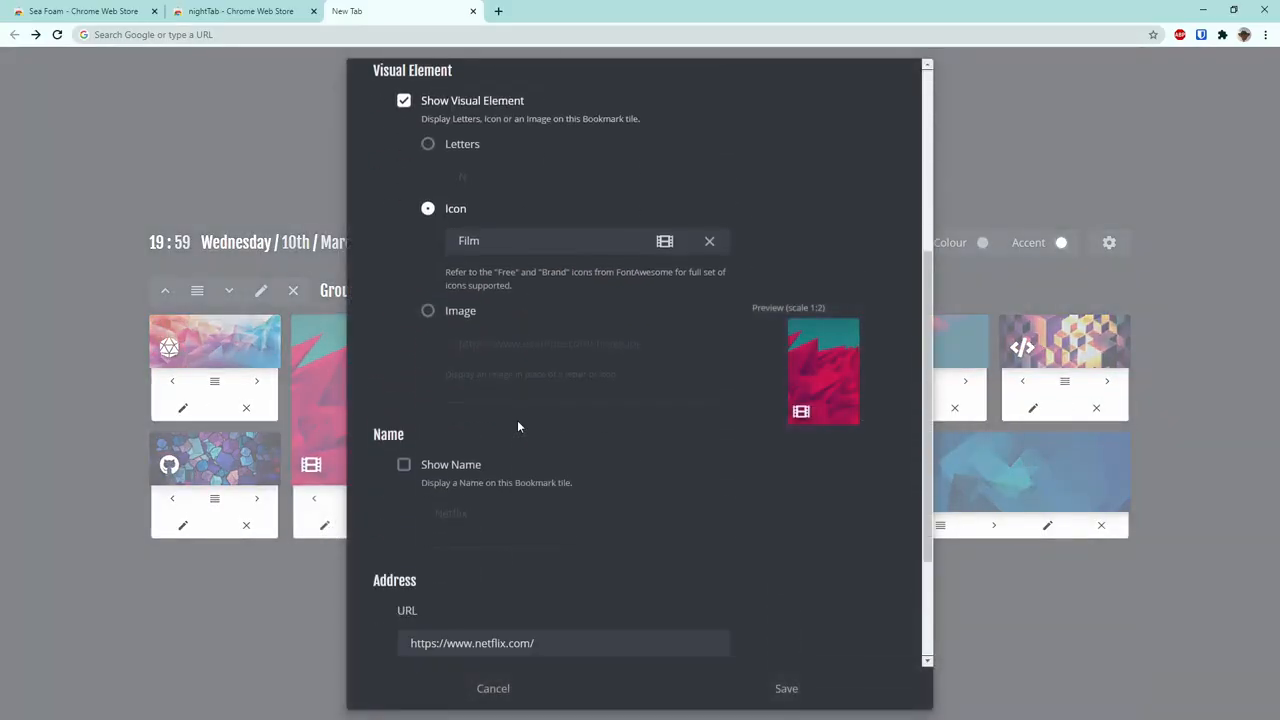
scroll(517, 426, "down", 2)
left_click(540, 561)
scroll(550, 454, "down", 3)
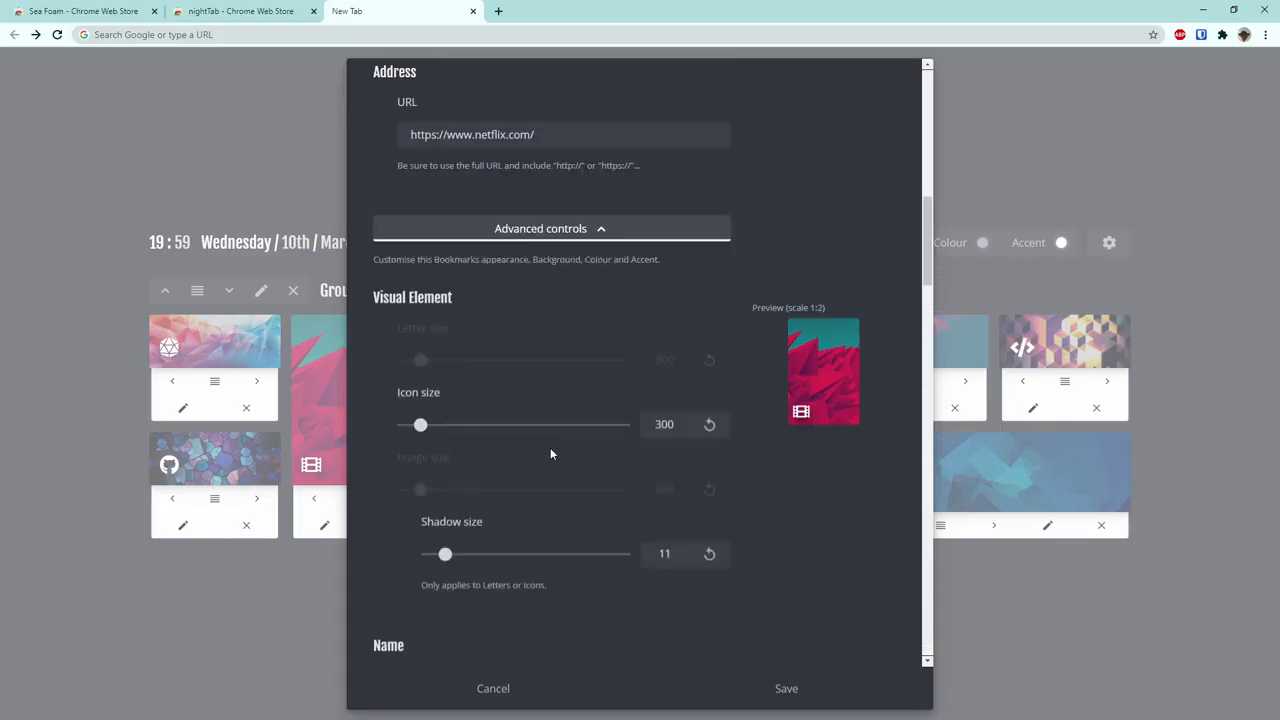
scroll(550, 452, "down", 4)
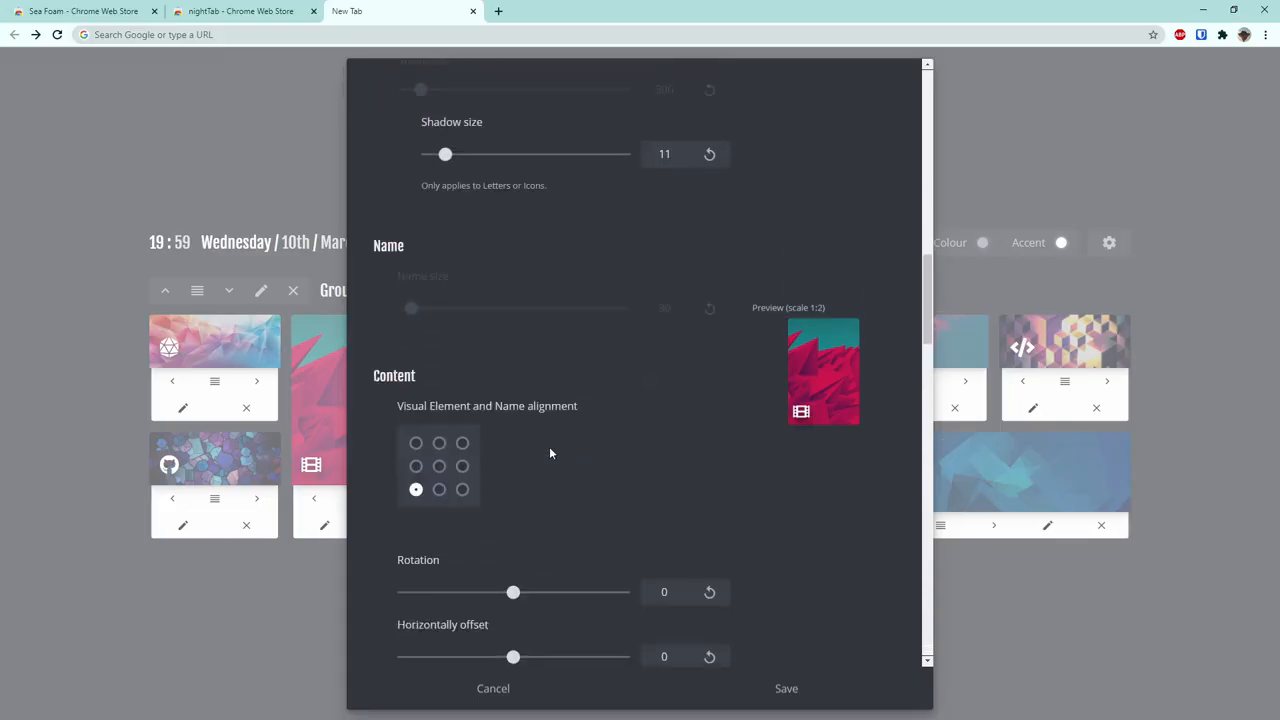
left_click(439, 466)
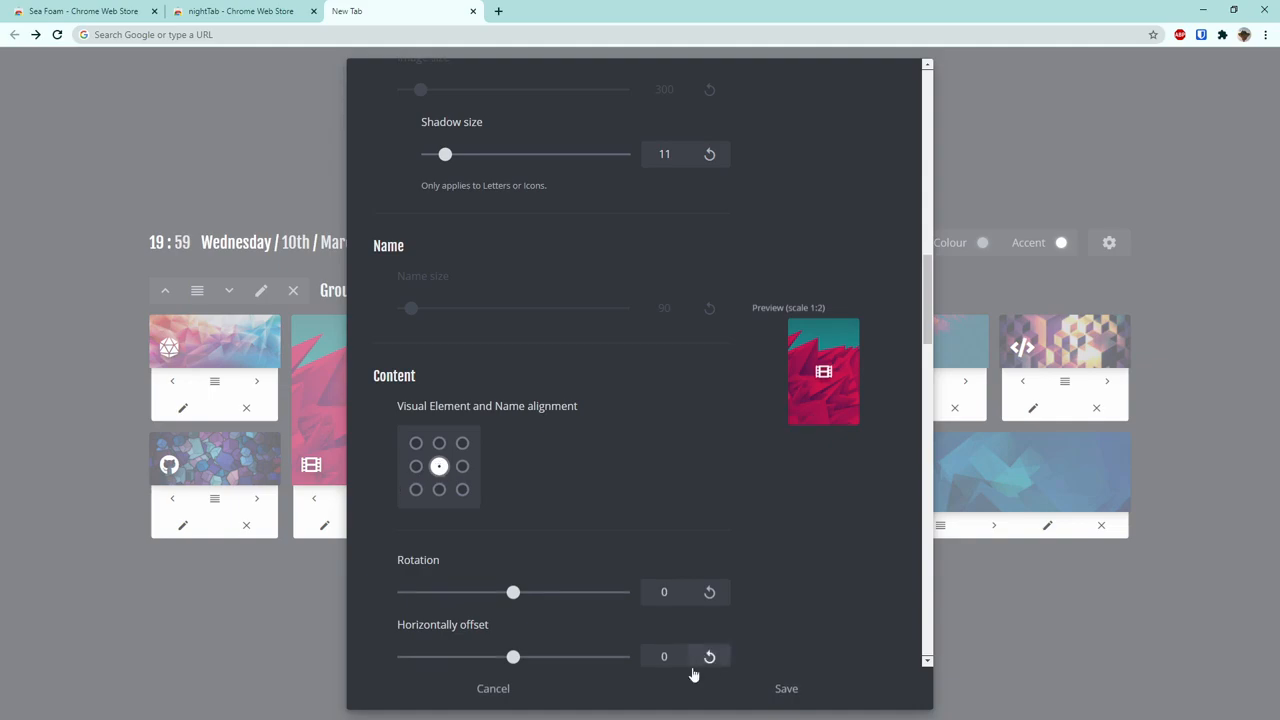
left_click(735, 688)
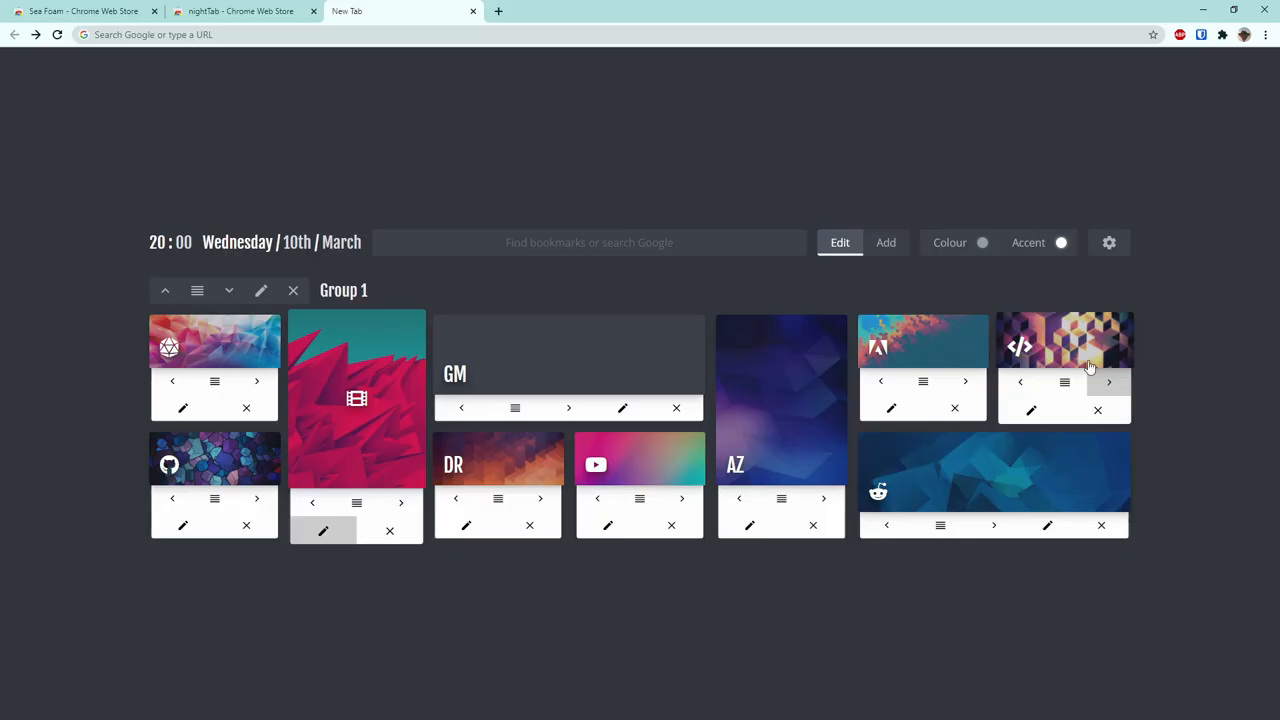
Step: In the bookmark content settings, apply the bottom-left visual element and name alignment to all bookmarks
left_click(1106, 244)
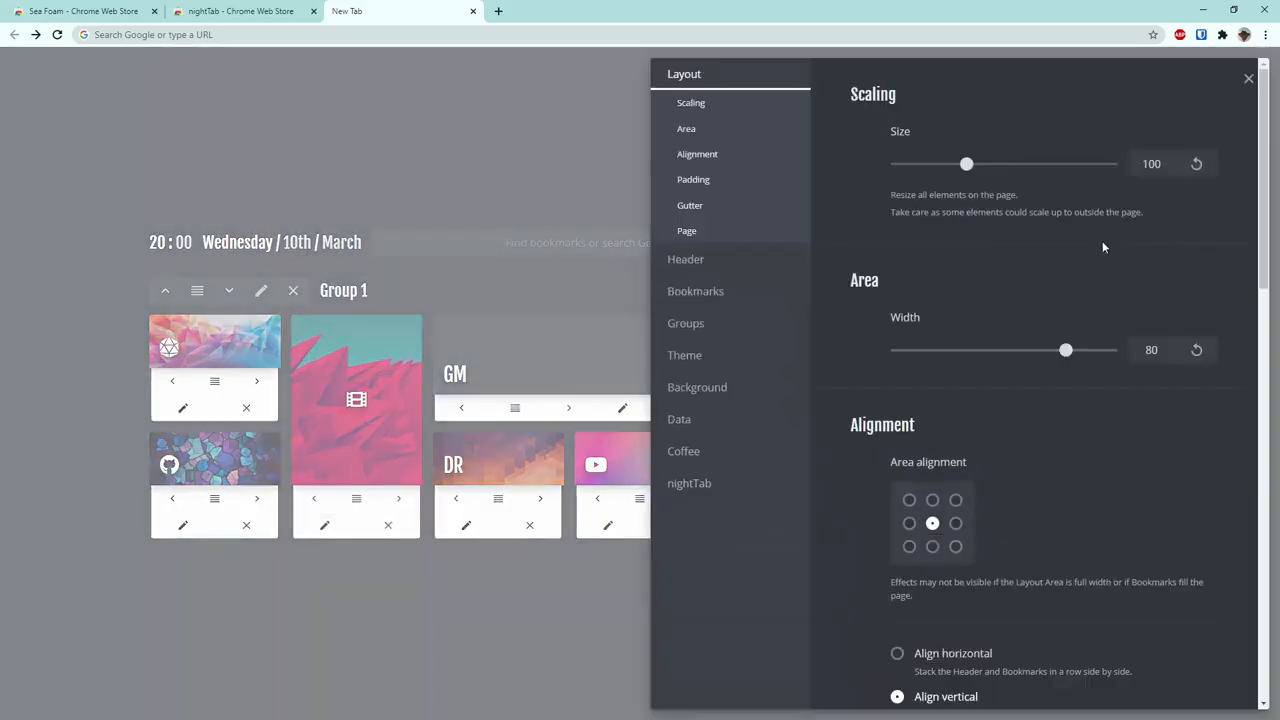
left_click(700, 293)
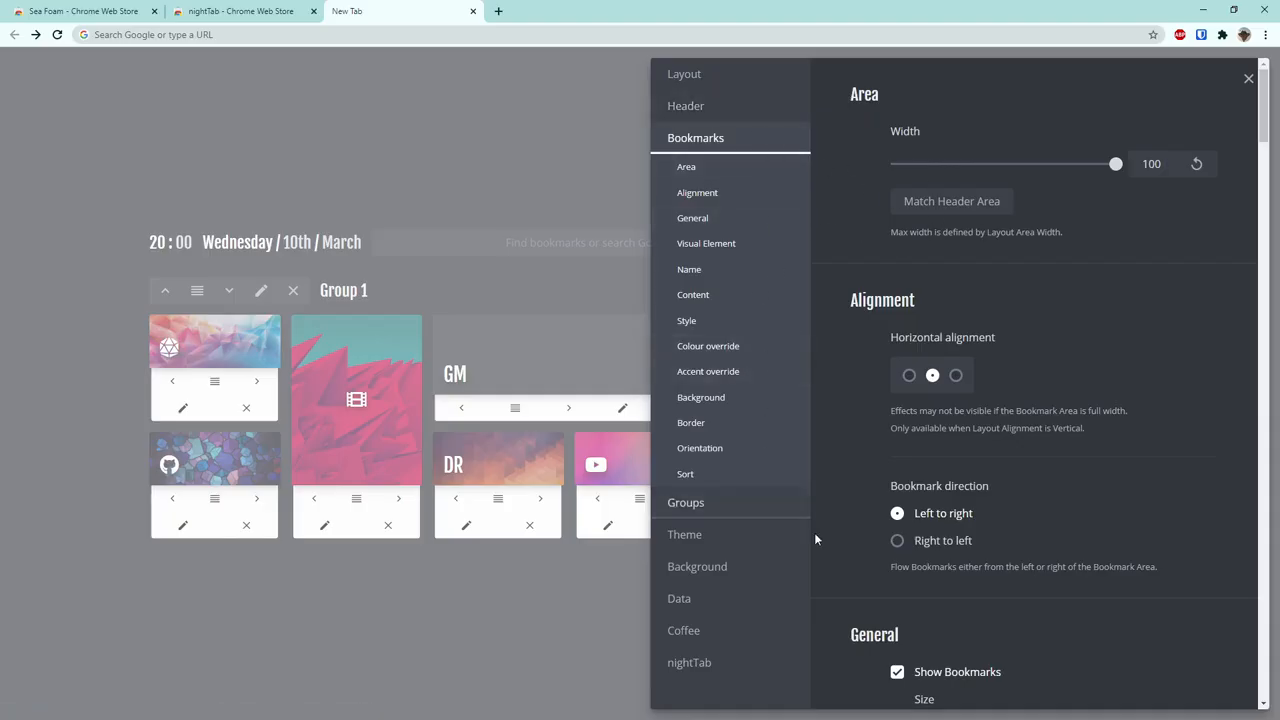
scroll(997, 305, "down", 1)
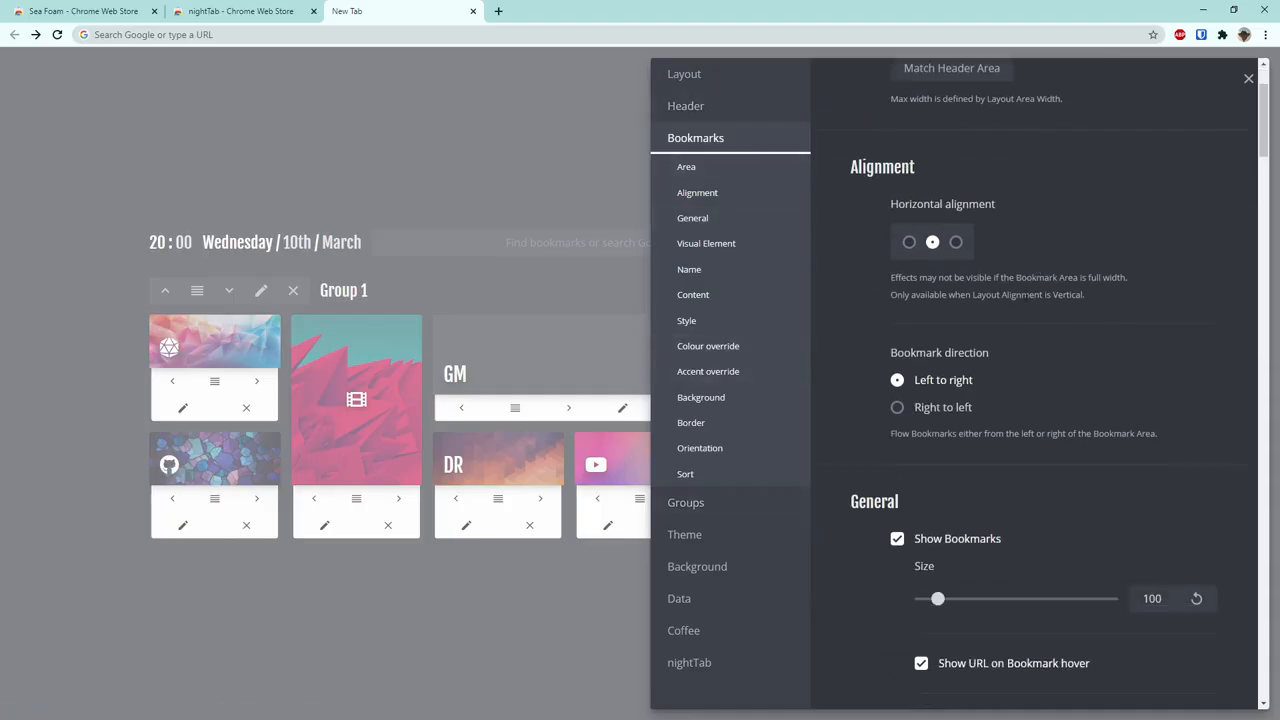
left_click(700, 295)
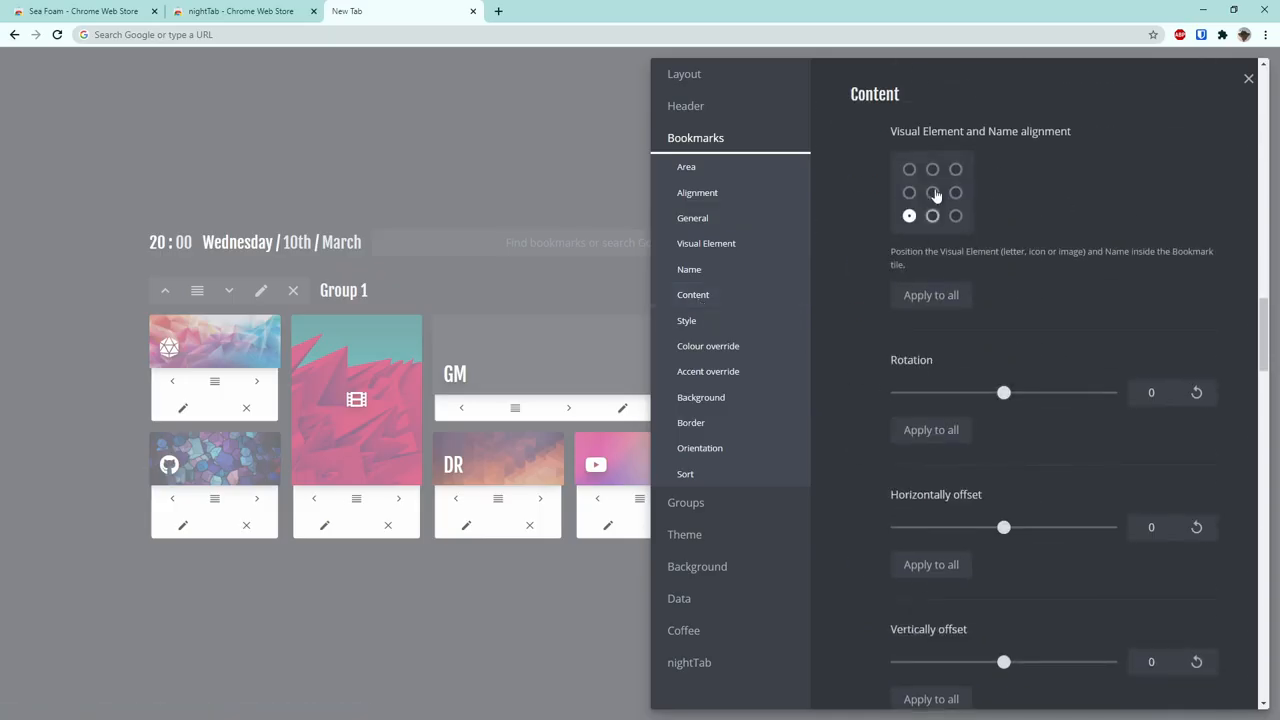
left_click(931, 295)
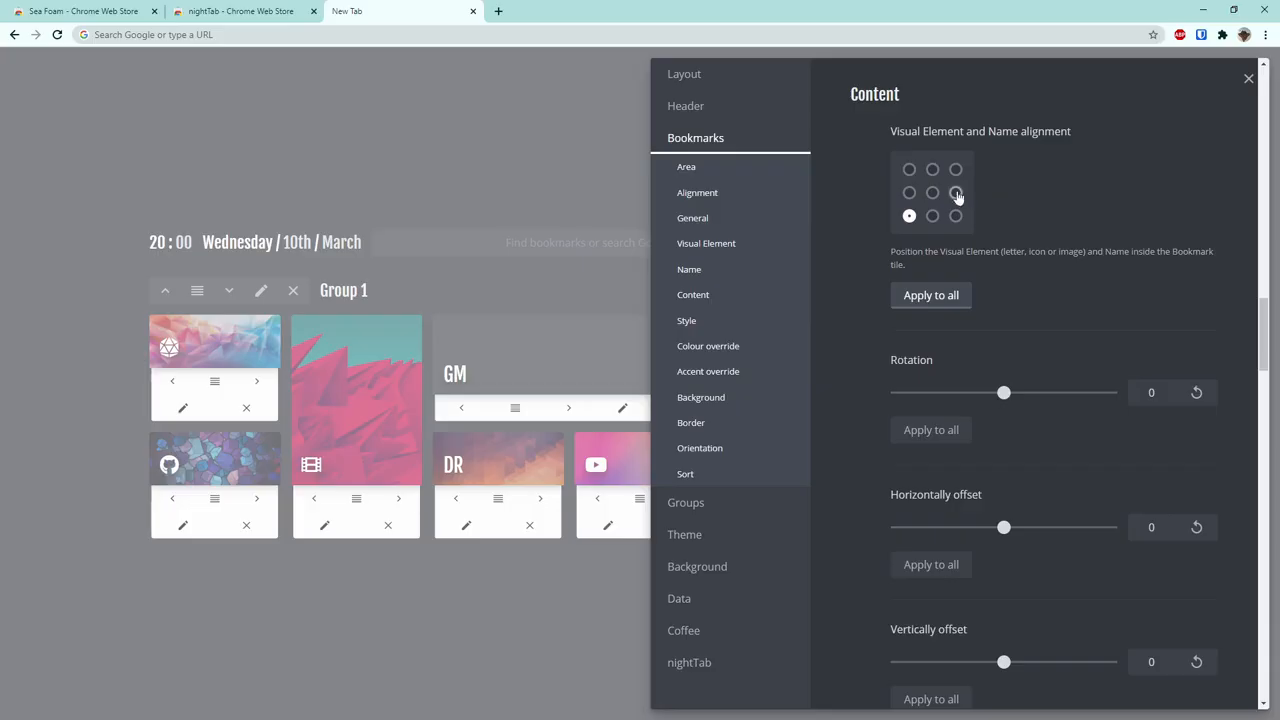
Step: Apply top-centre and then bottom-right visual element alignment to all bookmarks, close the settings and turn off edit mode
left_click(932, 169)
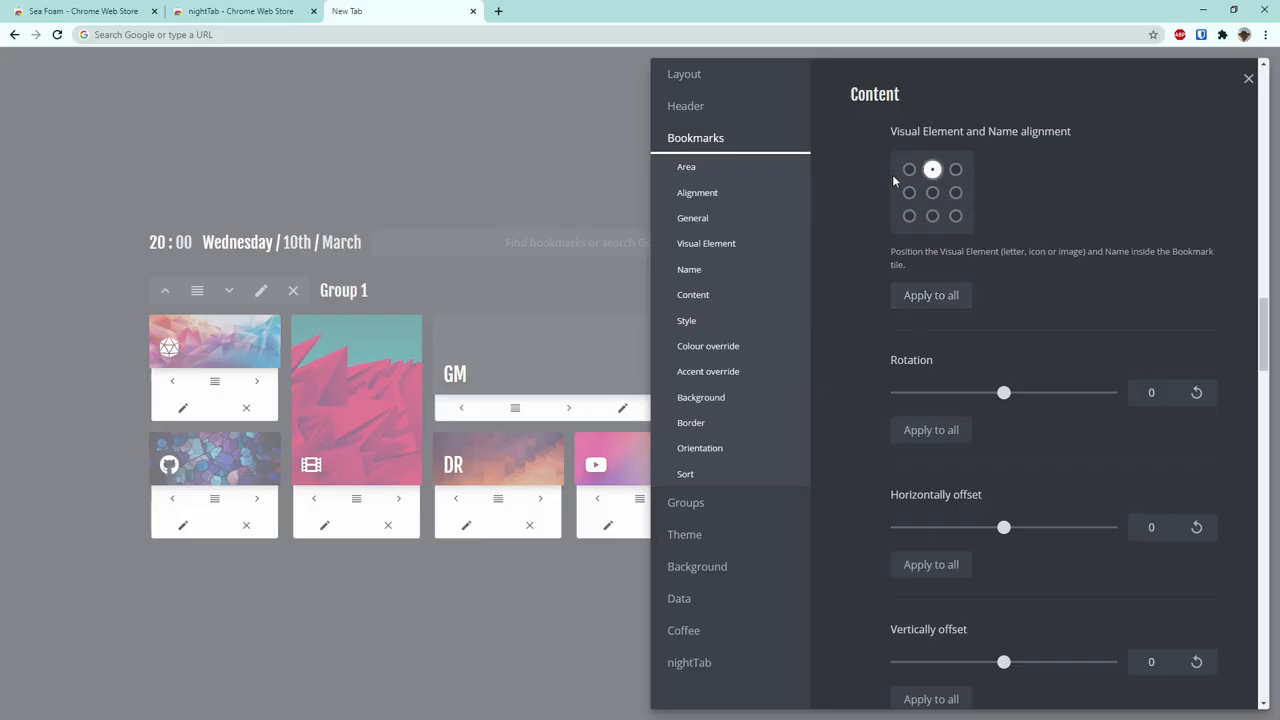
left_click(933, 300)
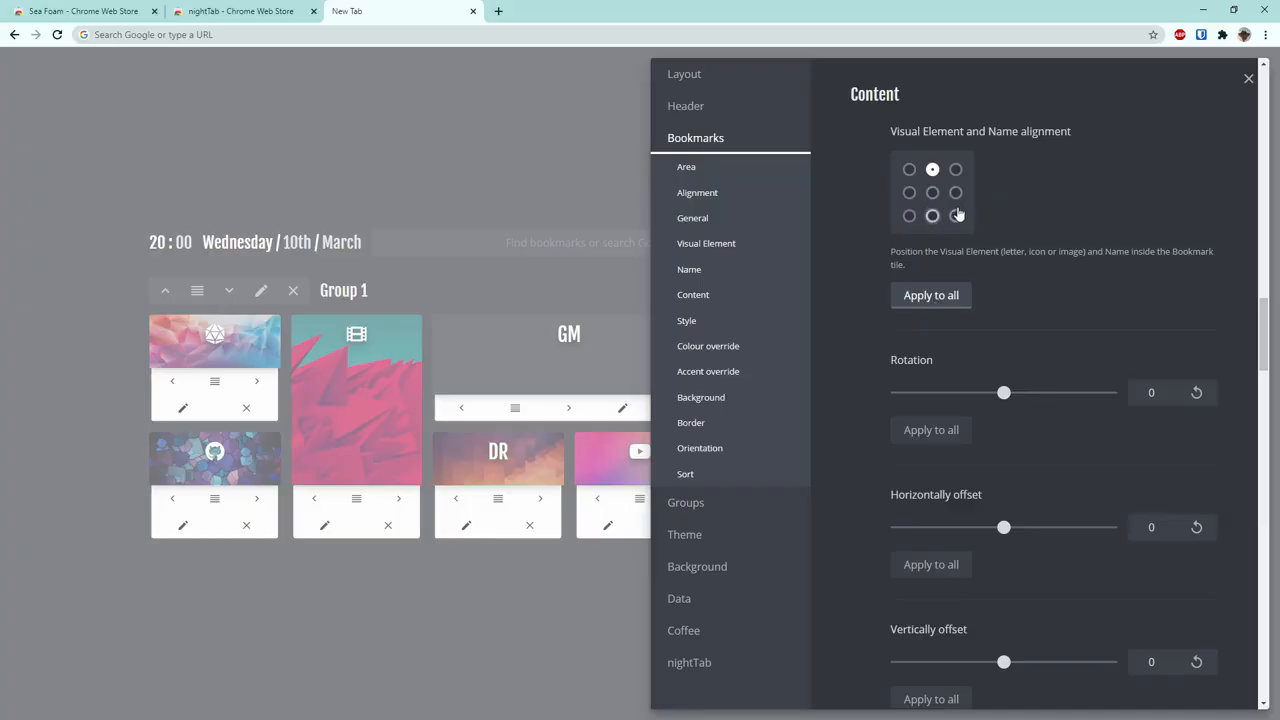
left_click(957, 214)
left_click(942, 293)
left_click(1247, 78)
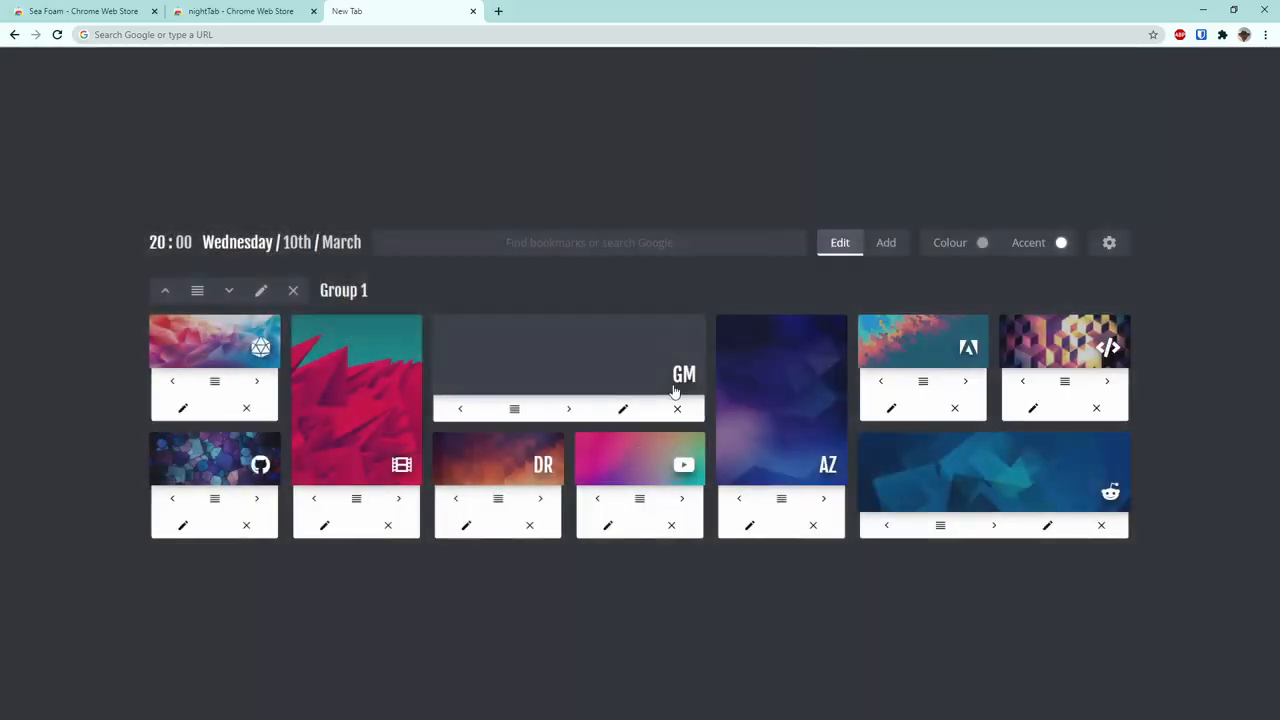
left_click(843, 242)
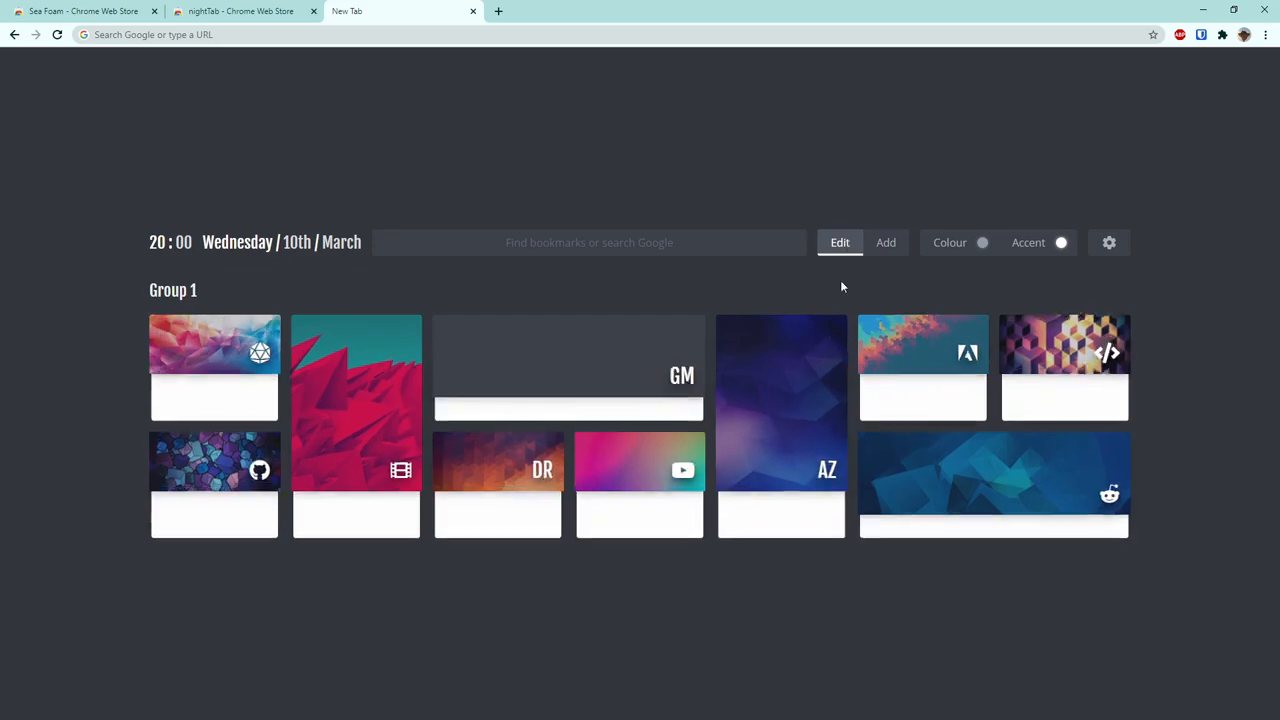
Step: With edit mode off, apply the bottom-left visual element and name alignment to all bookmarks again
left_click(845, 246)
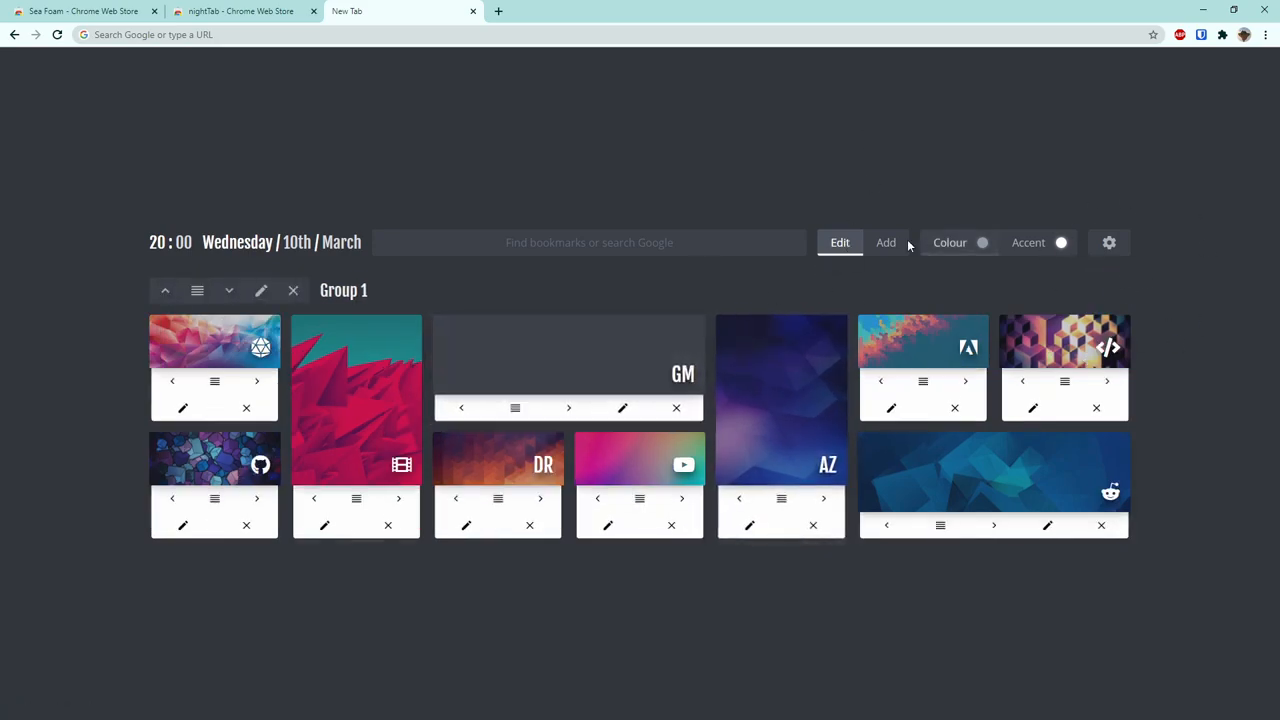
left_click(839, 244)
left_click(1109, 242)
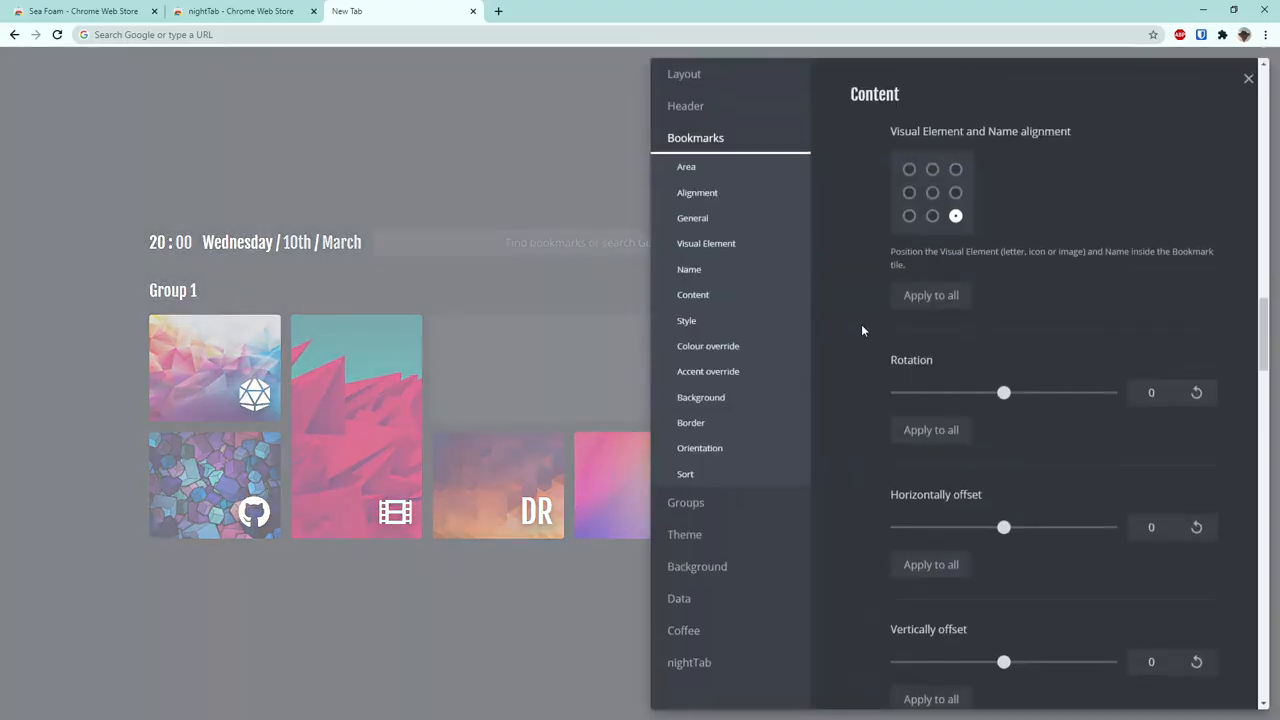
left_click(909, 216)
left_click(918, 295)
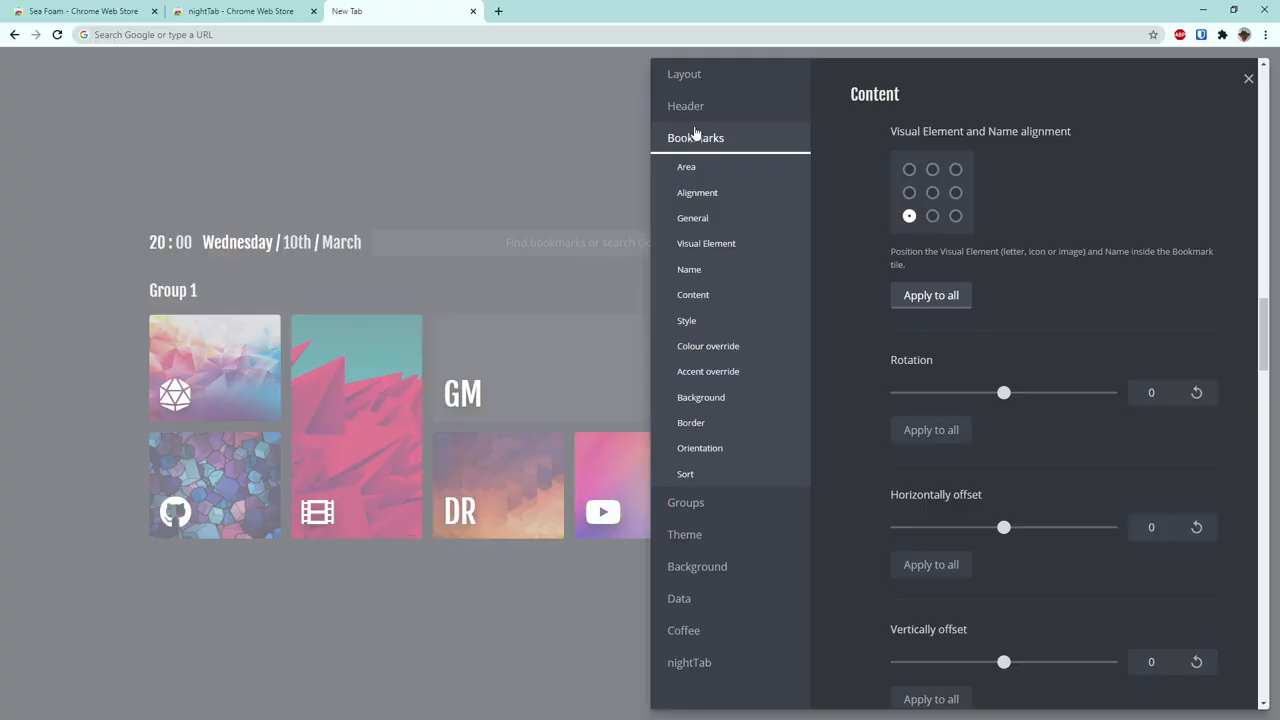
Step: Import the NiceWhiteMinimalistic.json backup from Downloads to replace the current page setup
left_click(690, 600)
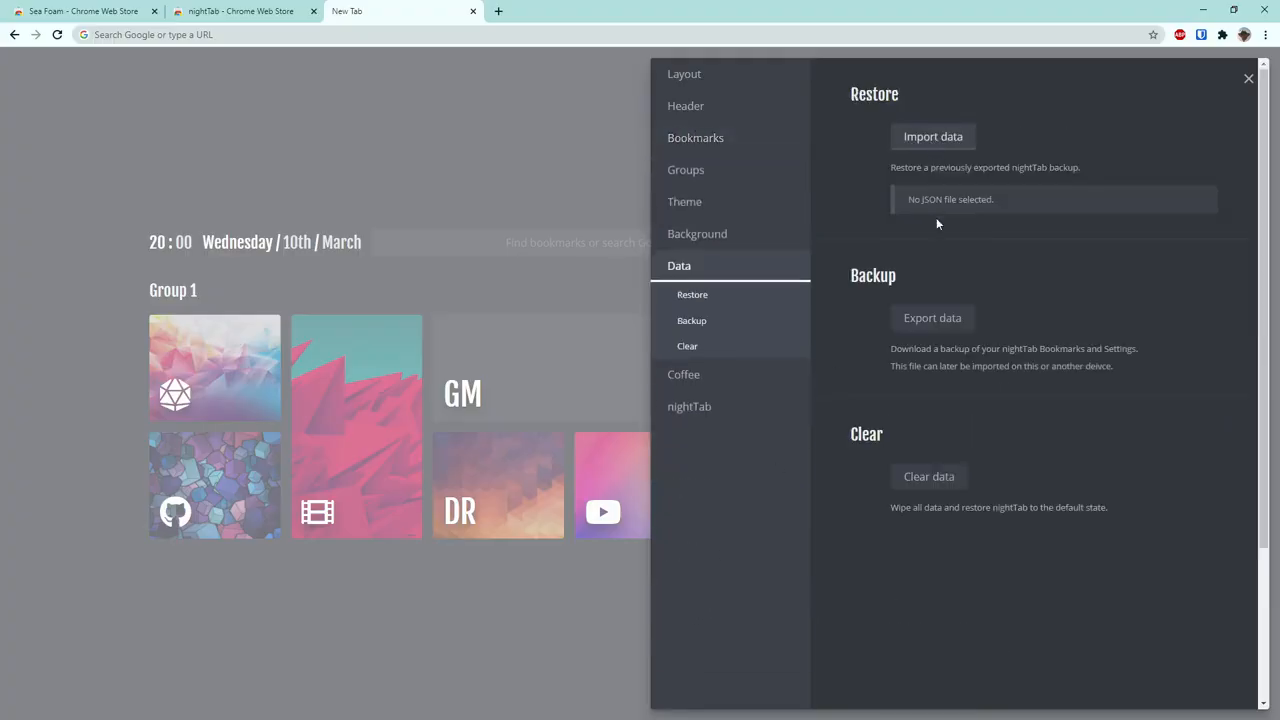
left_click(932, 138)
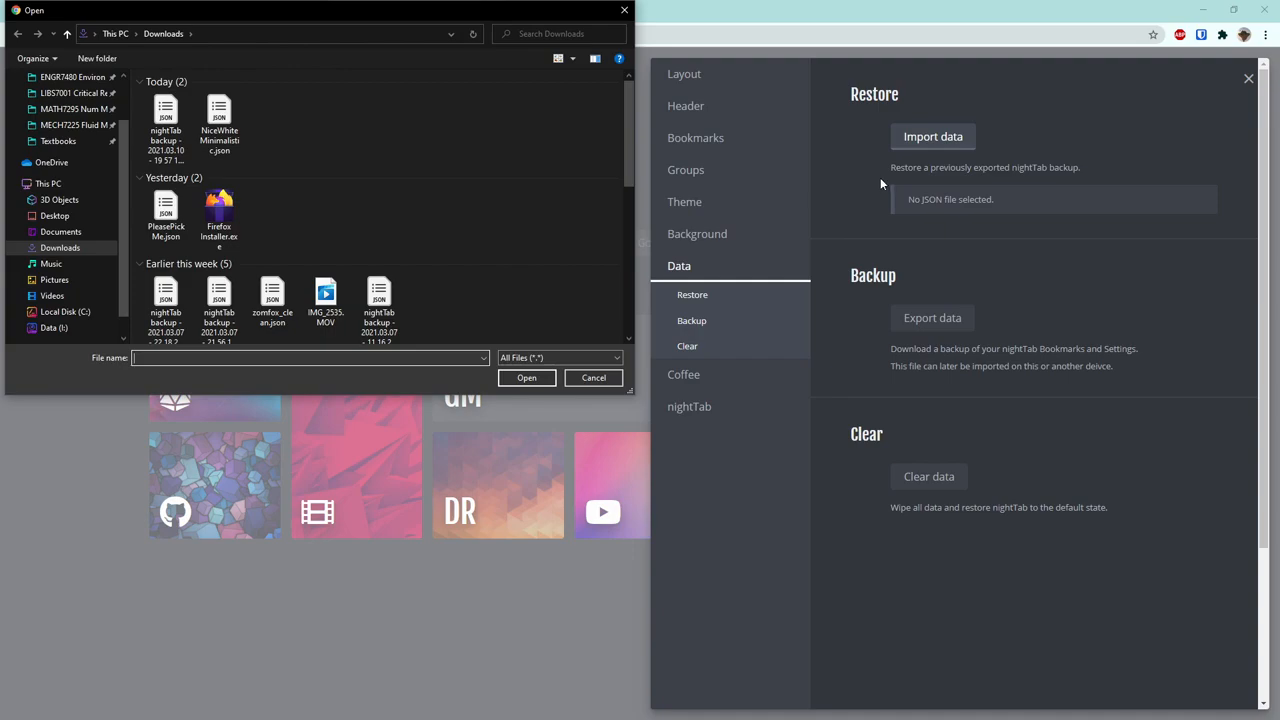
double_click(229, 141)
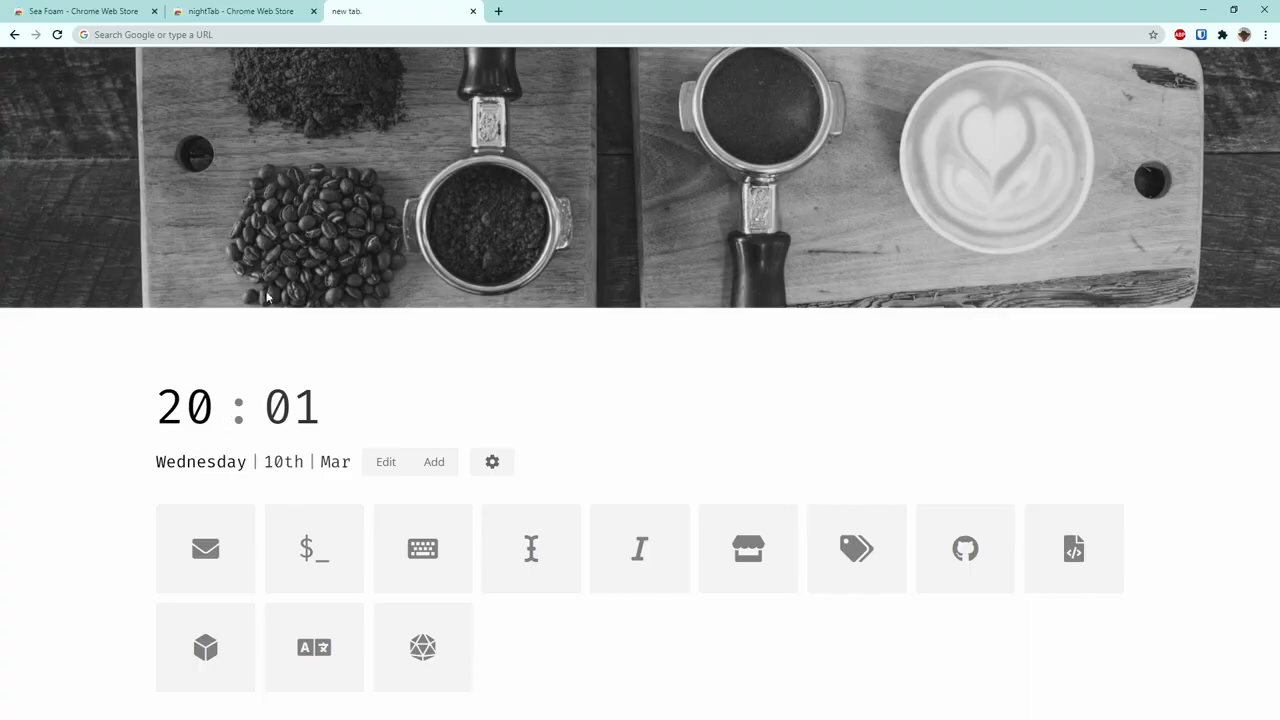
Step: In the layout settings, try a scaling size of 115 and an area width of 53
left_click(499, 472)
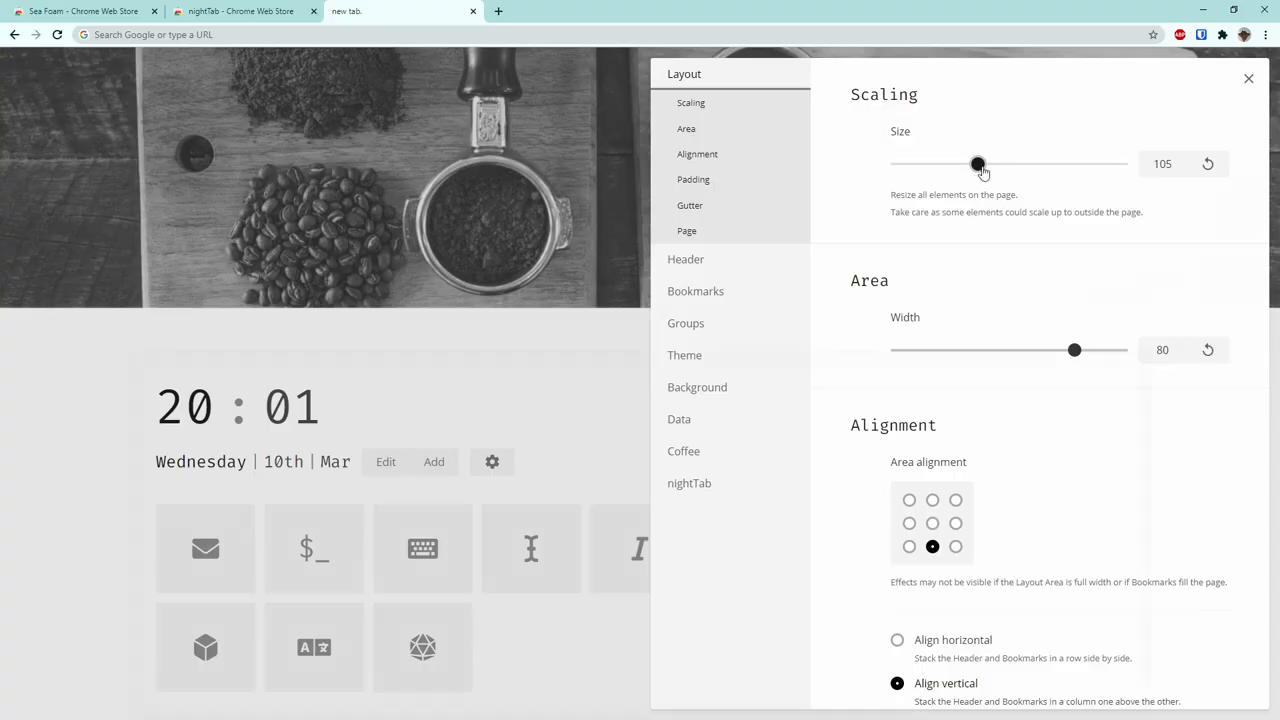
mouse_move(979, 164)
left_mouse_down()
mouse_move(1077, 163)
mouse_move(951, 160)
mouse_move(1077, 163)
mouse_move(993, 164)
left_mouse_up()
left_click_drag(1074, 350, 1040, 350)
scroll(1048, 367, "down", 2)
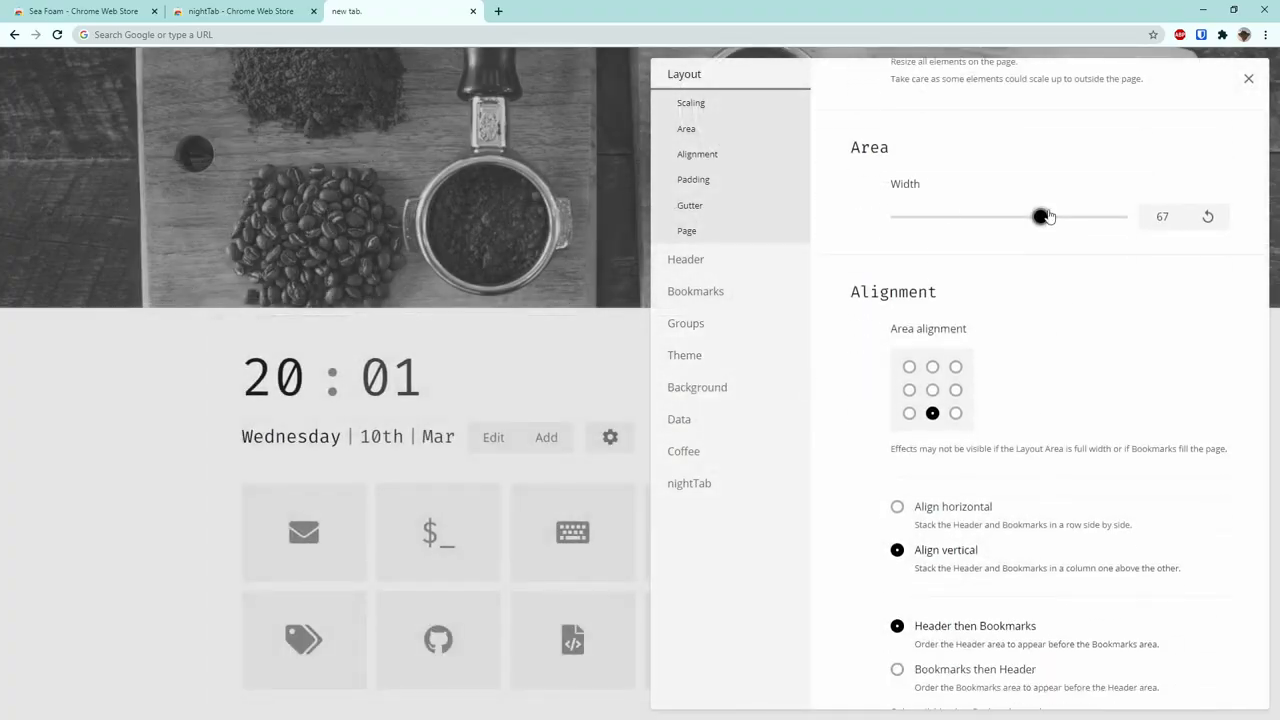
left_click_drag(1021, 222, 1017, 257)
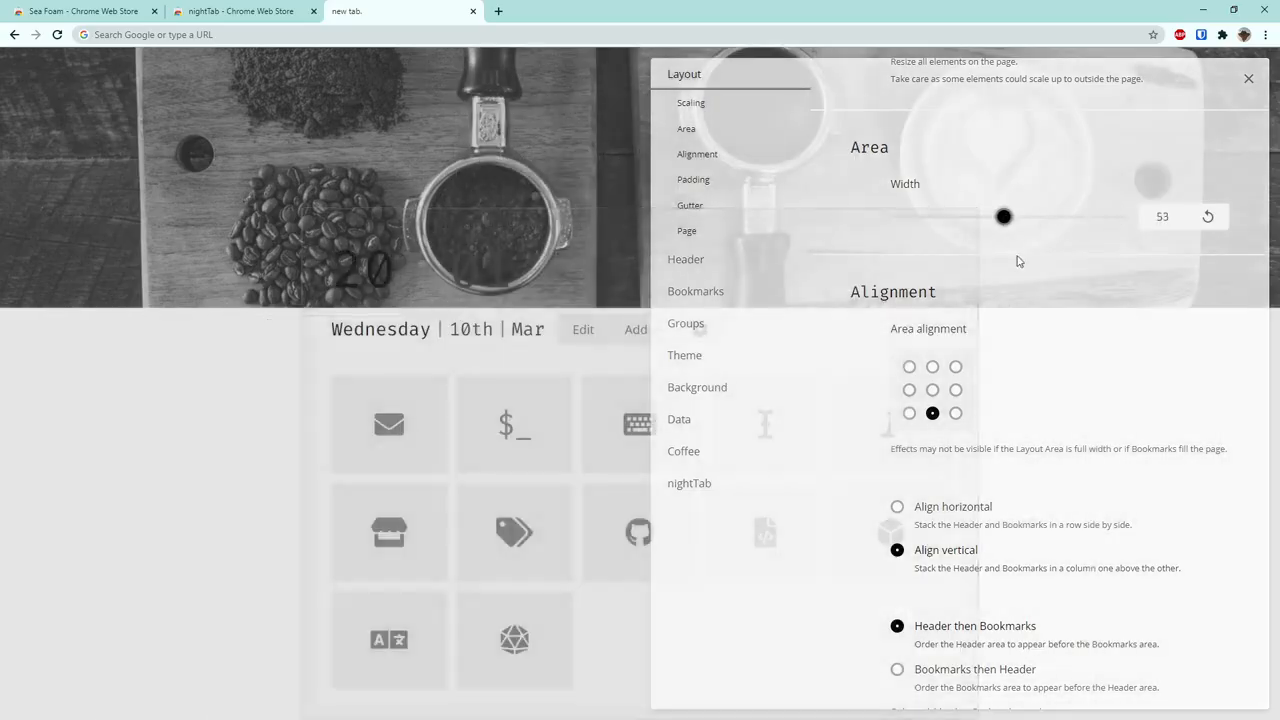
Step: Reset the layout area width and scaling size to their default values
left_click(1208, 218)
scroll(1150, 240, "up", 2)
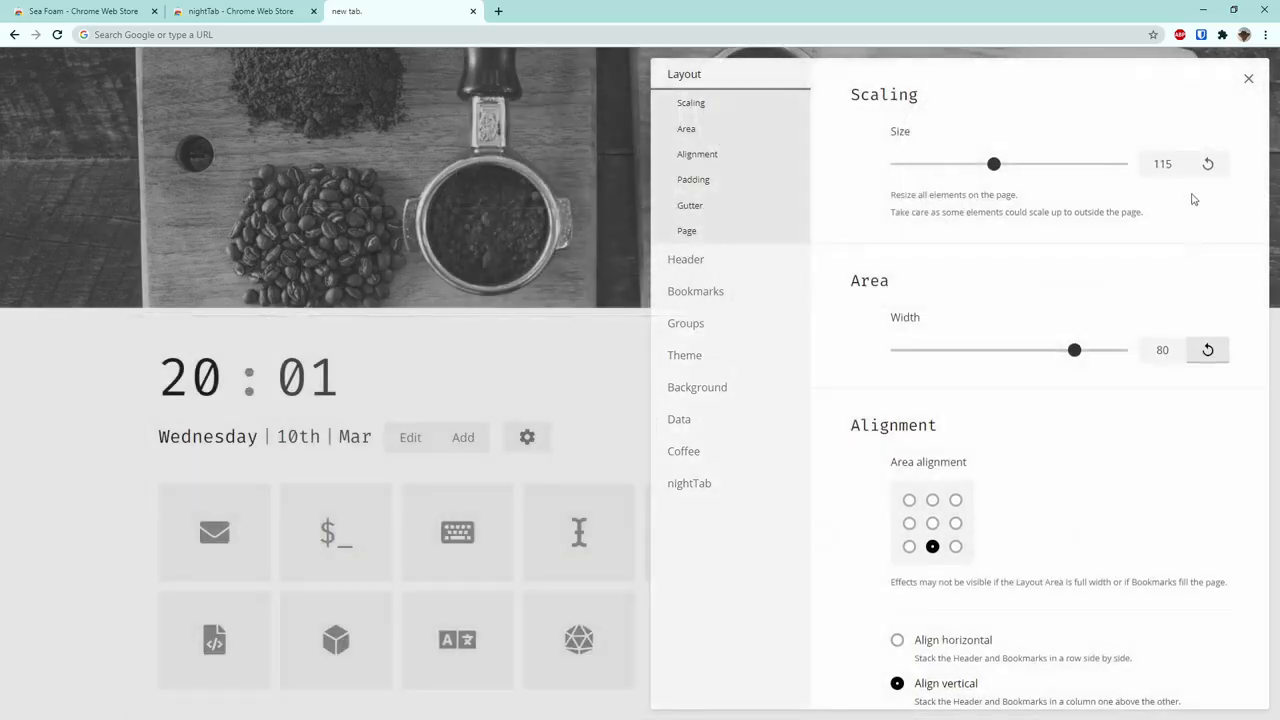
left_click(1208, 165)
Step: Try the top-left and bottom-left area alignments, ending on bottom-centre
scroll(1122, 380, "down", 2)
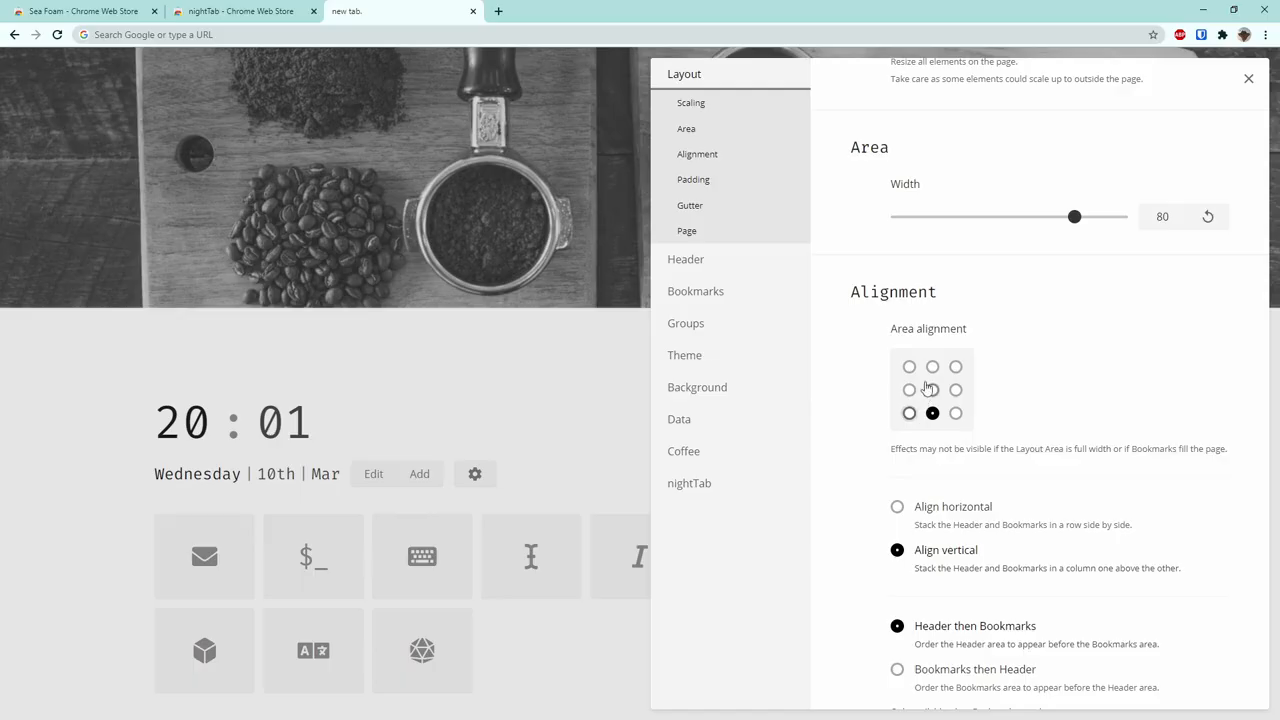
left_click(909, 367)
left_click(909, 412)
left_click(932, 413)
Step: Align the header and bookmarks horizontally side by side and close the settings
scroll(914, 406, "down", 4)
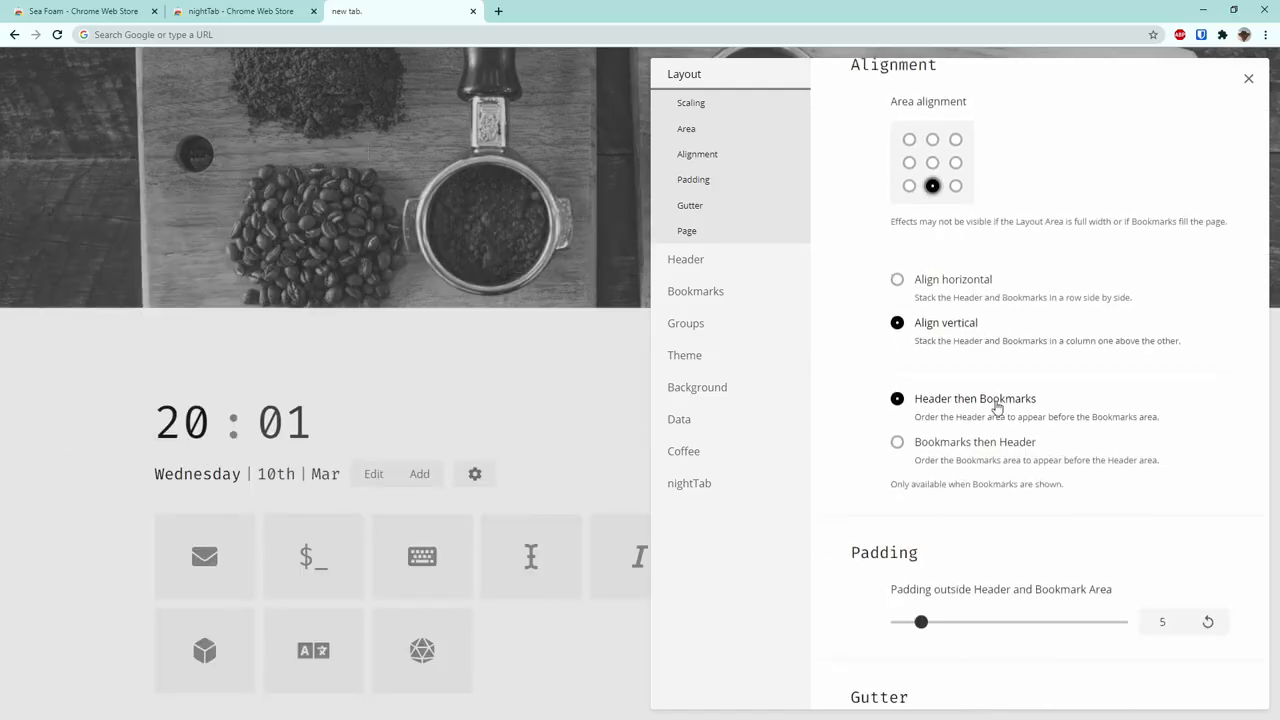
left_click(897, 240)
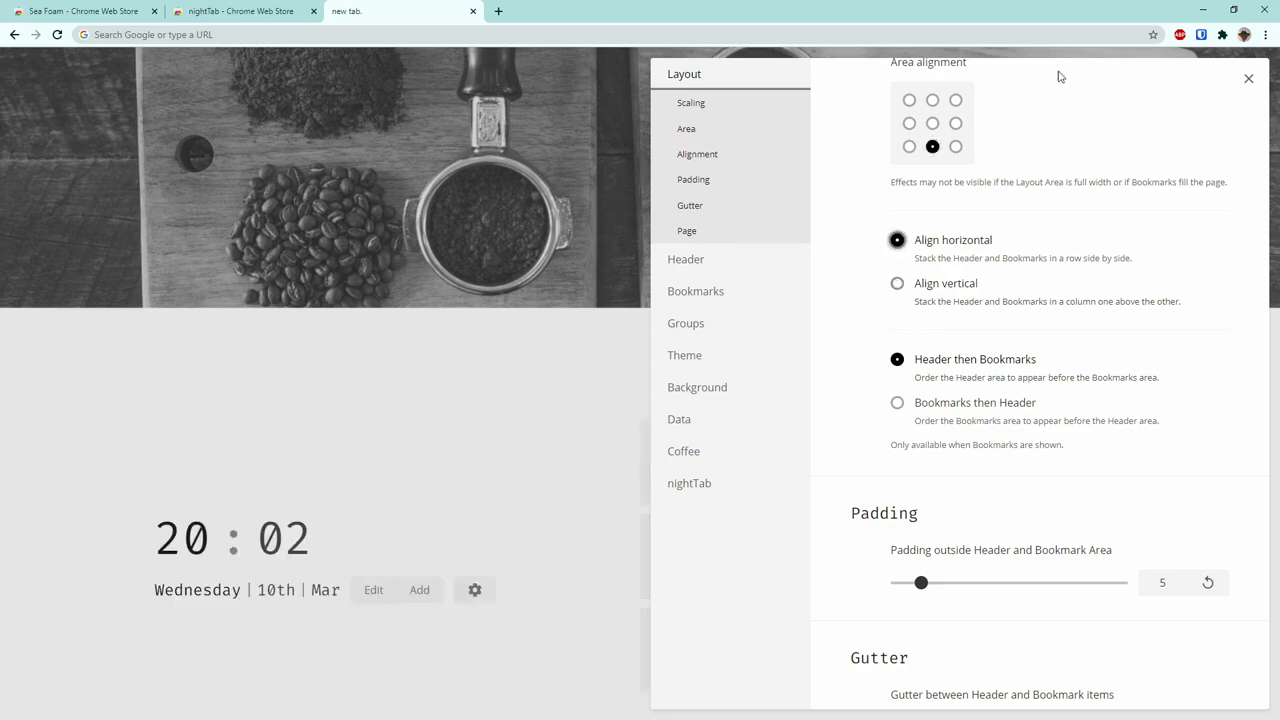
left_click(1249, 79)
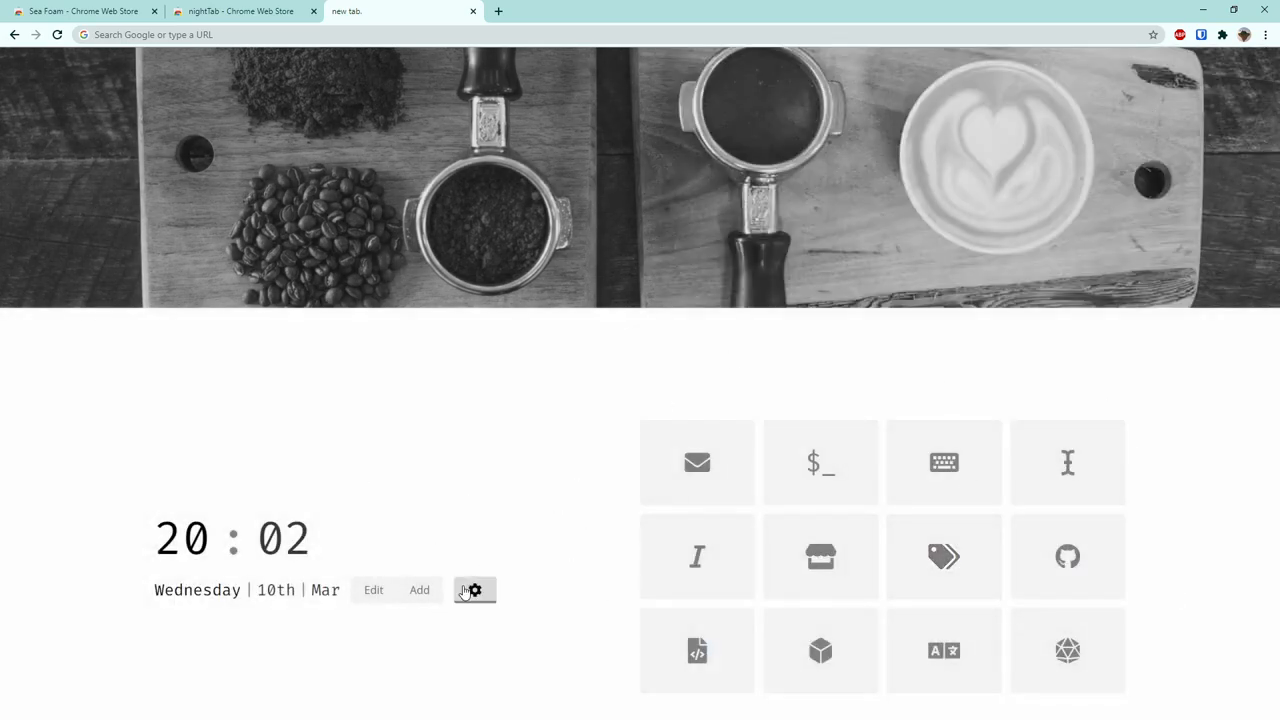
Step: Slightly increase the layout padding outside the header and bookmark area
left_click(476, 589)
scroll(943, 443, "down", 3)
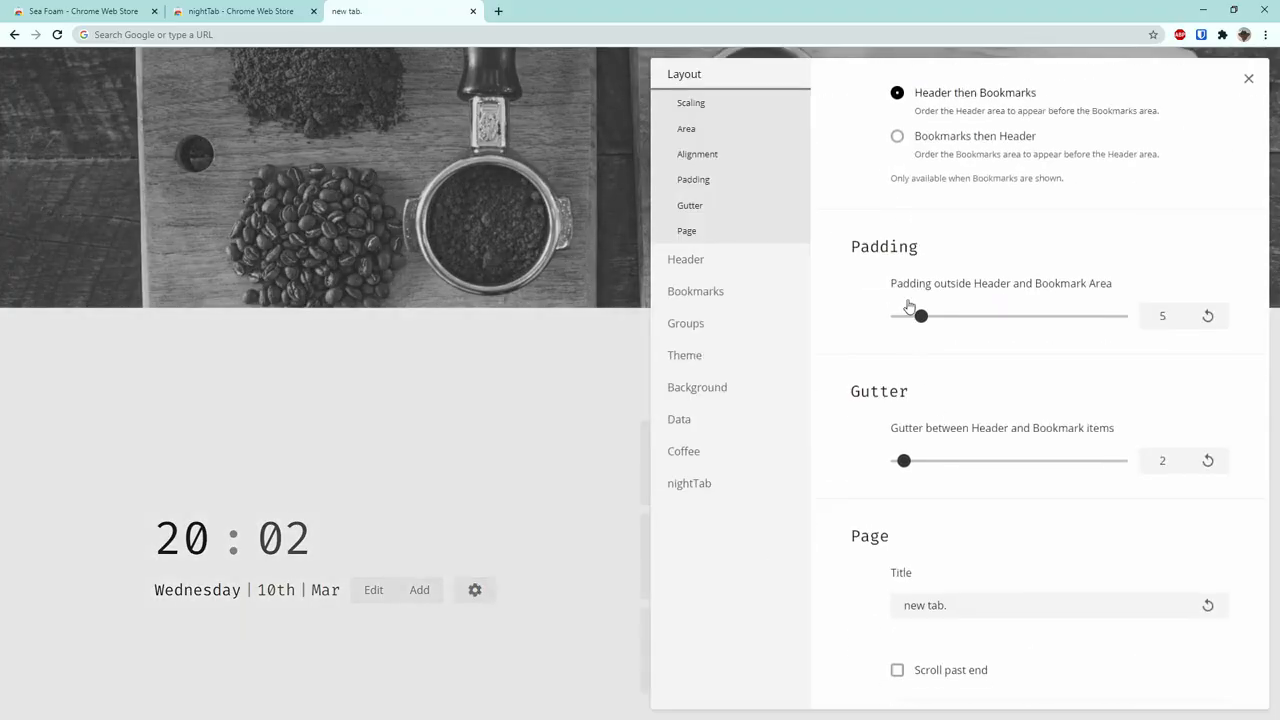
left_click_drag(922, 317, 930, 316)
Step: Examine the gutter and page options and the background colour and image URL settings, and close the settings
scroll(932, 485, "down", 3)
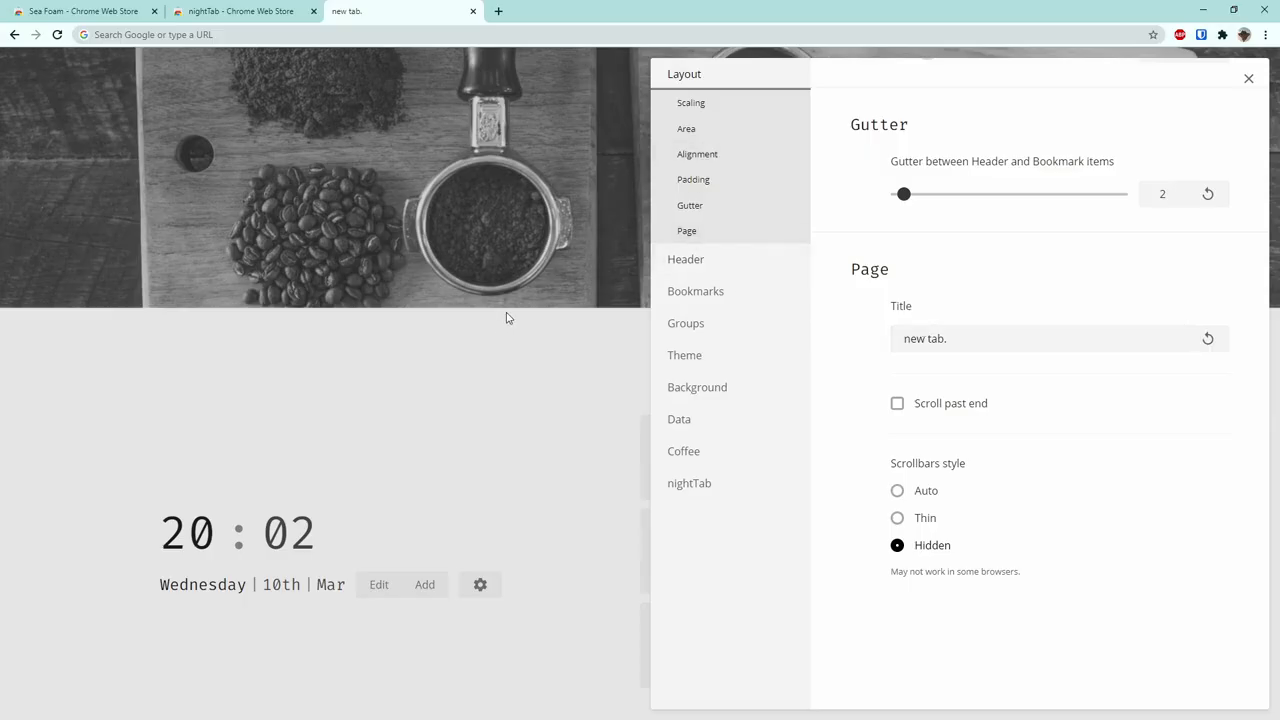
left_click(695, 385)
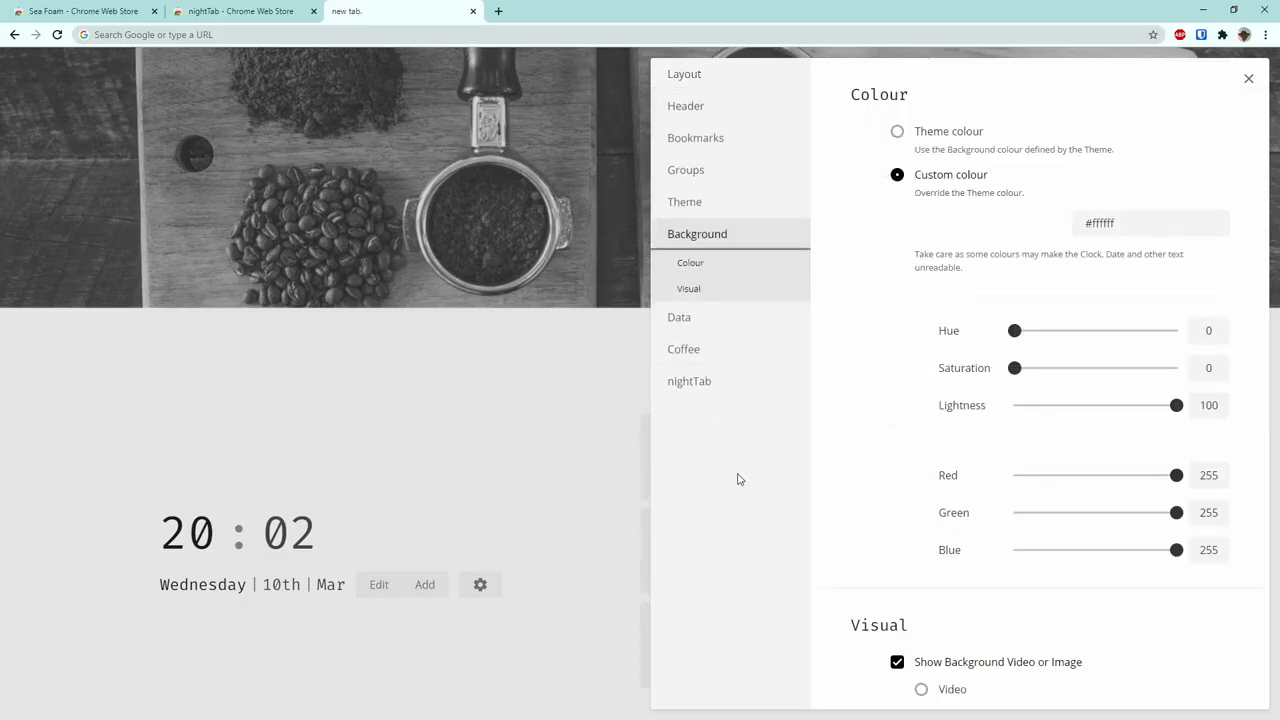
scroll(866, 443, "down", 3)
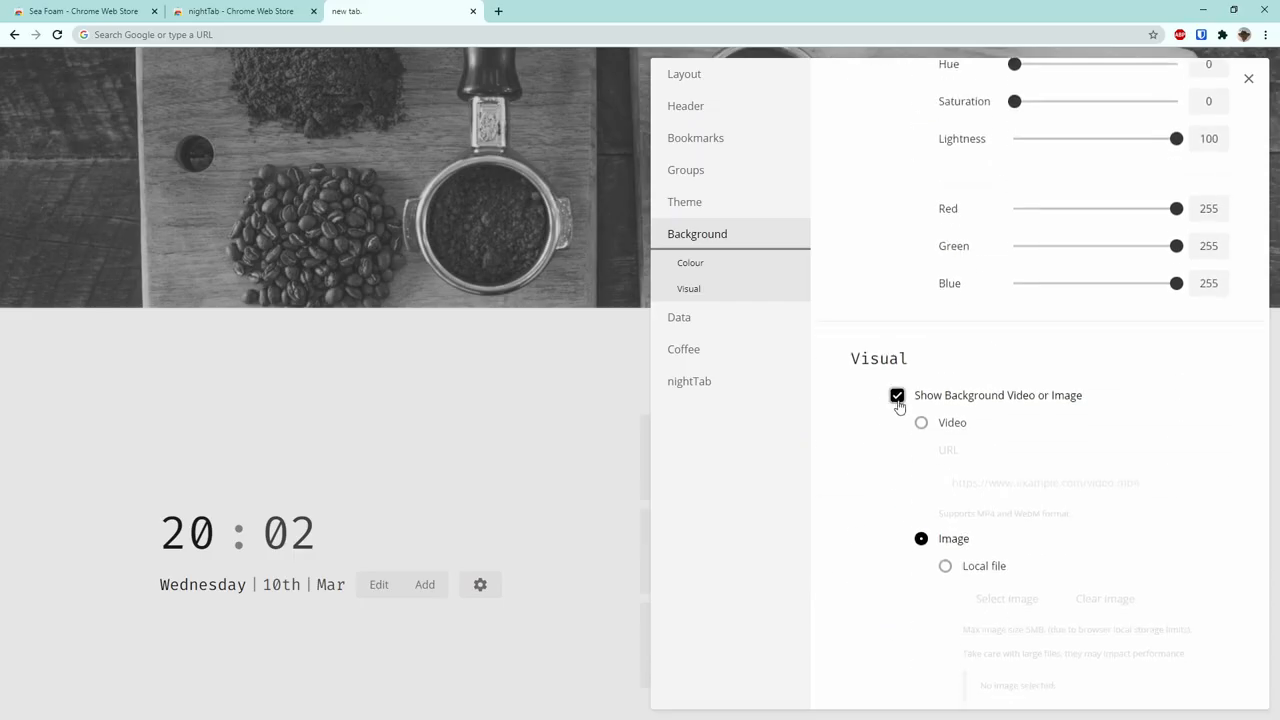
scroll(975, 520, "down", 2)
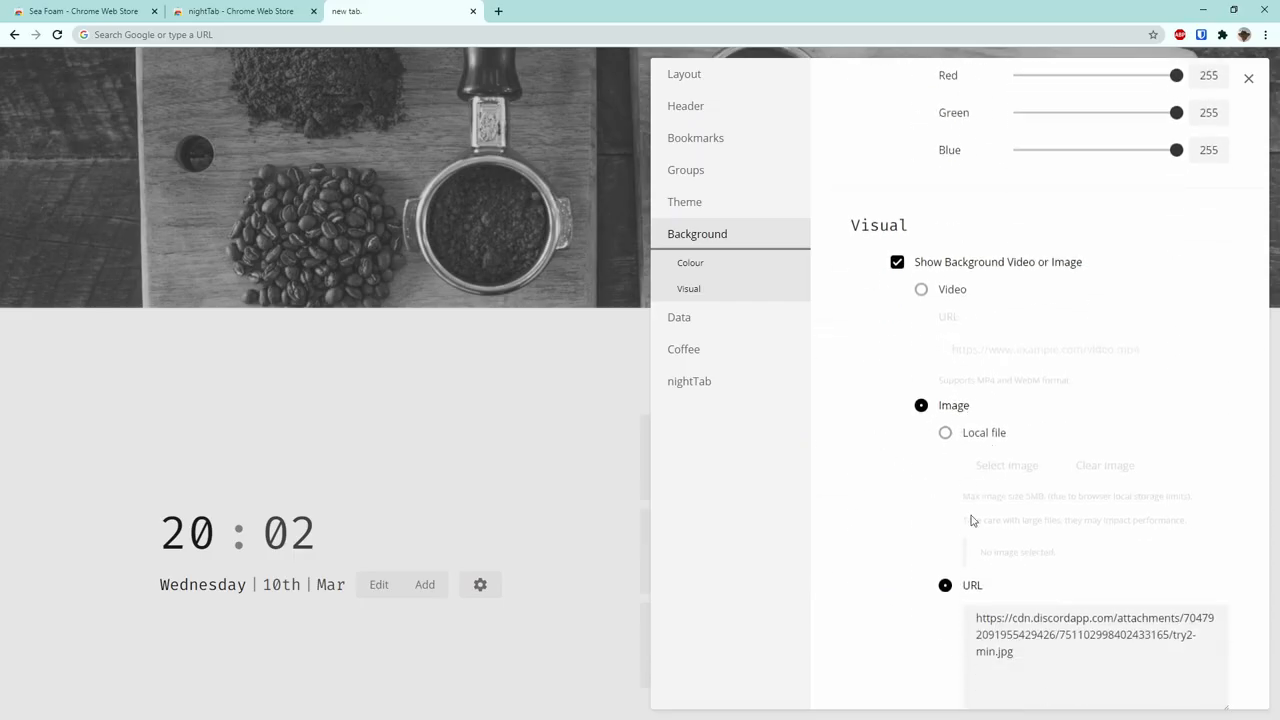
scroll(1000, 530, "down", 2)
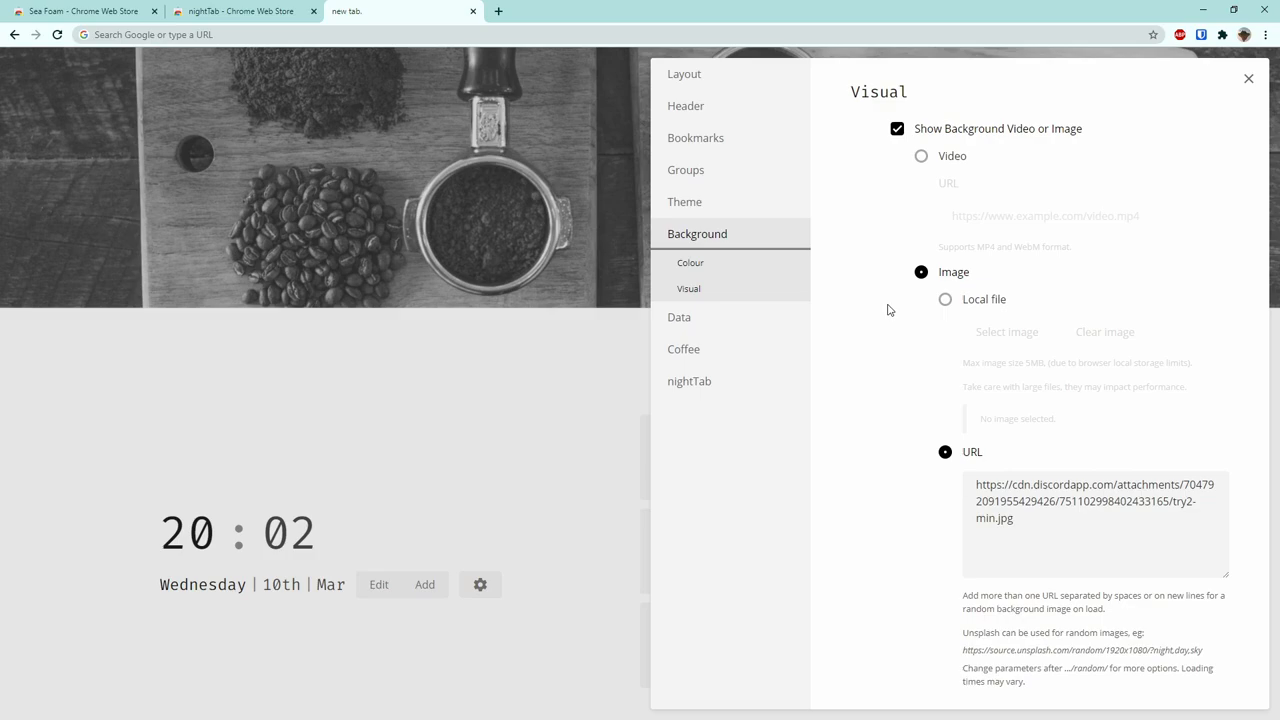
left_click(1248, 78)
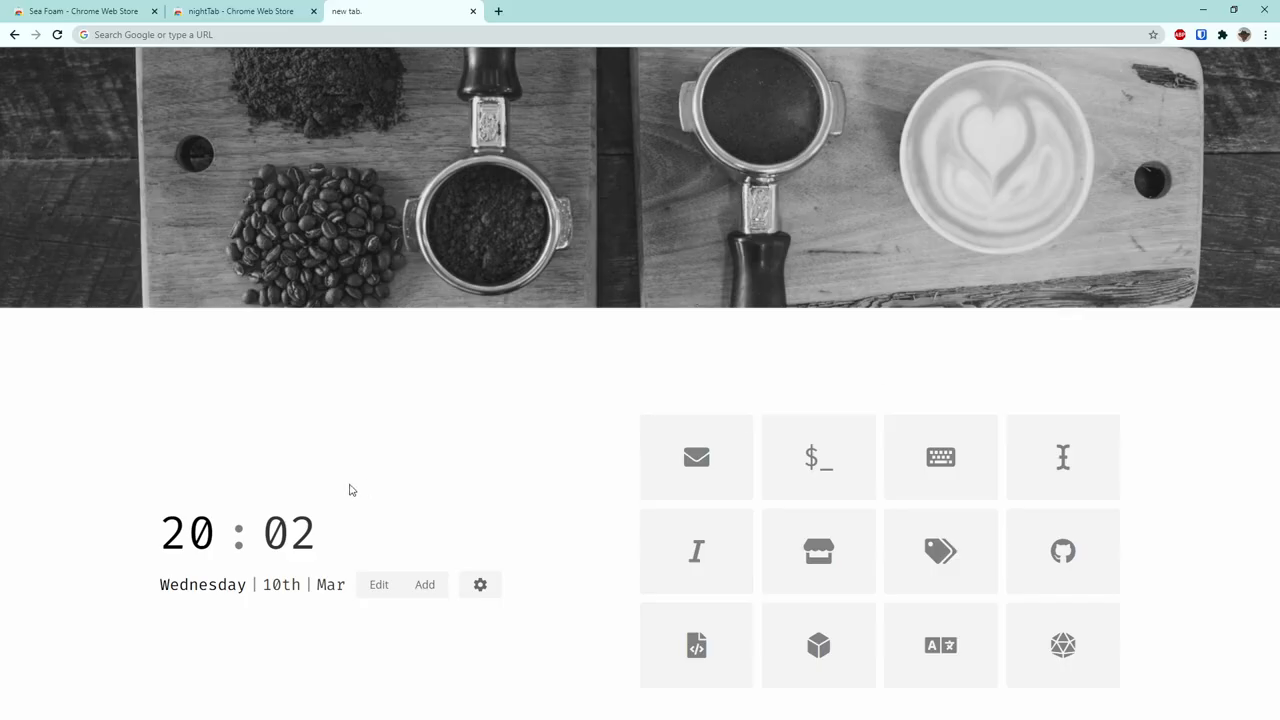
Step: Hide the Edit/Add control from the page header
left_click(482, 586)
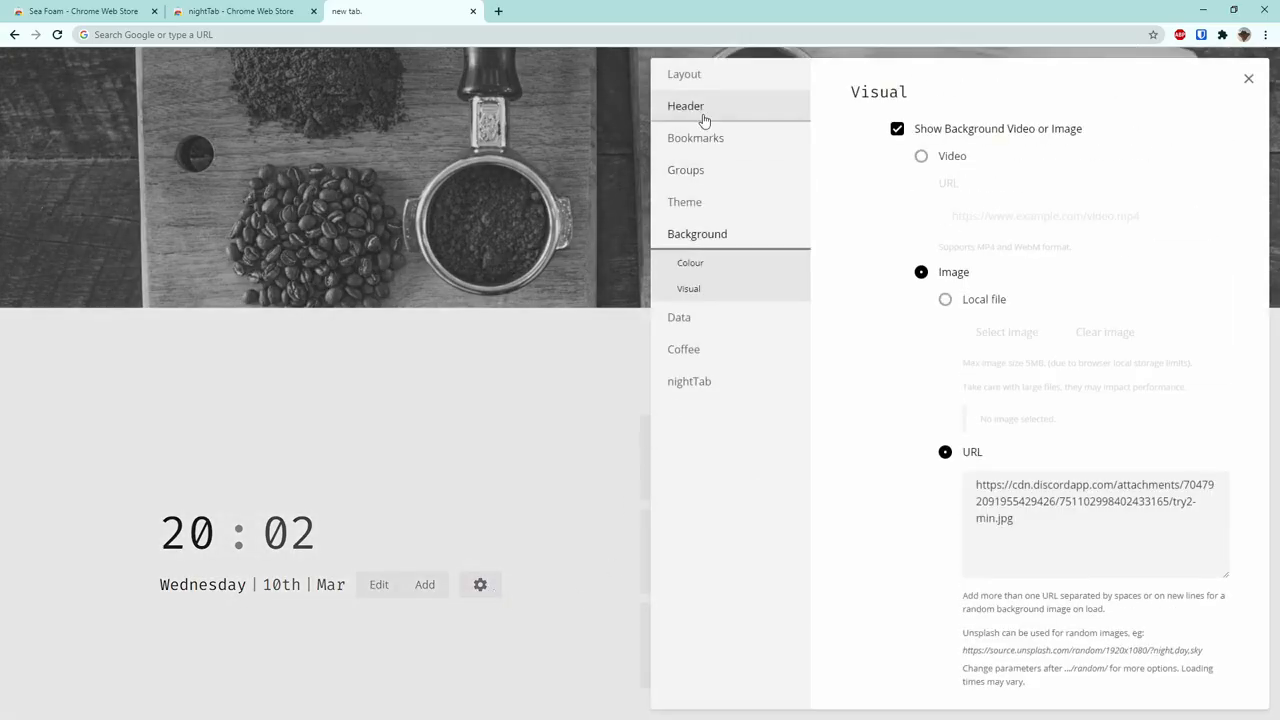
left_click(703, 118)
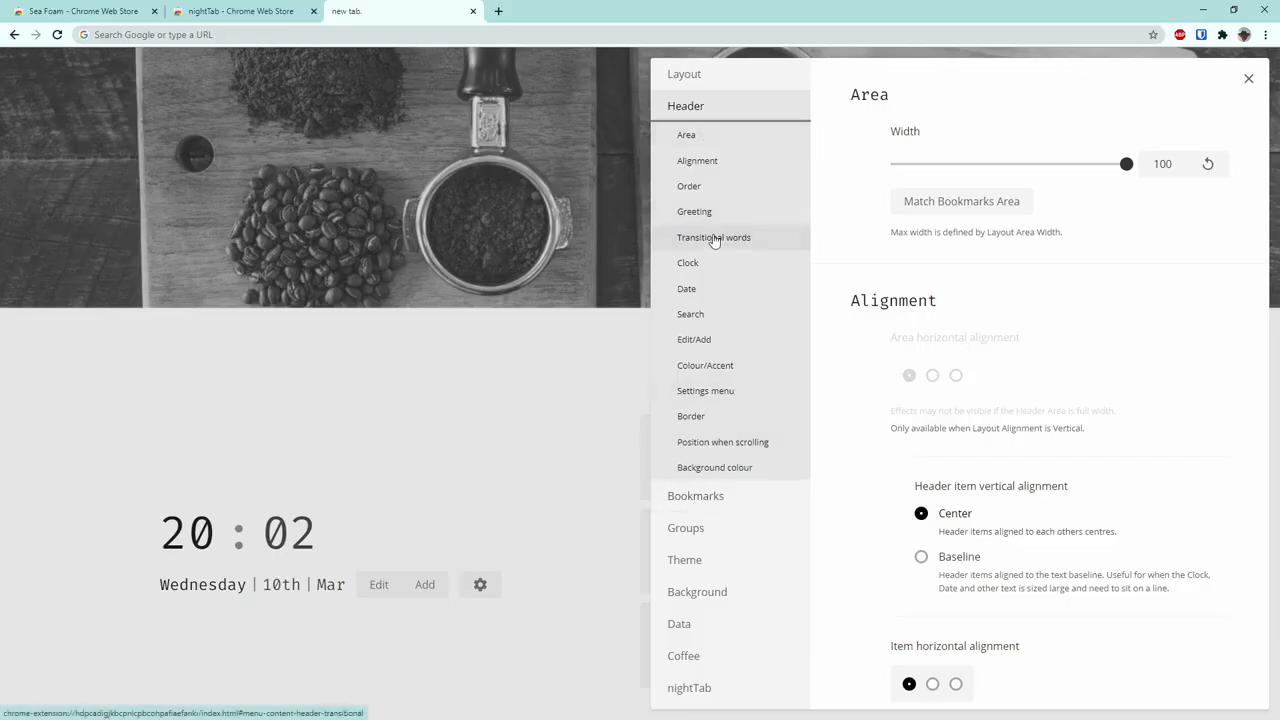
left_click(706, 340)
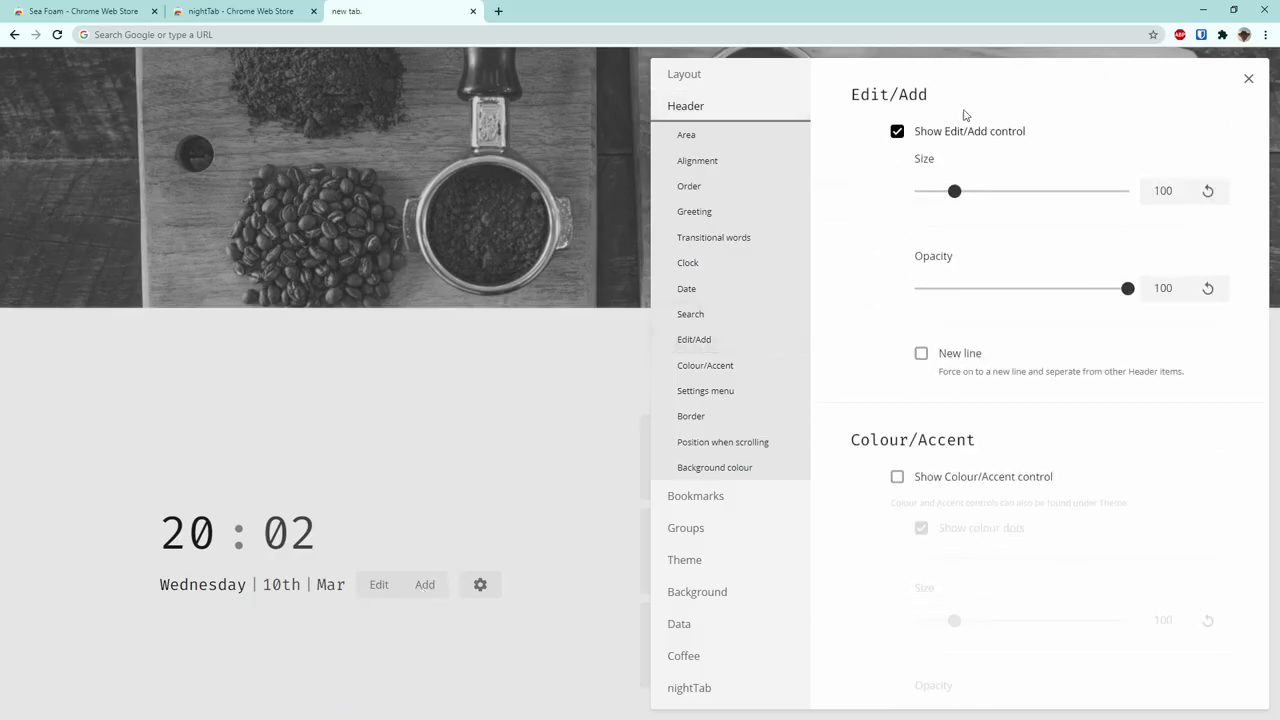
left_click(896, 133)
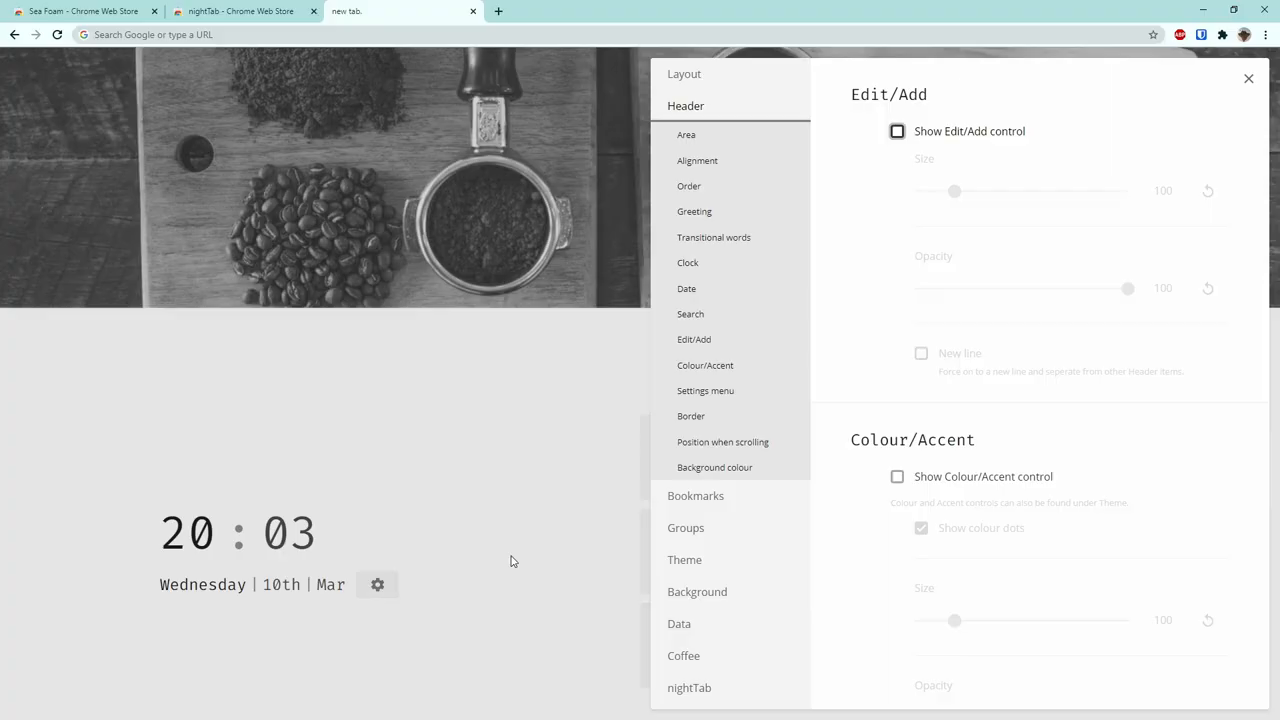
Step: Show the header greeting with "asshole" as the name and try its New line option
left_click(692, 146)
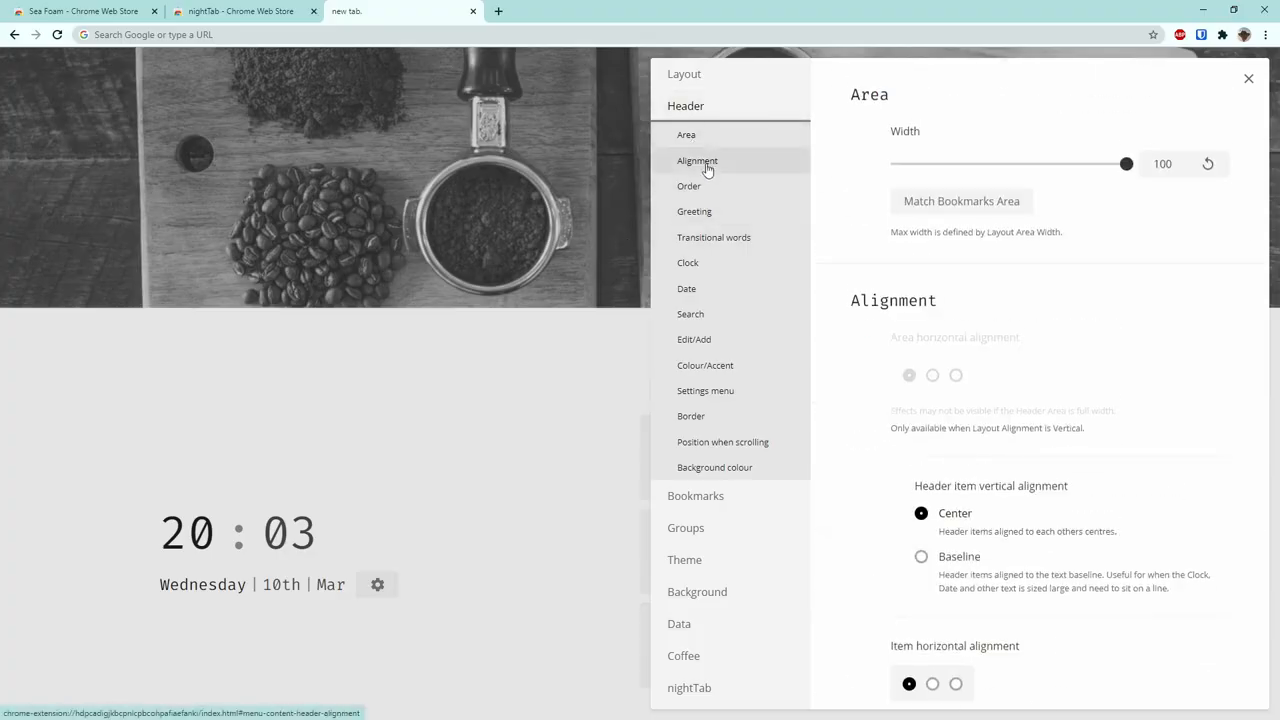
left_click(732, 211)
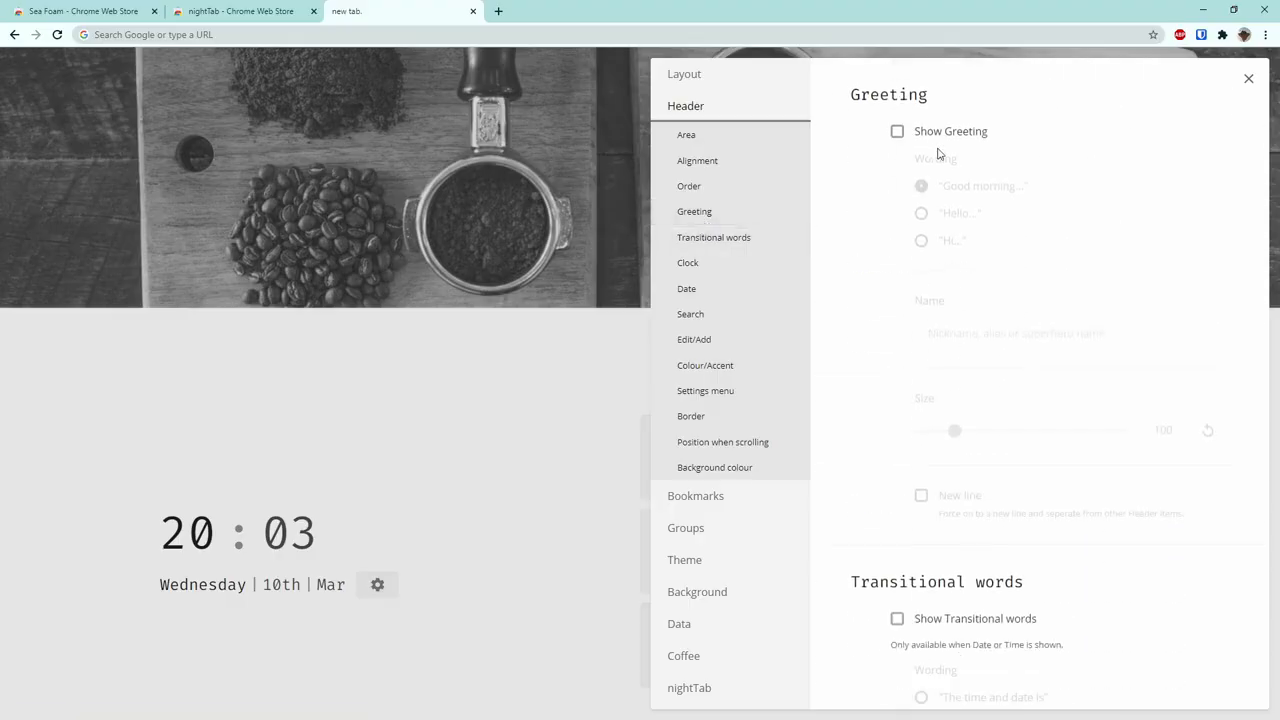
left_click(897, 131)
left_click(964, 336)
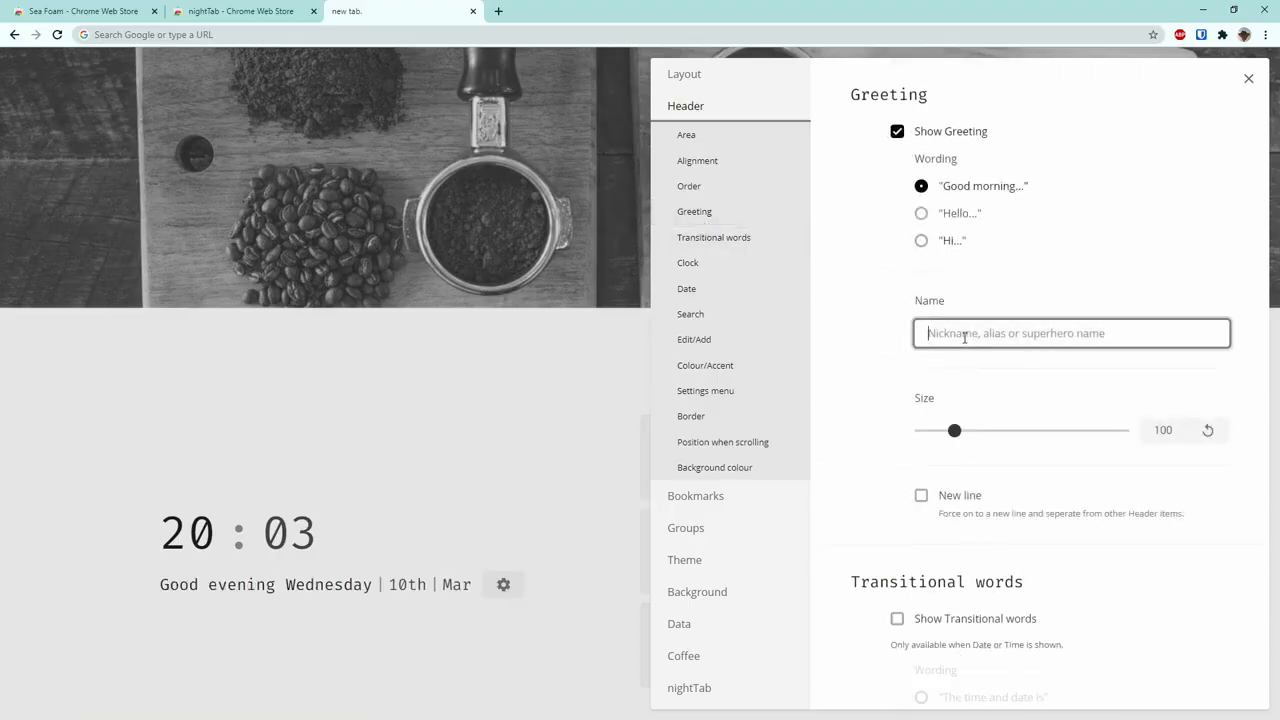
type("asshole")
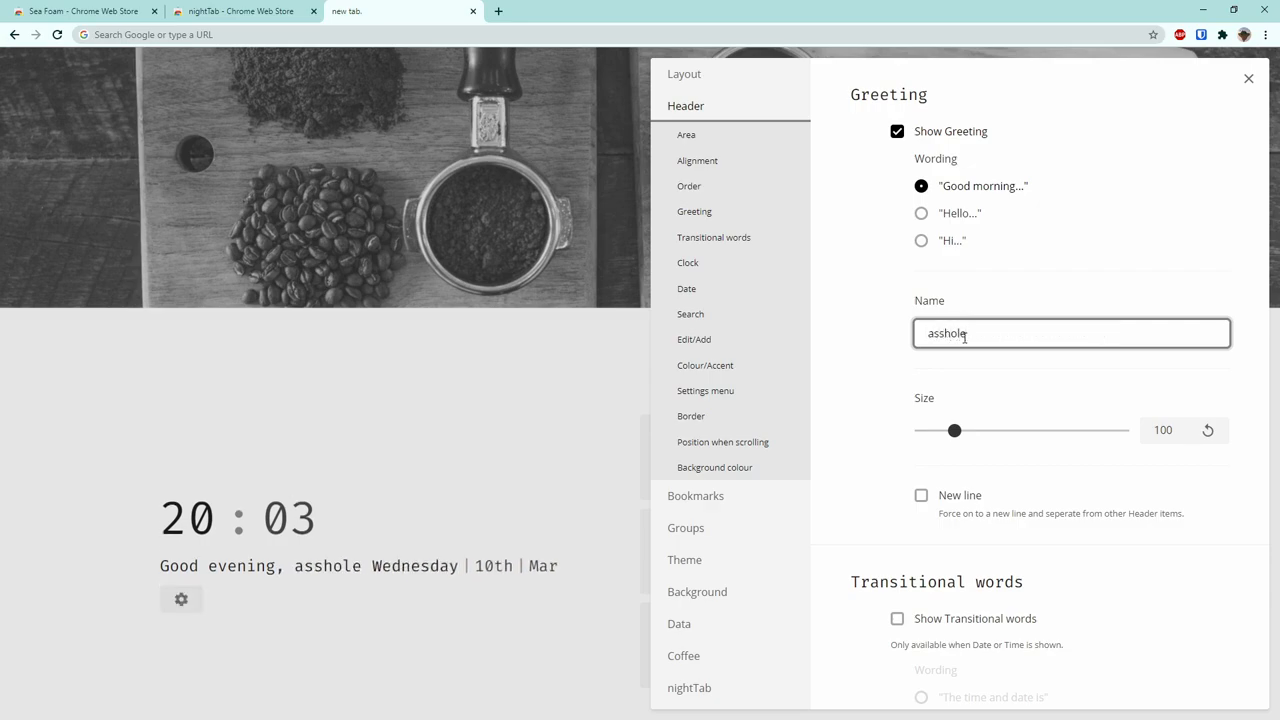
left_click(921, 496)
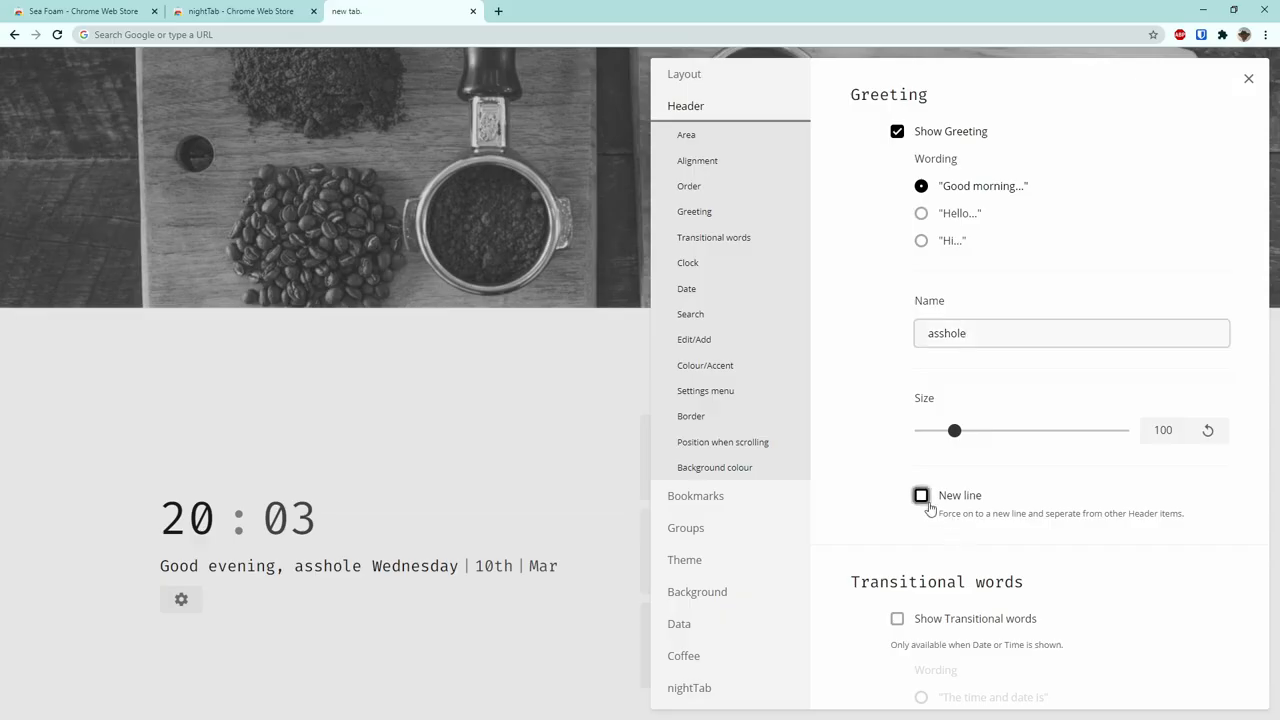